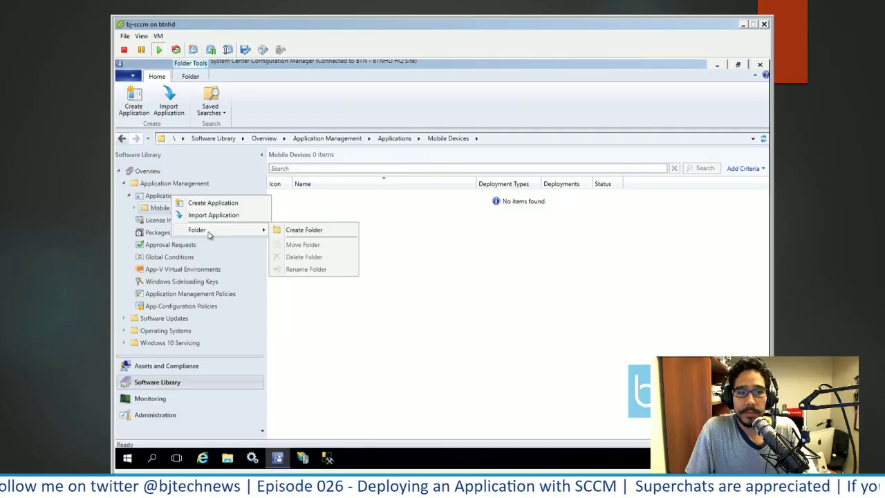
# Step: Create a folder named PC & Laptops under Applications and start creating a new application inside it
pyautogui.click(309, 231)
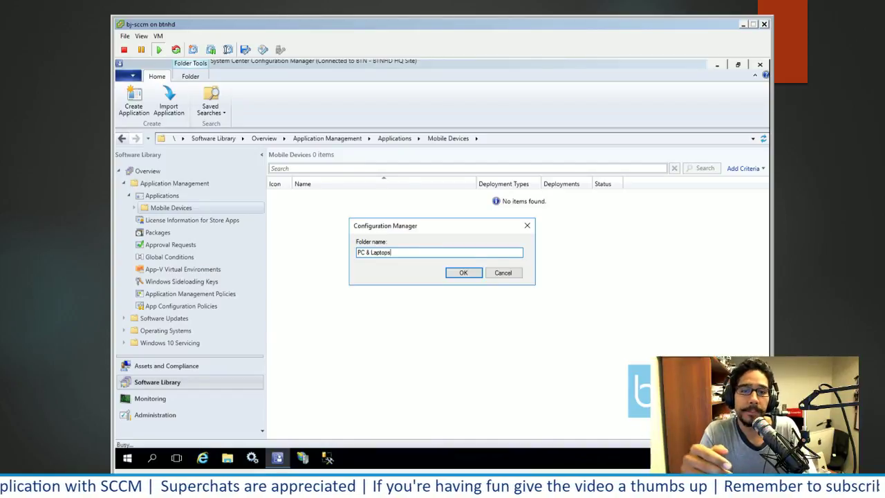
pyautogui.press('Return')
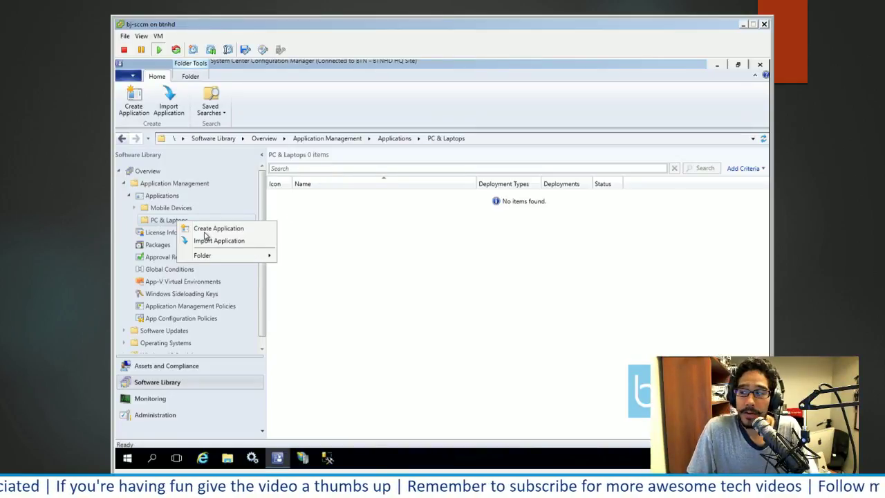
pyautogui.click(205, 231)
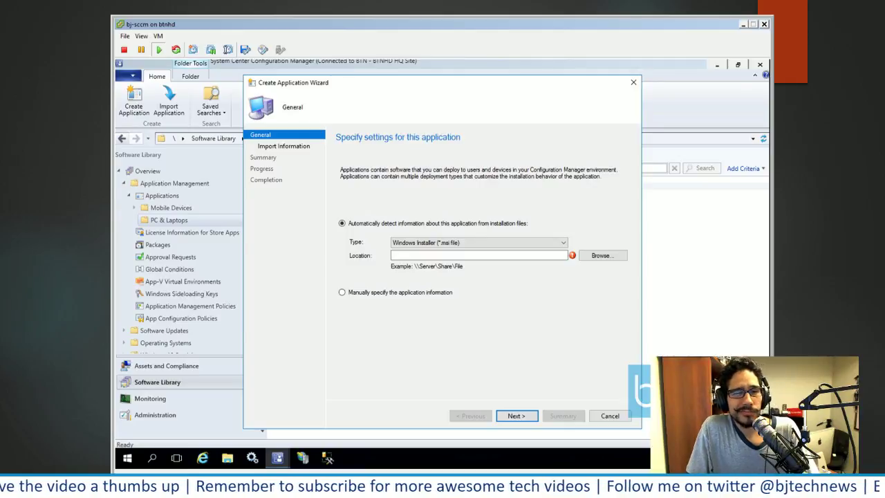
# Step: Import the application information as a Windows Installer (*.msi file) from \\bj-sccm\sources\APPS\Google\Chrome\GoogleChromeStandaloneEnterprise.msi and continue to the general information
pyautogui.click(501, 246)
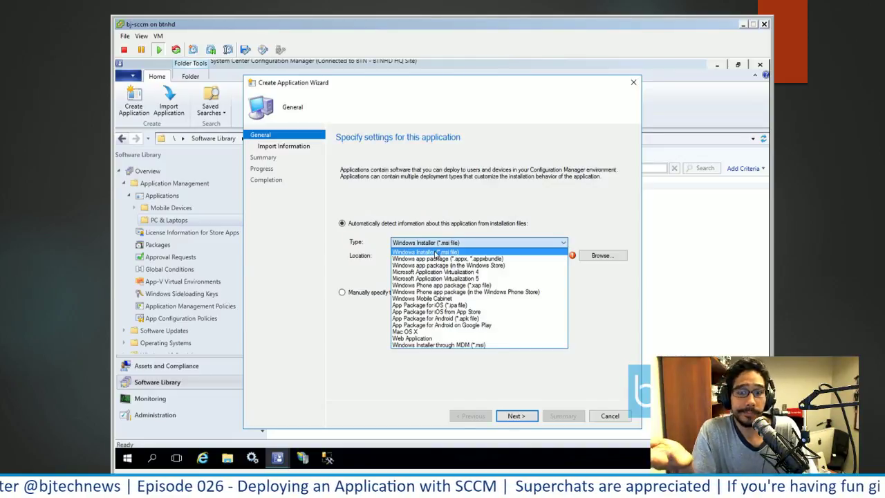
pyautogui.click(436, 253)
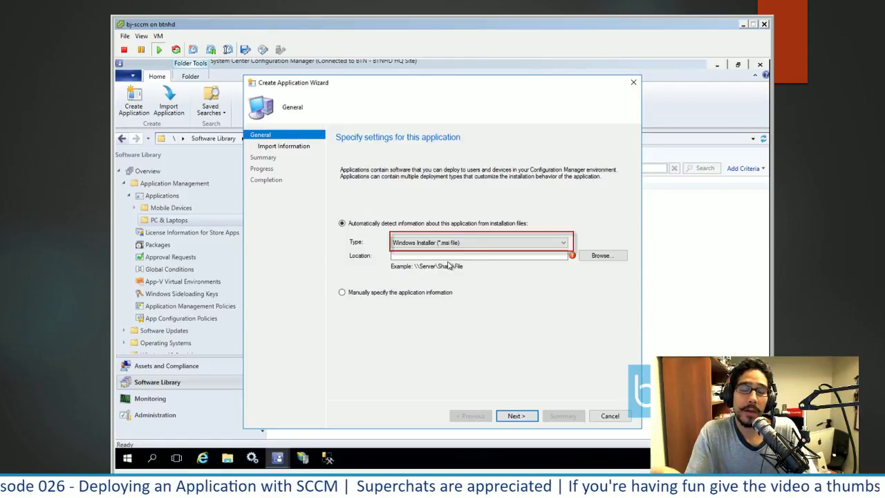
pyautogui.hotkey('alt', 'Tab')
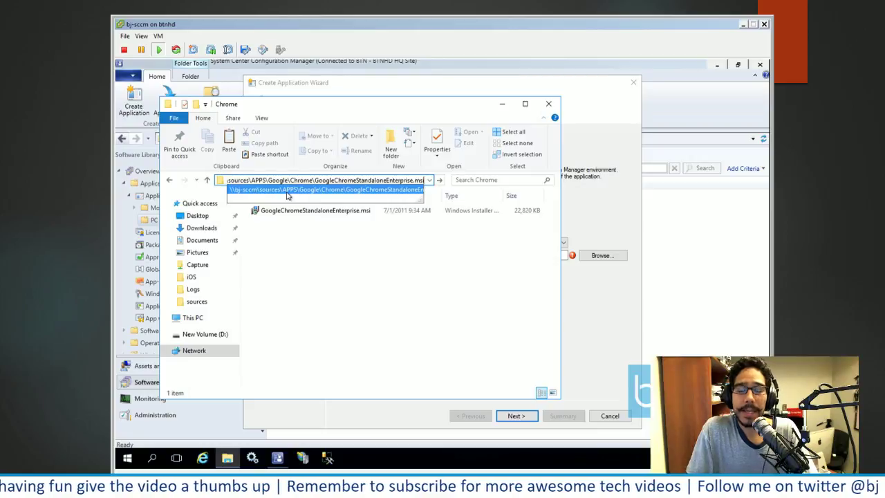
pyautogui.click(414, 189)
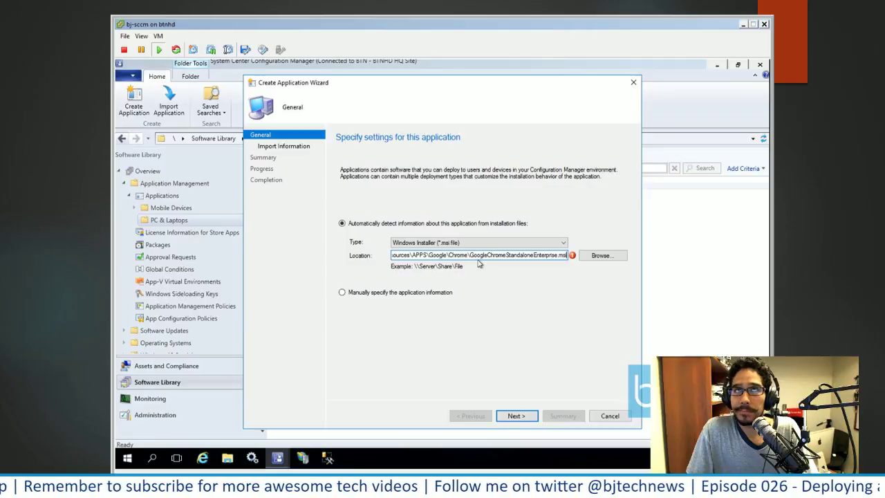
pyautogui.press('Return')
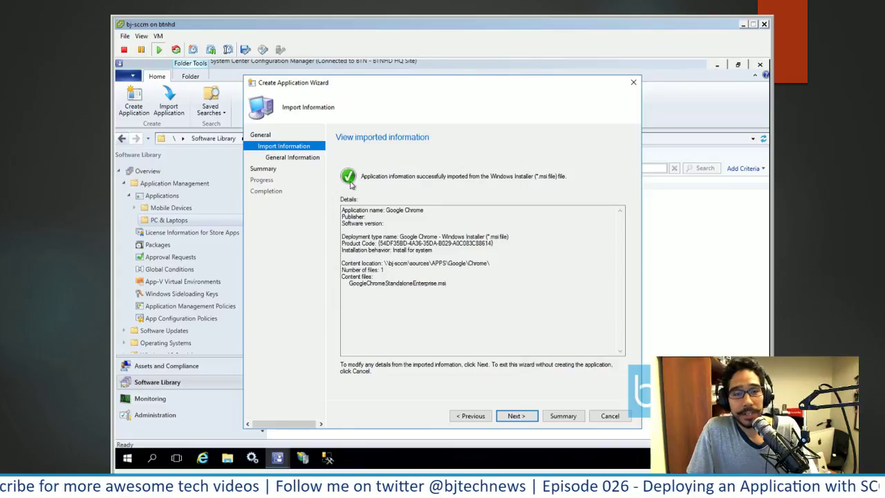
pyautogui.press('Return')
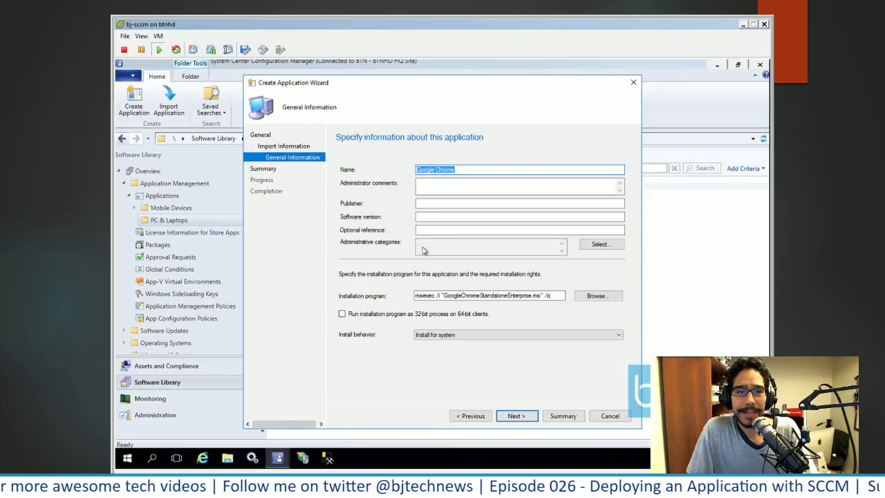
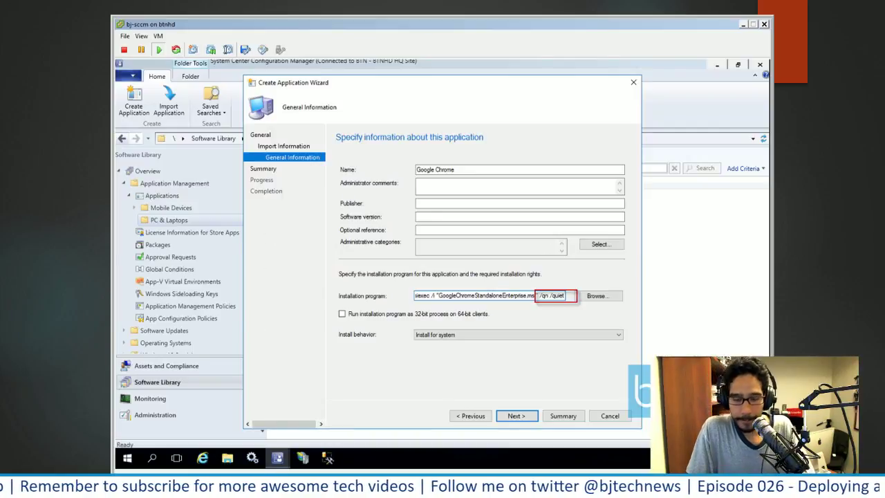
# Step: Create an administrative category named Web Browsers and assign it to the Google Chrome application
pyautogui.click(604, 334)
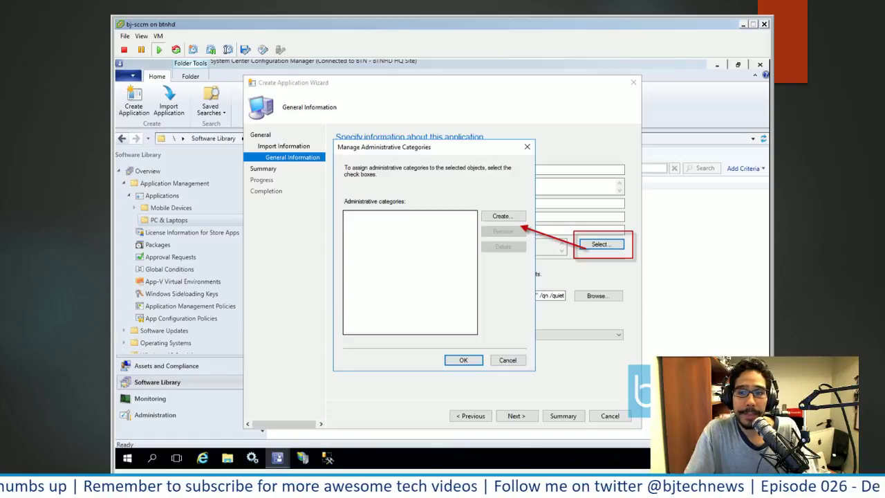
pyautogui.click(506, 220)
pyautogui.write('Web Browsers')
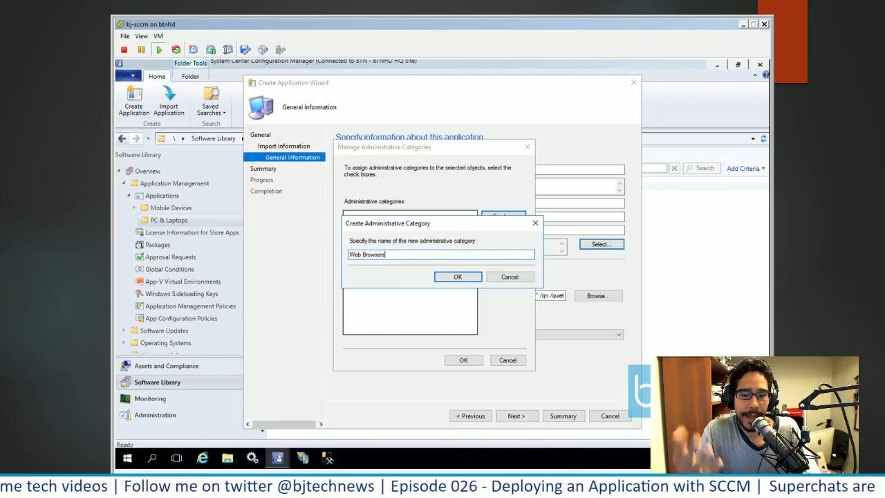
pyautogui.press('Return')
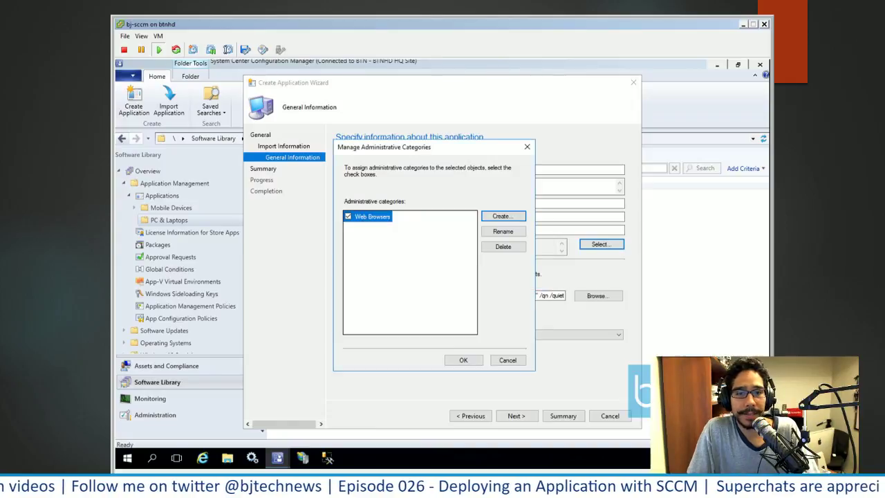
pyautogui.press('Return')
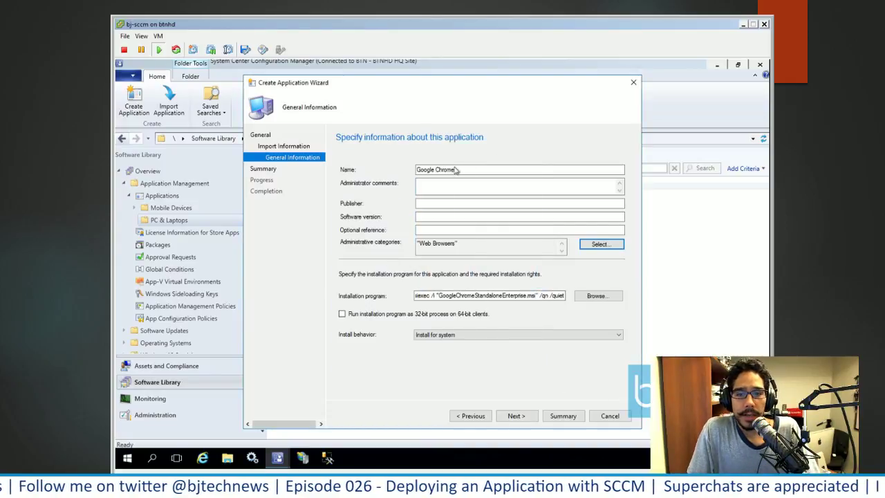
# Step: Accept the Google Chrome application's settings, create the application and close the wizard
pyautogui.press('Return')
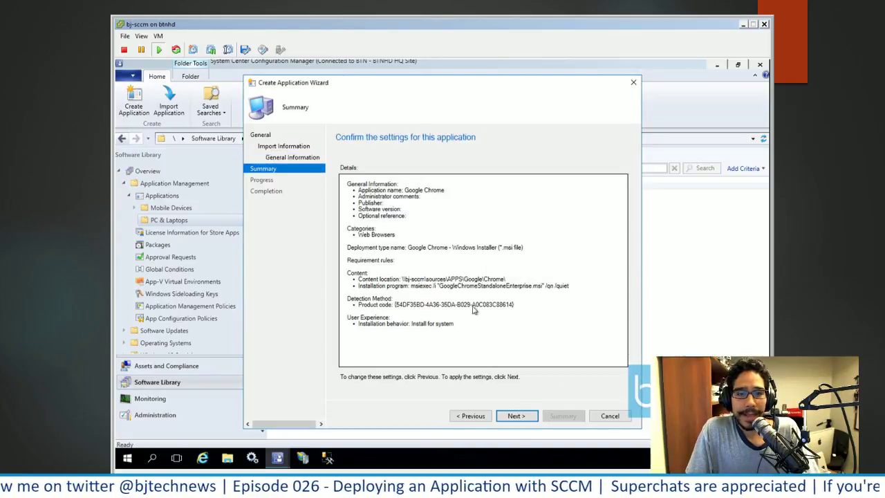
pyautogui.press('Return')
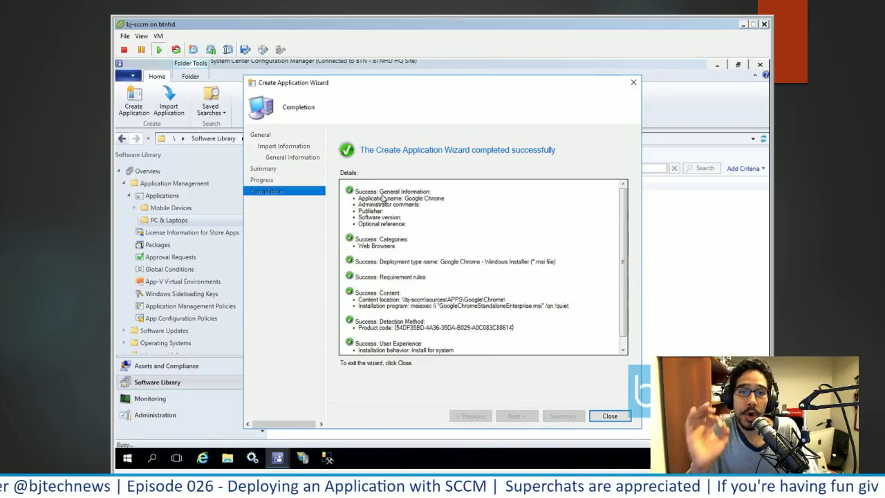
pyautogui.press('Return')
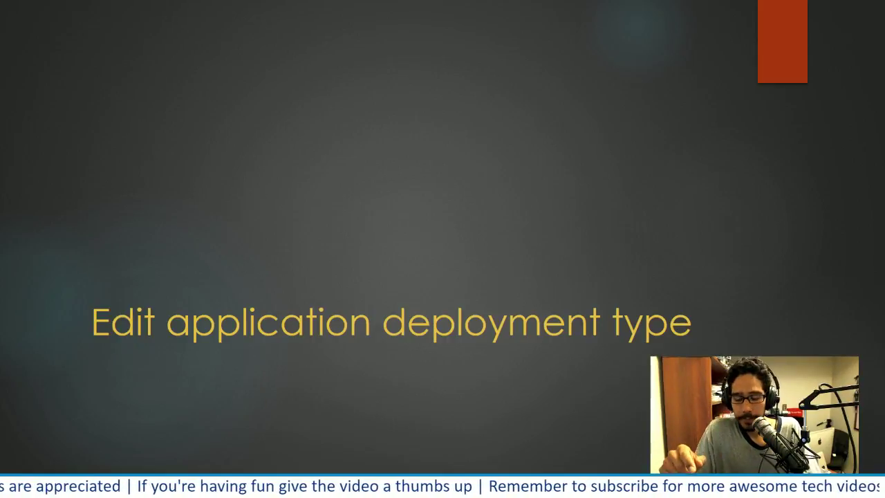
pyautogui.press('Right')
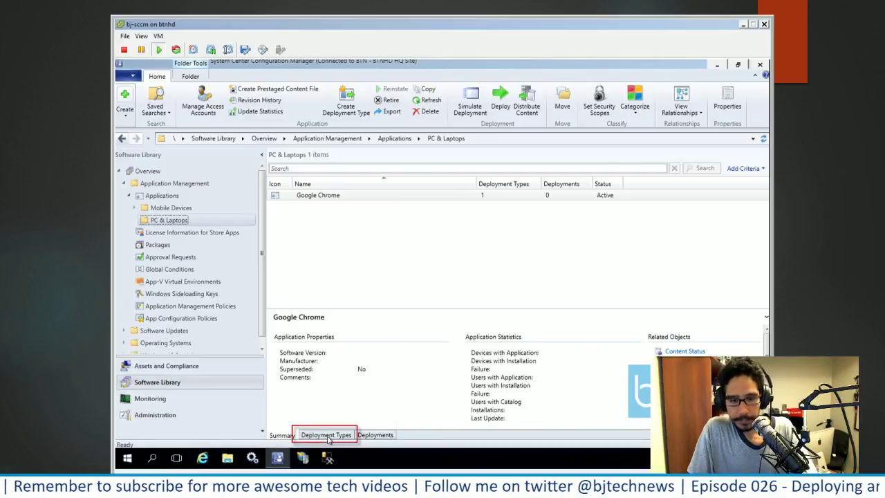
# Step: Add two requirements to Google Chrome's deployment type: user primary device equals True, and device operating system one of Windows 7 and Windows 10
pyautogui.click(341, 375)
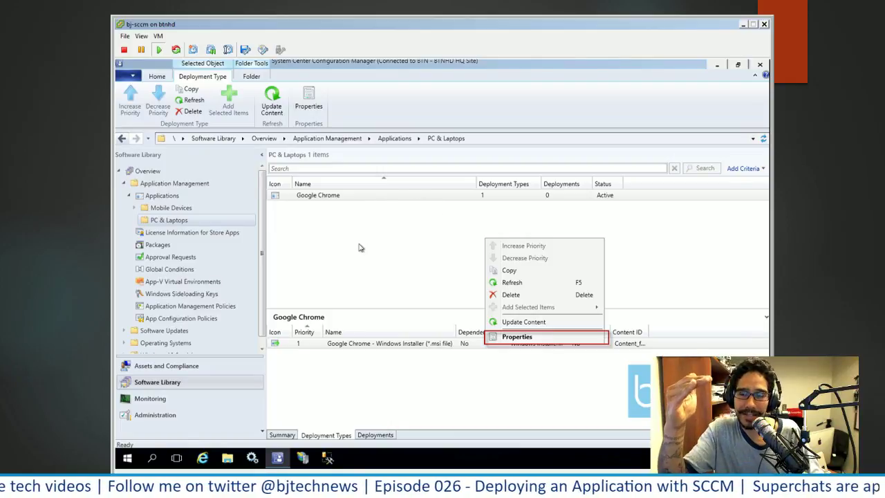
pyautogui.click(529, 337)
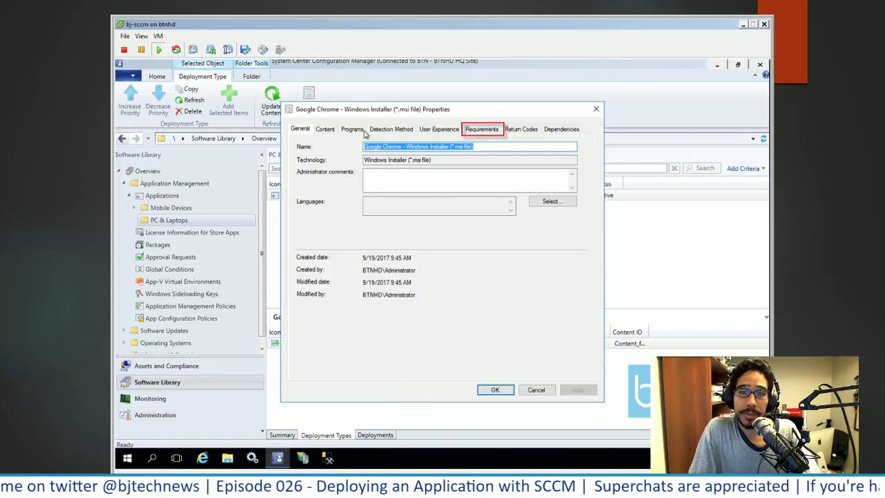
pyautogui.click(476, 130)
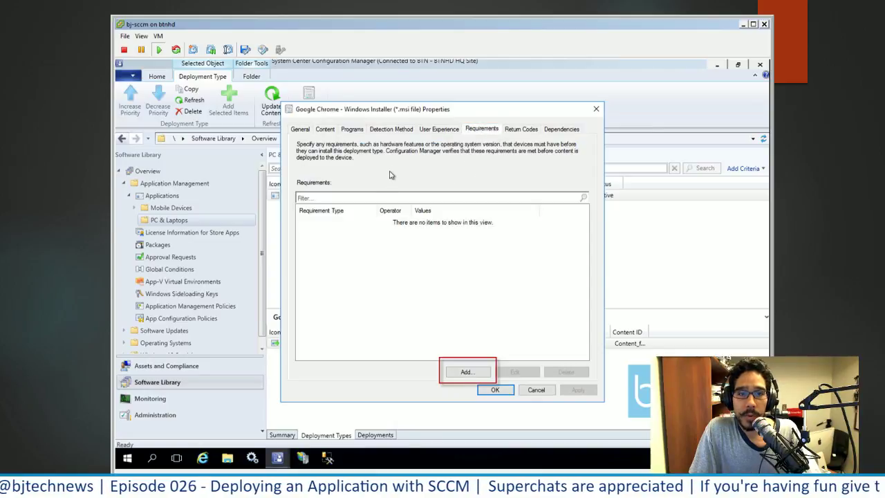
pyautogui.click(476, 374)
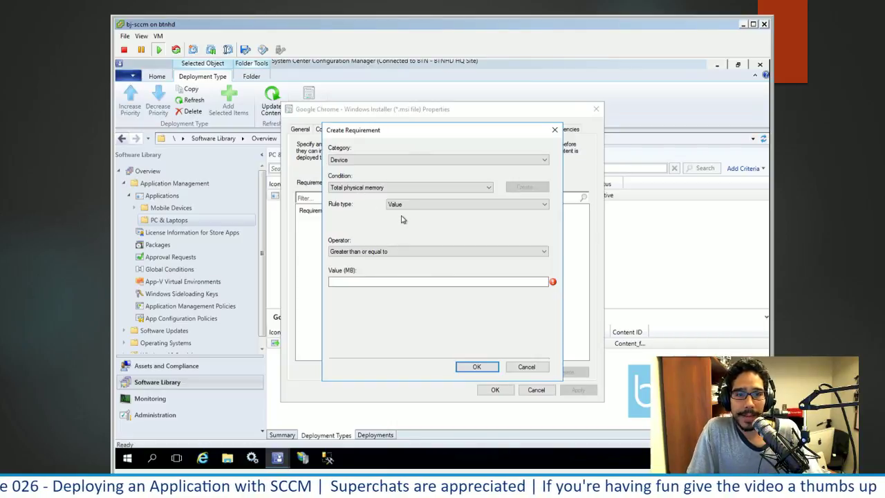
pyautogui.hotkey('alt', 'Down')
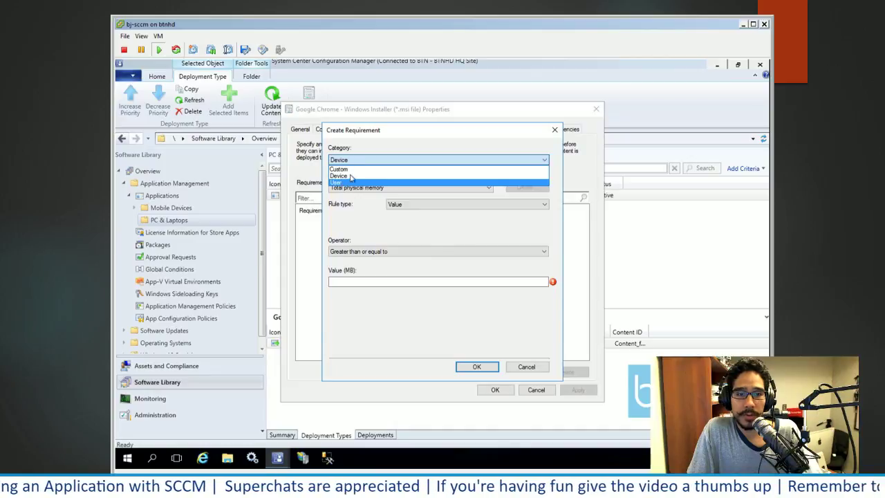
pyautogui.click(345, 183)
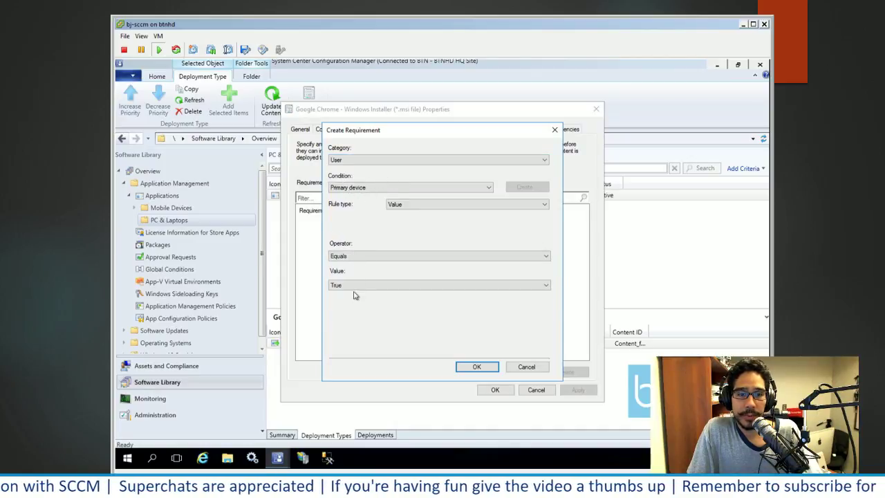
pyautogui.press('Return')
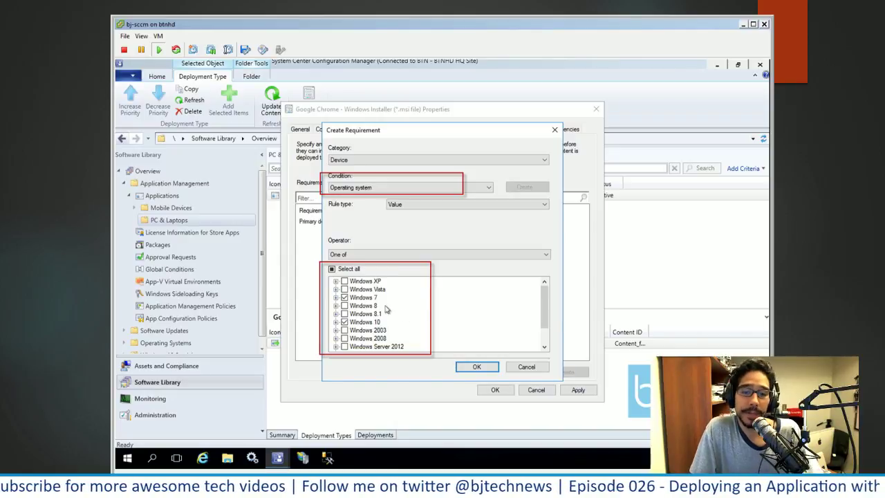
pyautogui.press('Return')
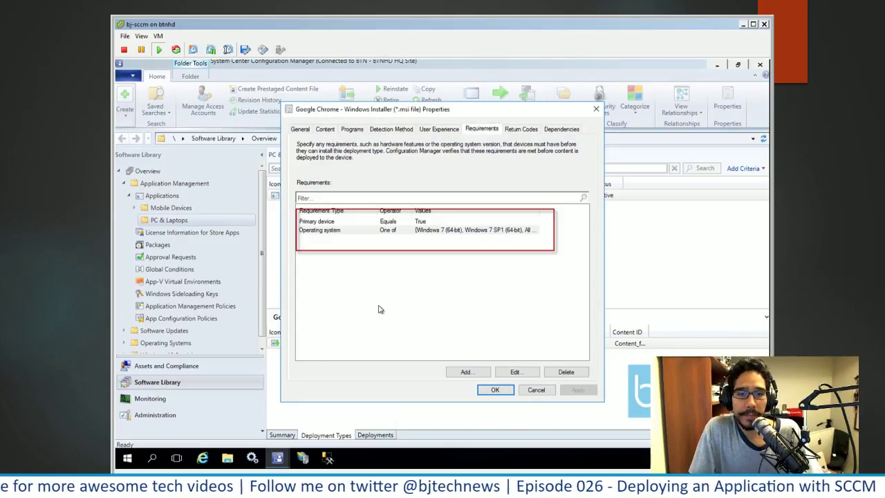
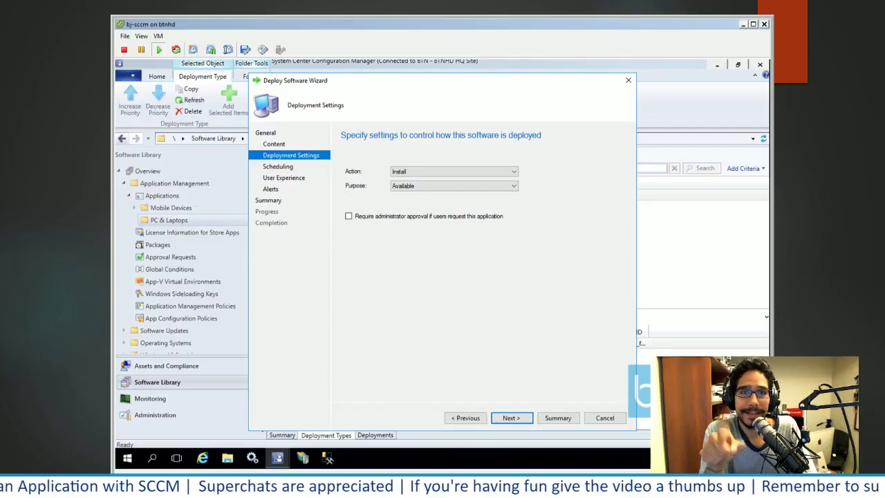
# Step: Accept action Install with purpose Available and the default scheduling, user experience and alert options, continuing to the deployment summary
pyautogui.press('Return')
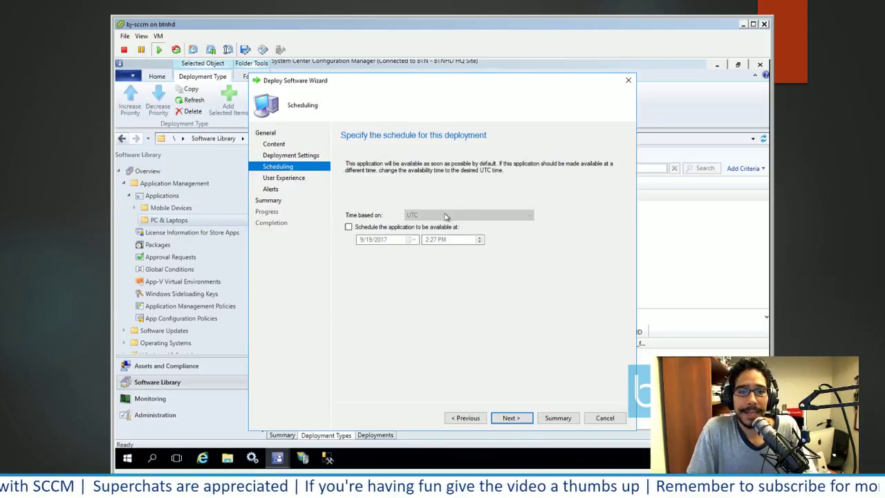
pyautogui.press('Return')
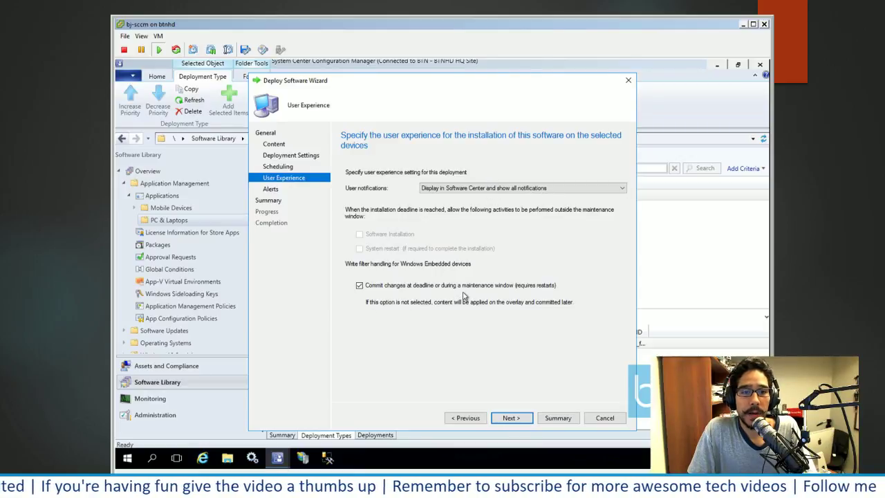
pyautogui.press('Return')
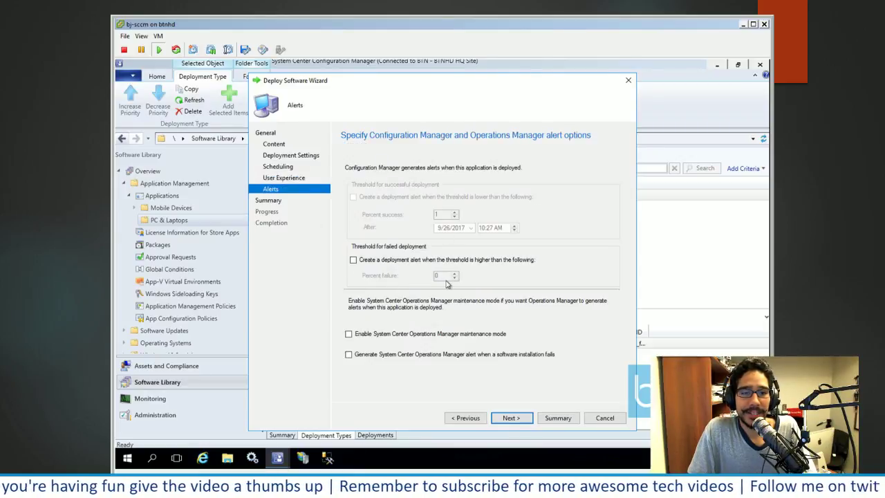
pyautogui.press('Return')
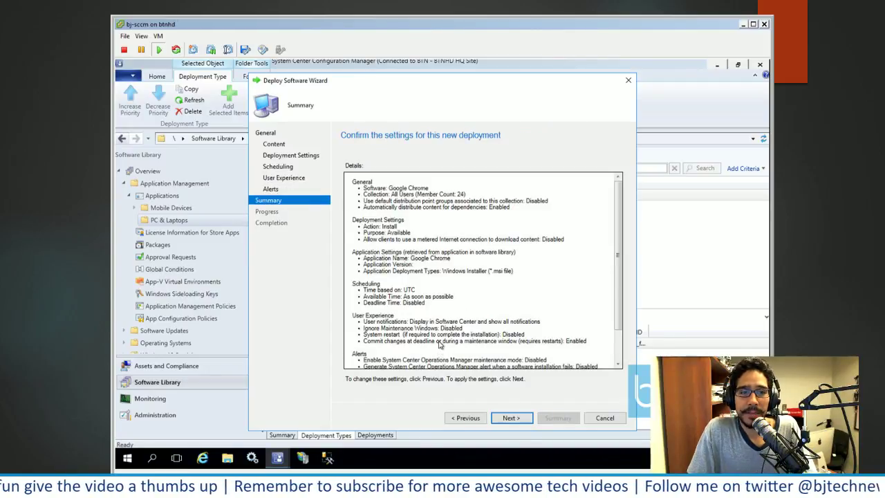
# Step: Go back through the deployment wizard to examine the scheduling, user experience and alert options of the Google Chrome deployment
pyautogui.hotkey('alt', 'p')
pyautogui.hotkey('alt', 'p')
pyautogui.hotkey('alt', 'p')
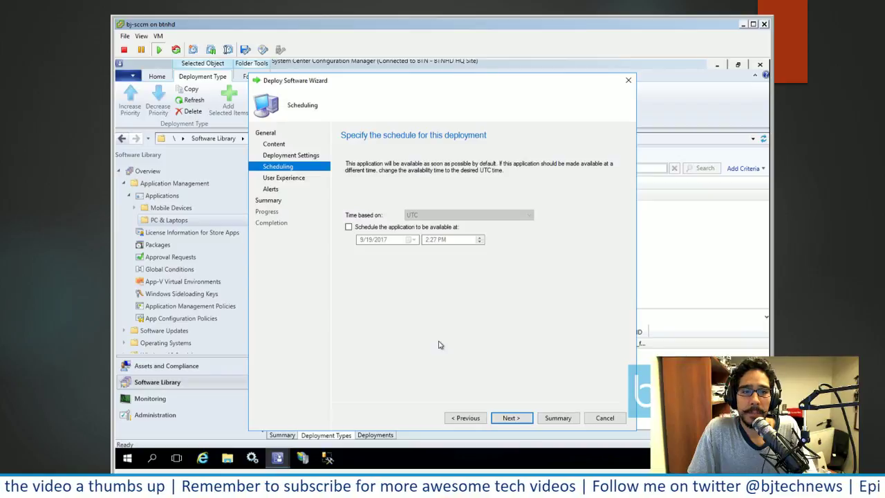
pyautogui.press('Return')
pyautogui.press('Return')
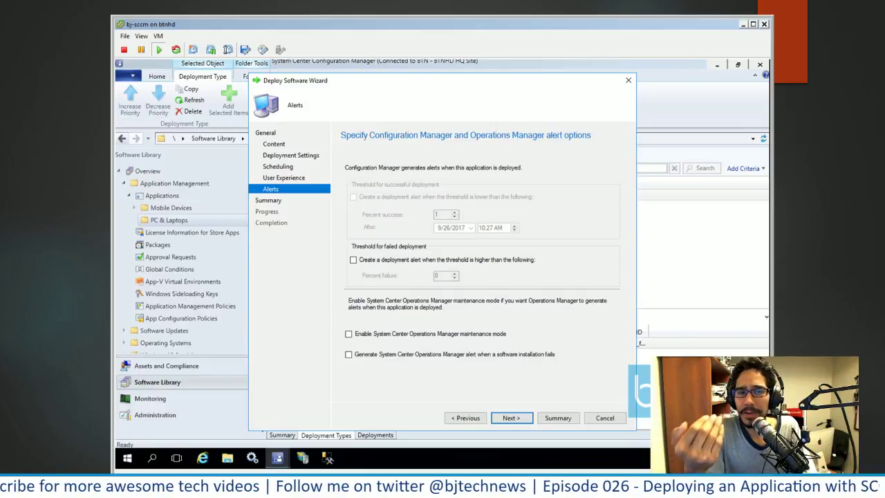
pyautogui.click(277, 167)
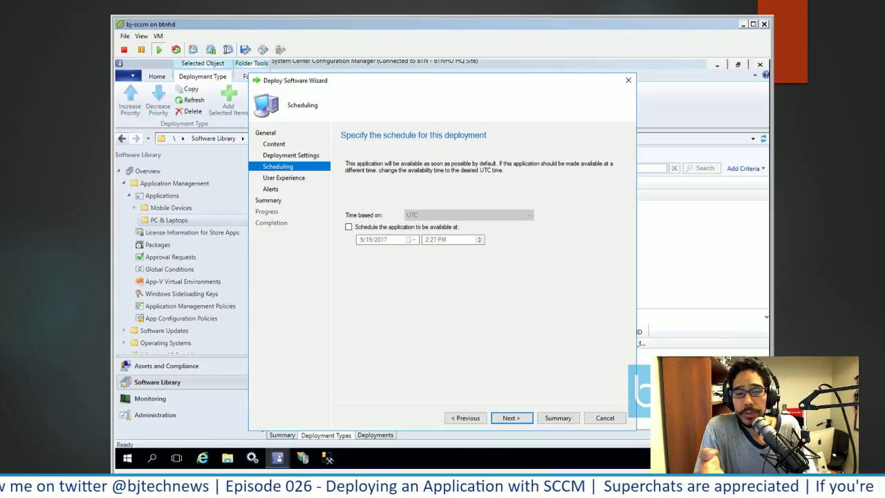
pyautogui.press('Return')
pyautogui.press('Return')
pyautogui.press('Return')
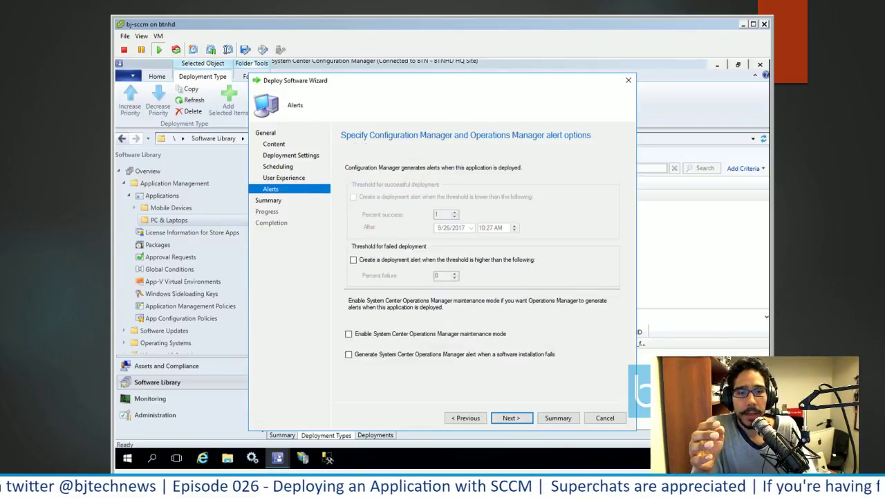
pyautogui.press('Return')
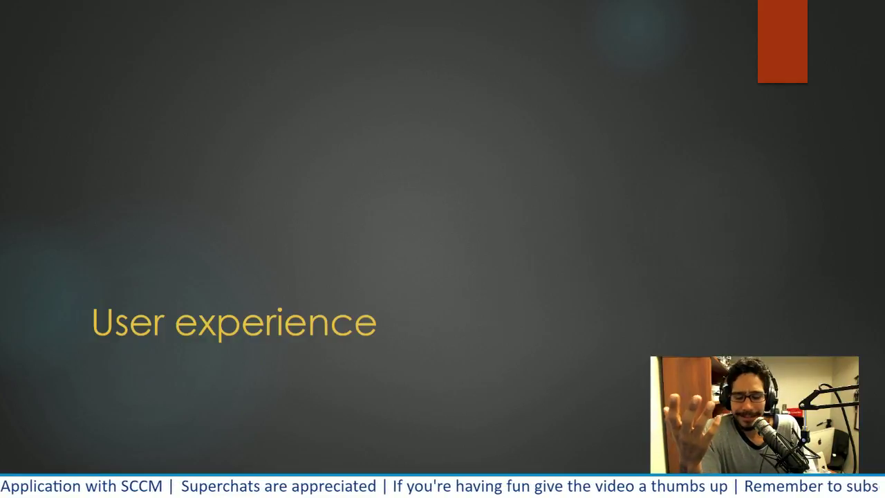
pyautogui.press('Right')
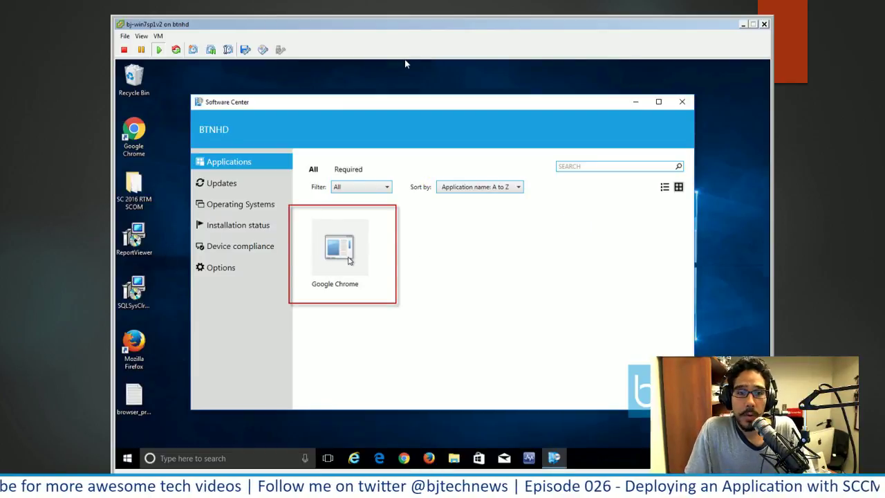
# Step: Open Google Chrome's application details in Software Center on the client machine and install it
pyautogui.click(349, 259)
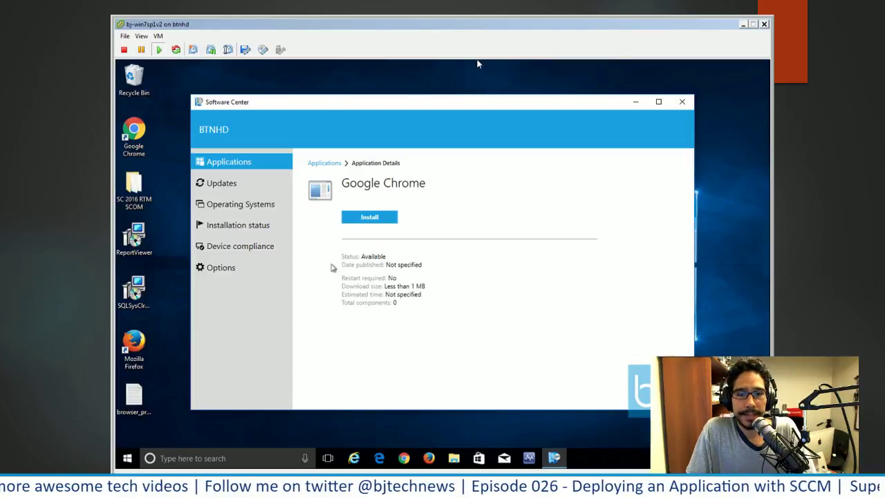
pyautogui.click(370, 216)
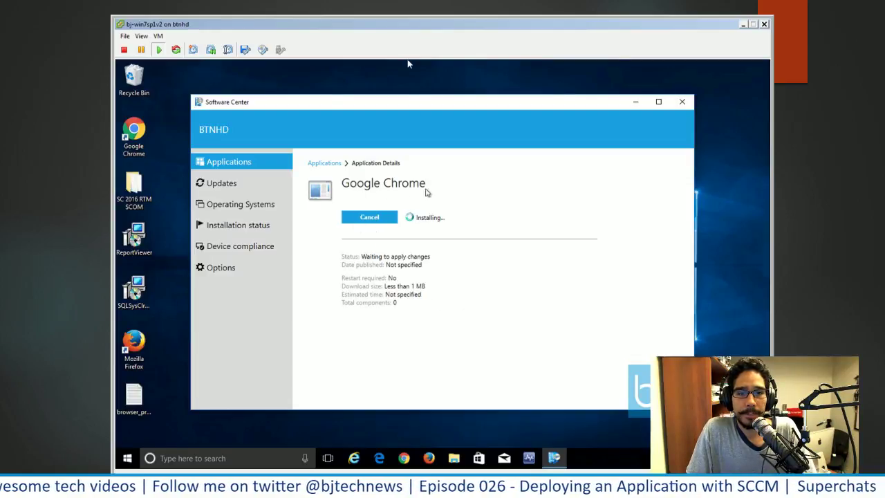
pyautogui.click(392, 203)
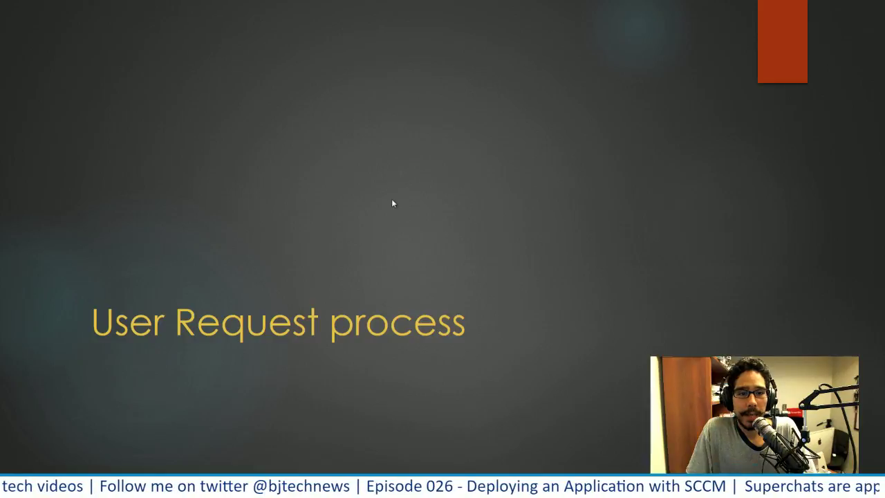
pyautogui.hotkey('alt', 'Tab')
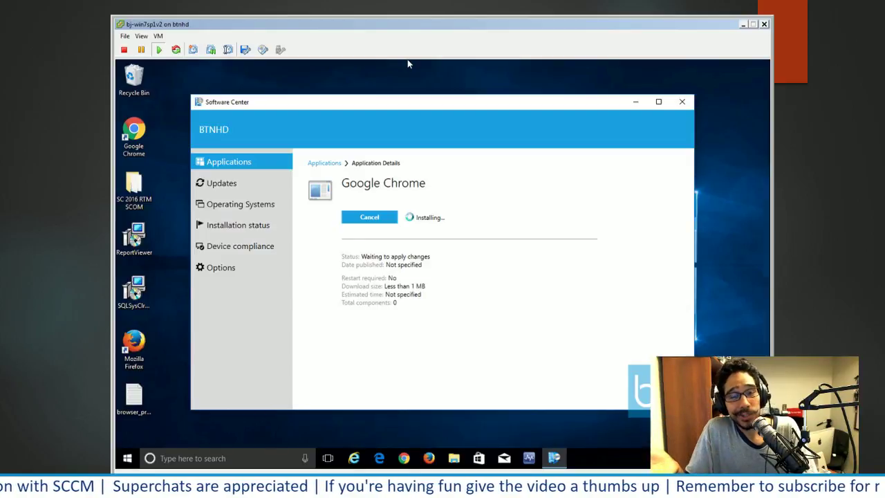
pyautogui.hotkey('alt', 'Tab')
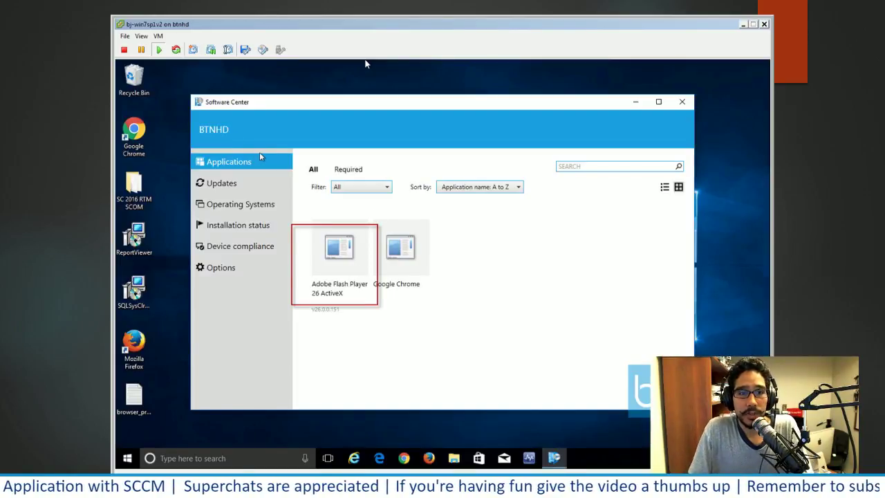
# Step: Open the details of Adobe Flash Player 26 ActiveX and follow its Application Catalog approval request link in a web browser
pyautogui.click(342, 251)
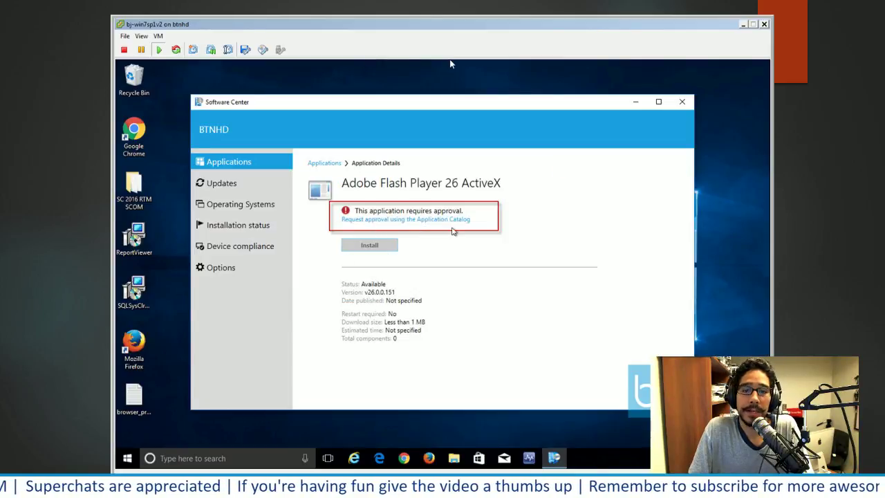
pyautogui.click(375, 220)
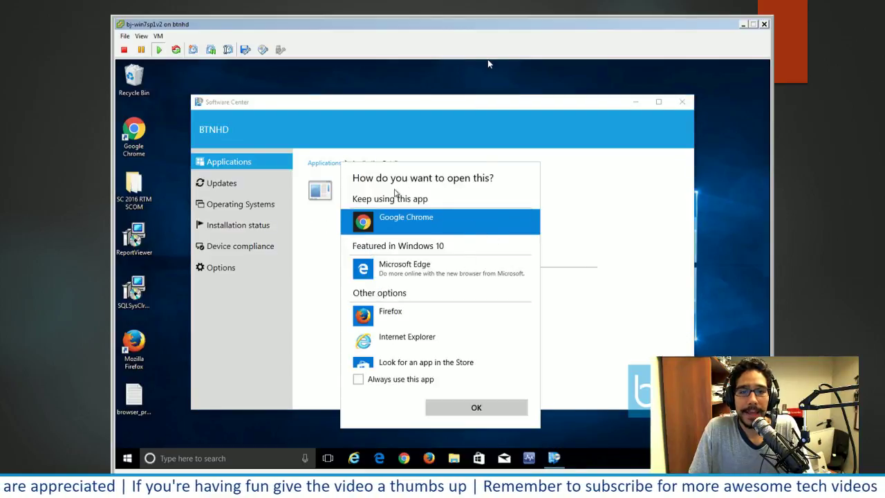
pyautogui.doubleClick(408, 230)
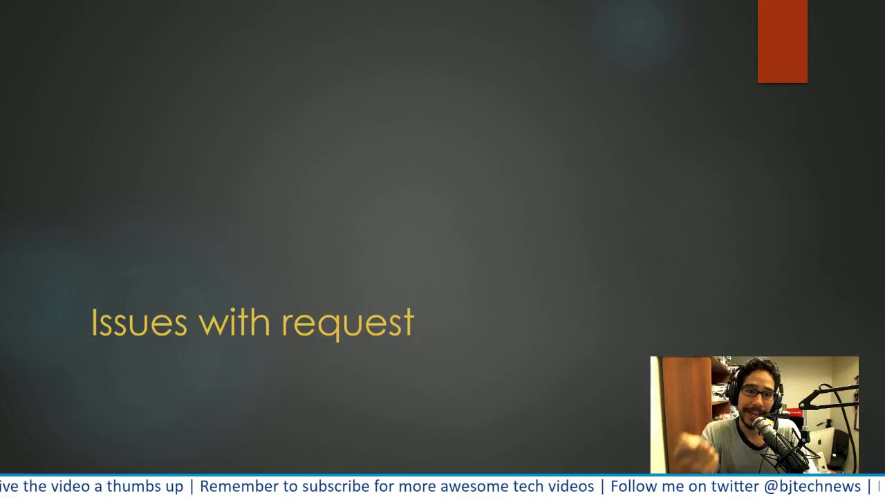
pyautogui.hotkey('alt', 'Tab')
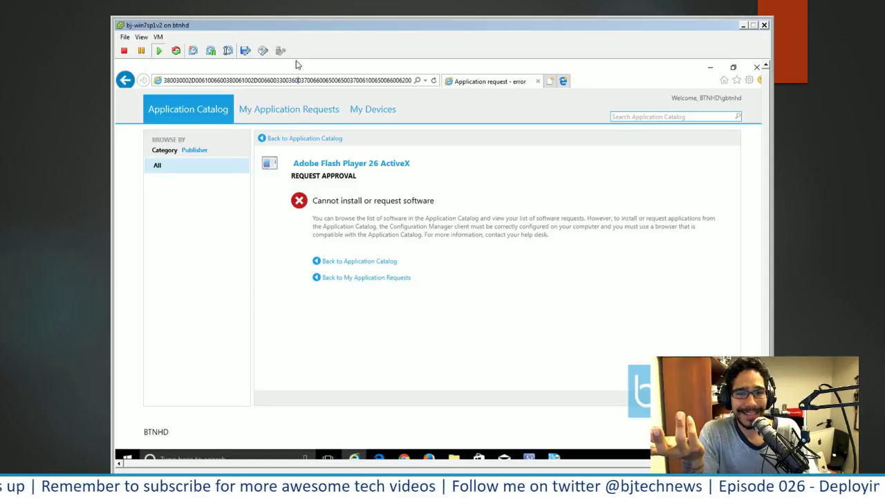
pyautogui.hotkey('alt', 'Tab')
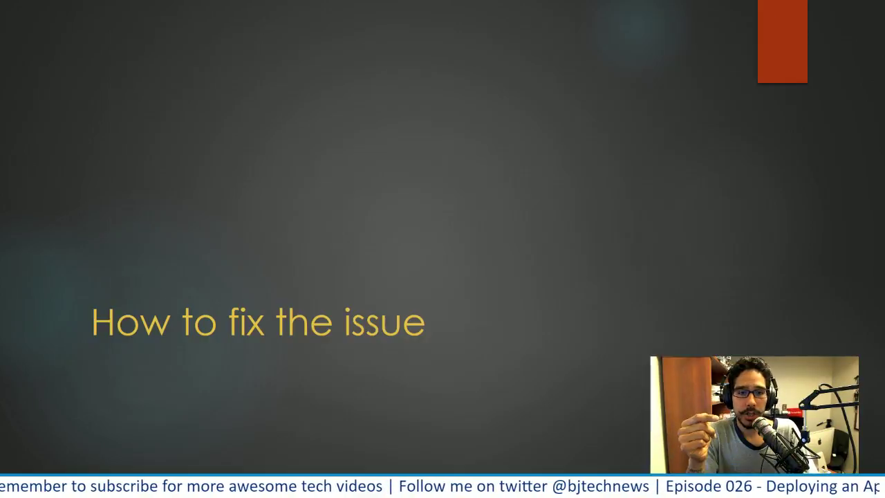
pyautogui.hotkey('alt', 'Tab')
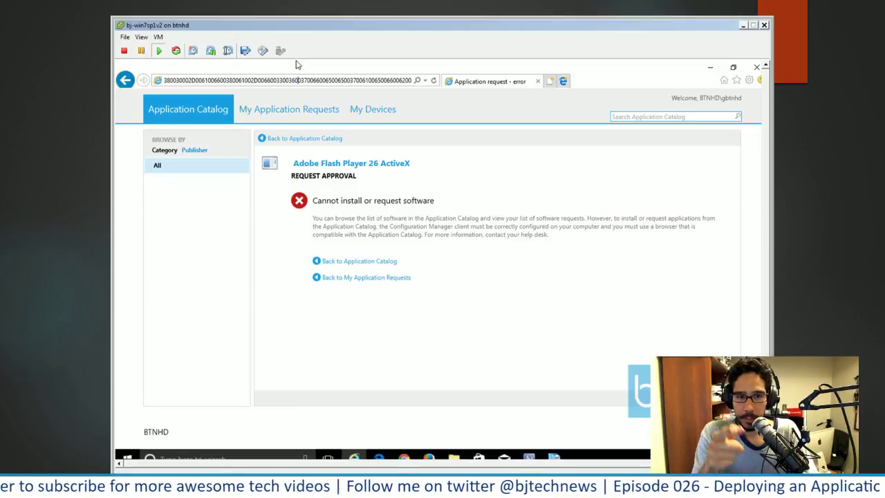
pyautogui.hotkey('alt', 'Tab')
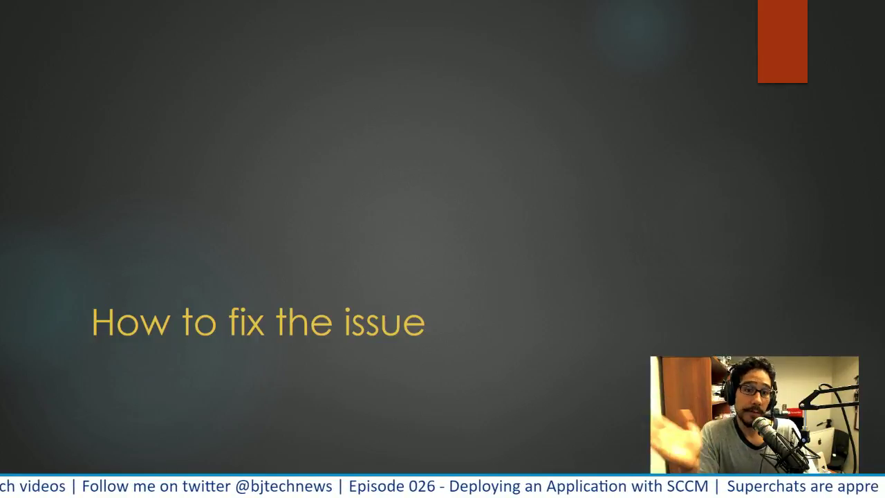
pyautogui.press('Right')
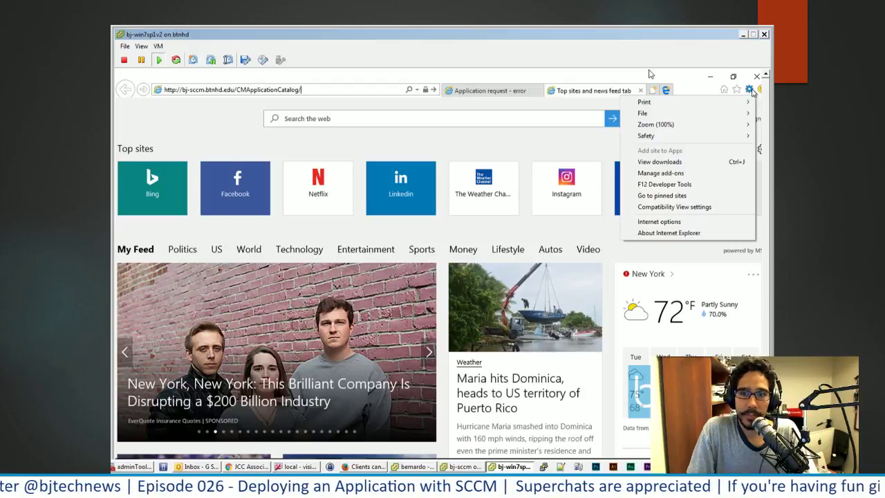
pyautogui.click(669, 227)
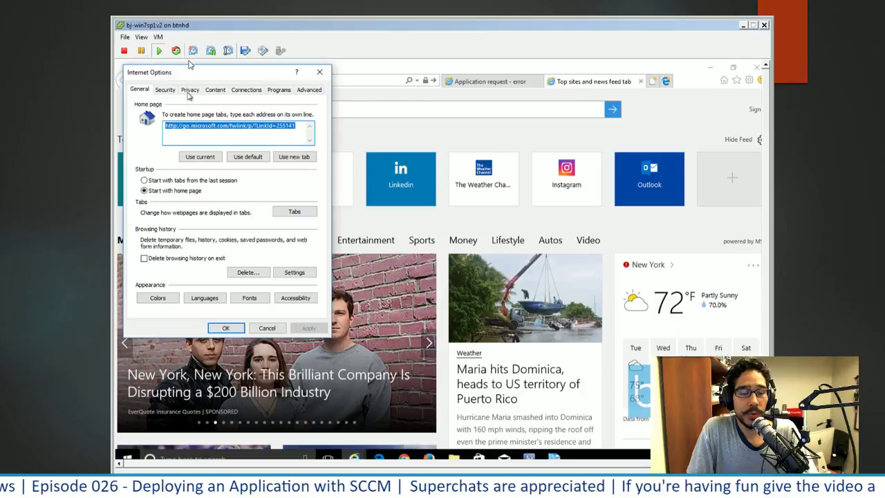
pyautogui.click(166, 90)
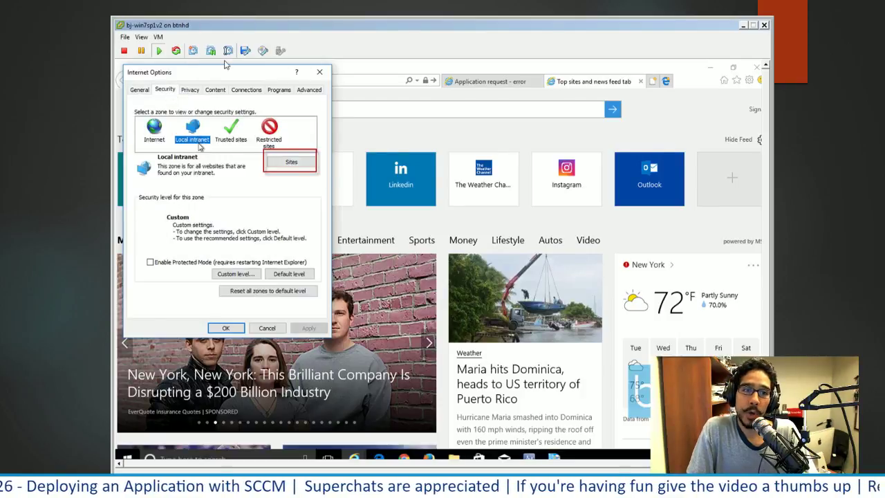
pyautogui.click(299, 165)
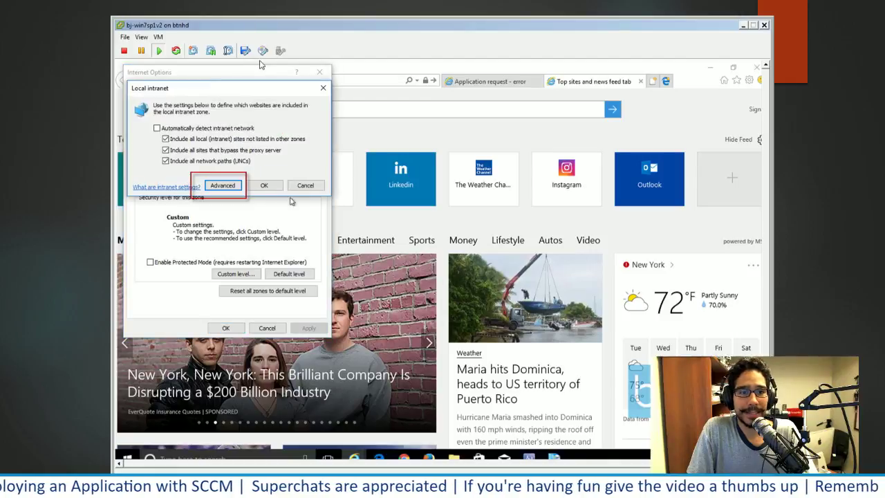
pyautogui.click(222, 185)
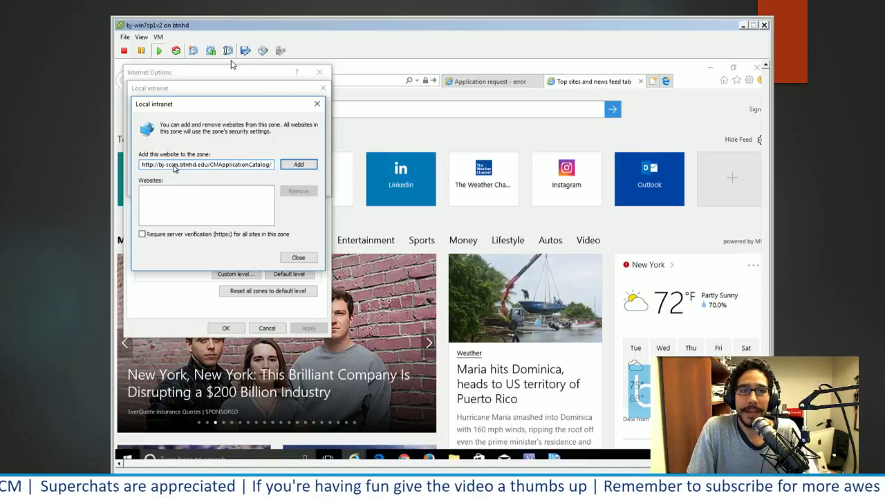
pyautogui.press('Return')
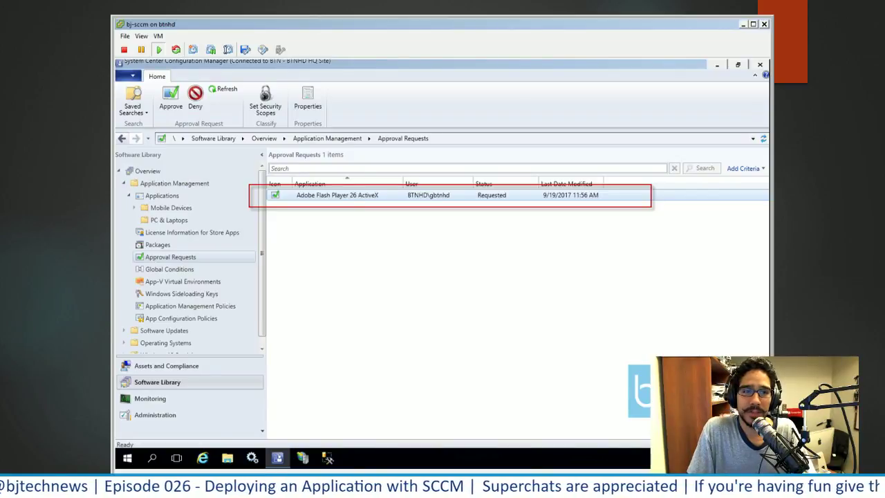
# Step: In the Configuration Manager console's approval requests, approve the Adobe Flash Player 26 ActiveX request without an approver's comment
pyautogui.click(447, 145)
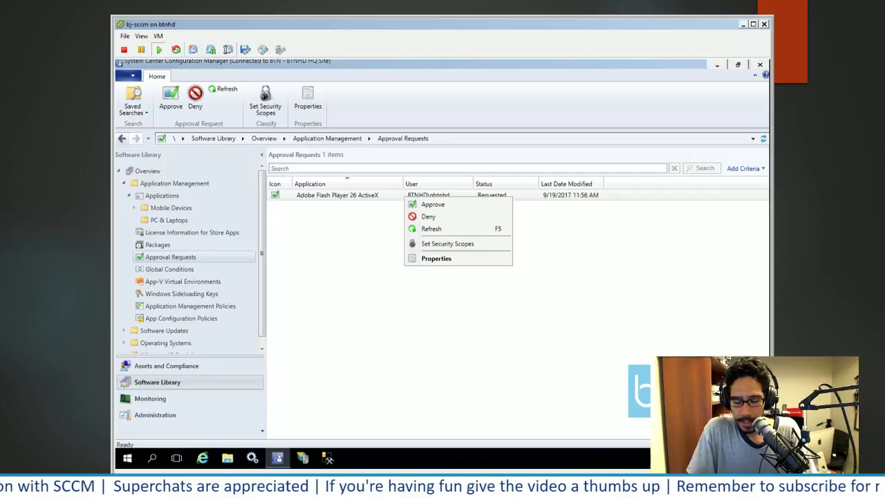
pyautogui.click(433, 205)
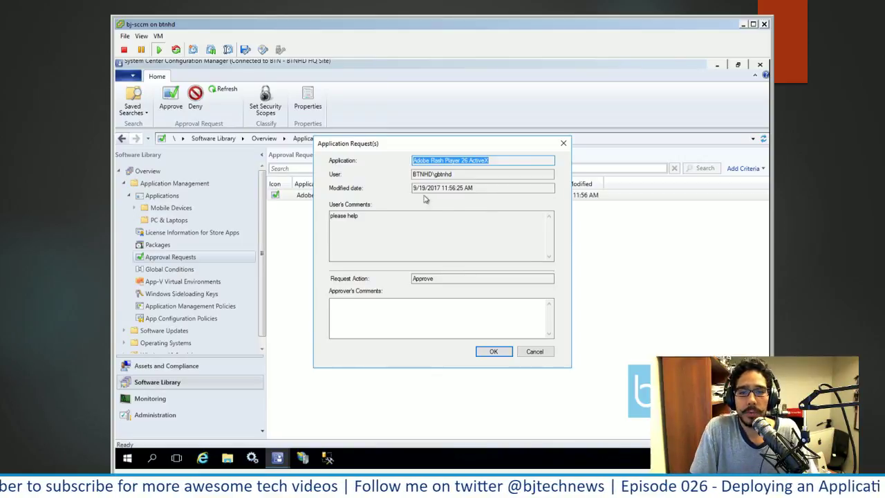
pyautogui.click(492, 350)
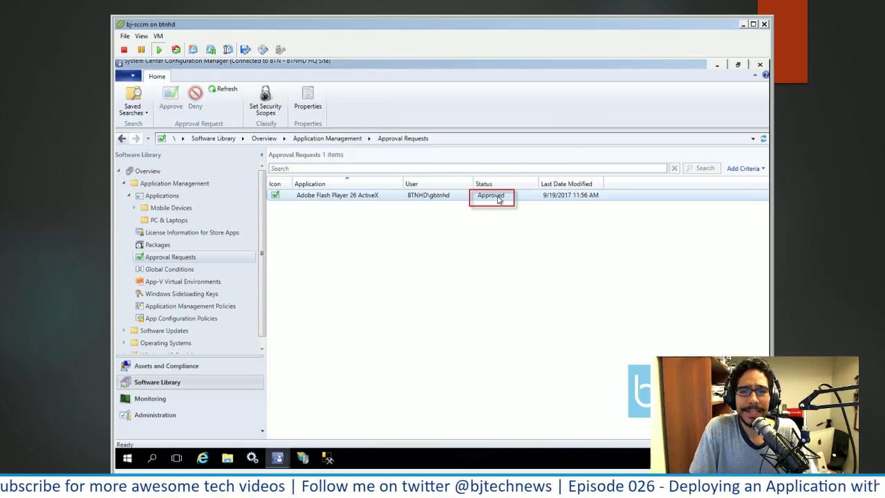
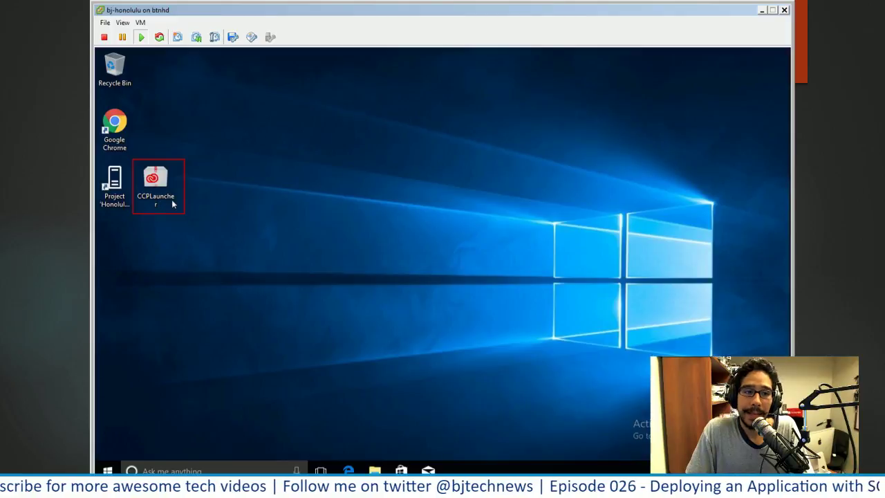
# Step: Run CCPLauncher from the desktop to install Creative Cloud Packager and select the purchased Creative Cloud product
pyautogui.doubleClick(174, 201)
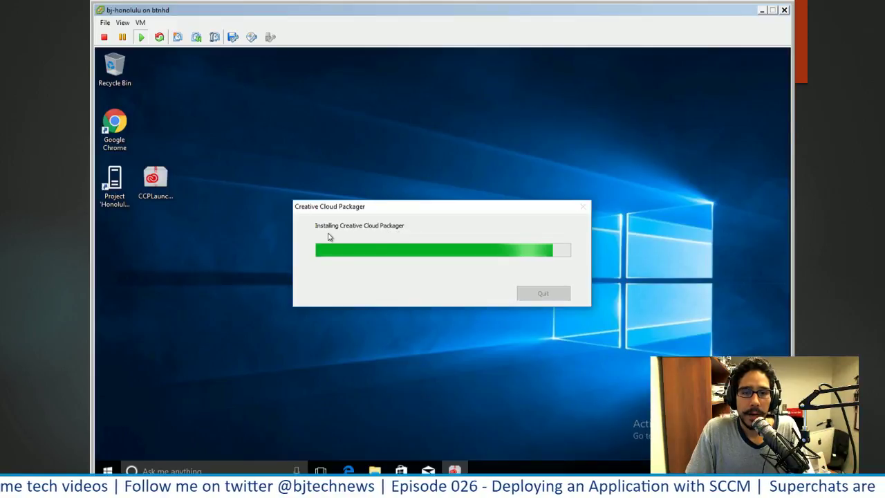
pyautogui.click(592, 384)
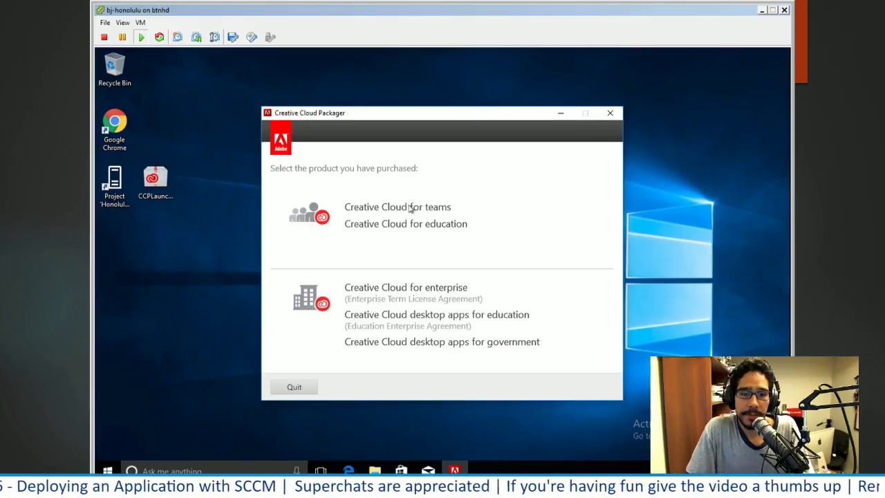
pyautogui.click(369, 248)
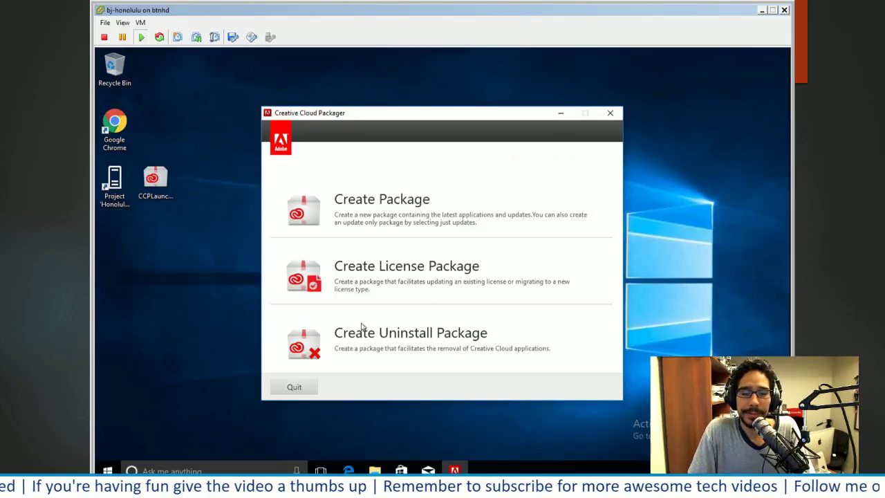
# Step: Configure a 32-bit Named License package named TheServerRoomEp26 in the desktop Adobe folder, keep its advanced configurations and choose English (North America)
pyautogui.click(366, 214)
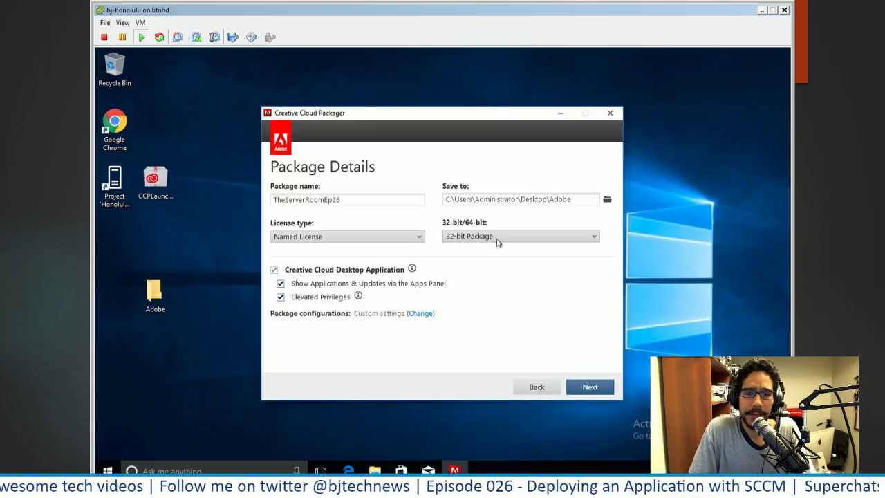
pyautogui.click(422, 314)
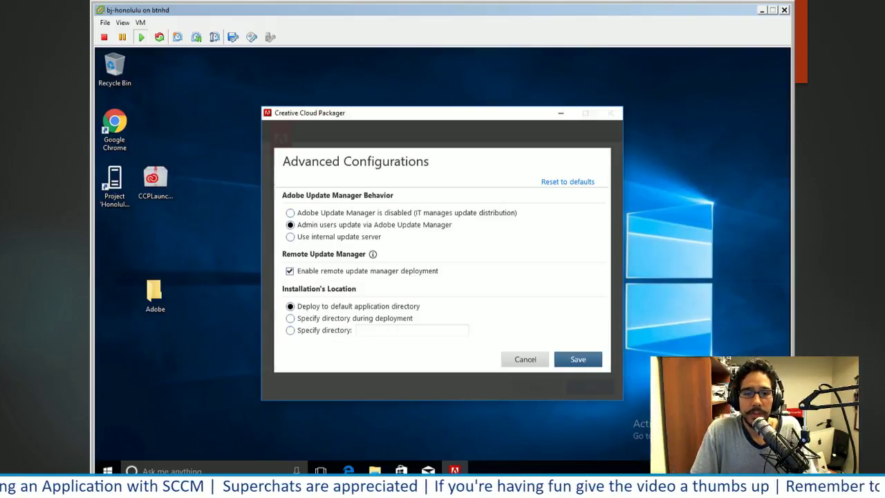
pyautogui.click(585, 363)
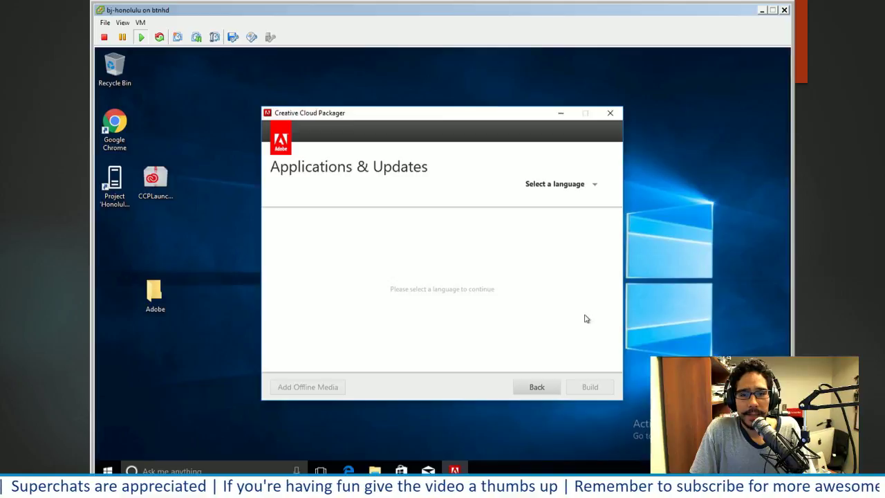
pyautogui.click(589, 187)
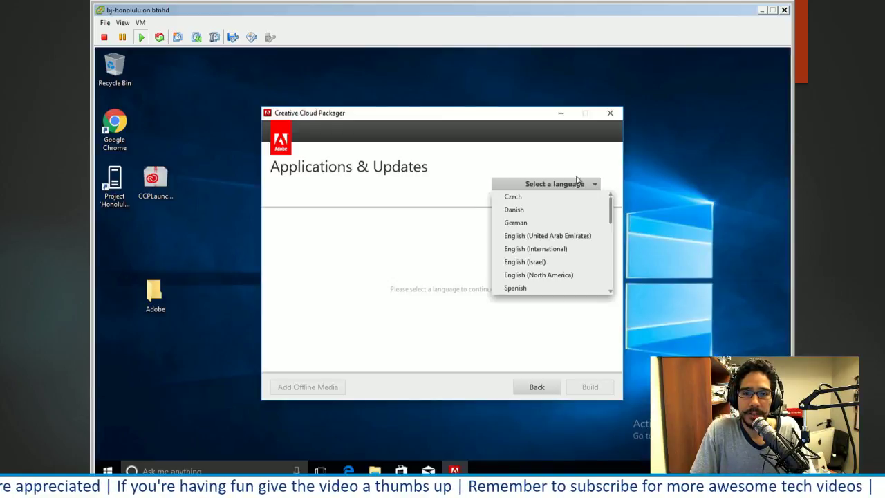
pyautogui.click(551, 275)
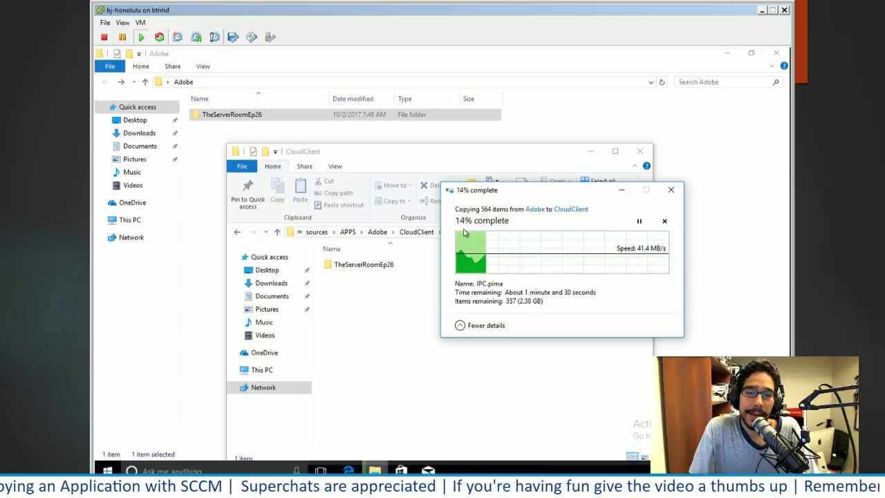
# Step: Use the desktop's Unity Download Assistant to download only the Unity 2017.1.1f1 component to C:\Users\Administrator\Downloads, with C:\Program Files\Unity as the install folder
pyautogui.hotkey('alt', 'Tab')
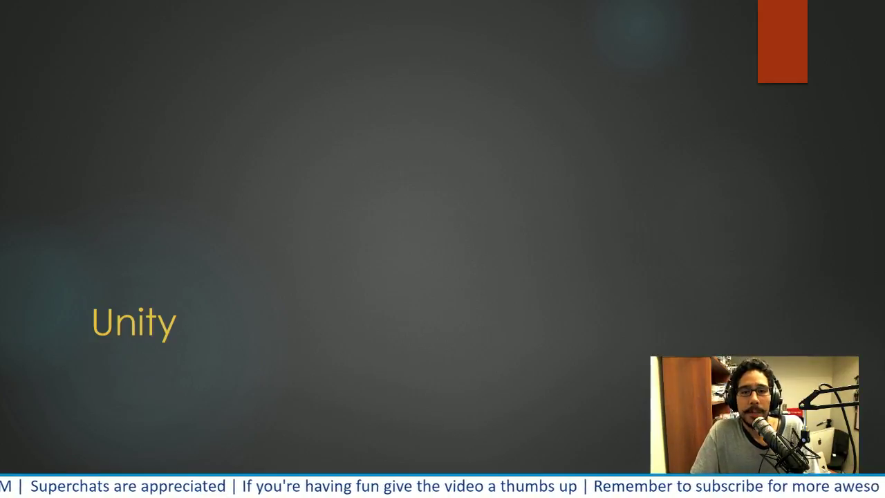
pyautogui.hotkey('alt', 'Tab')
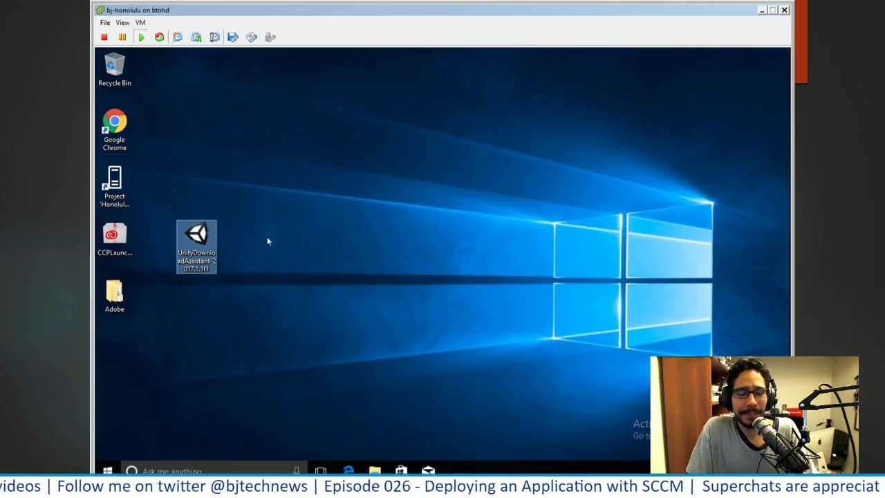
pyautogui.doubleClick(205, 246)
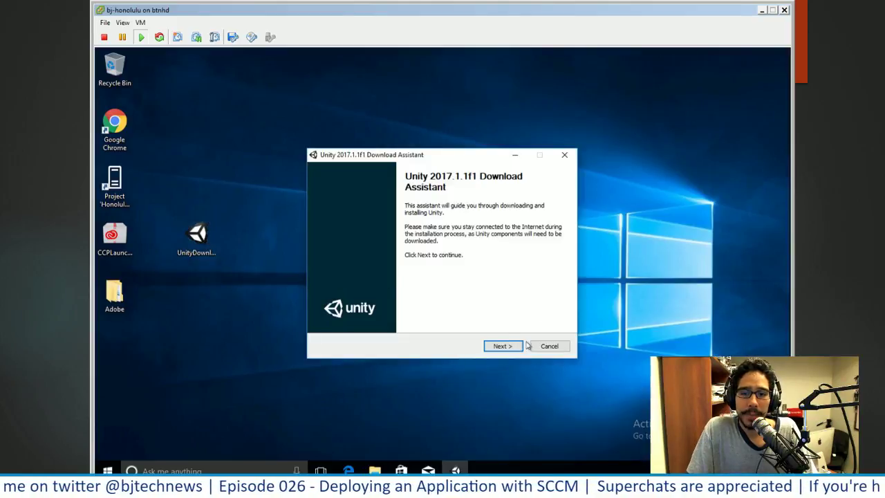
pyautogui.click(500, 346)
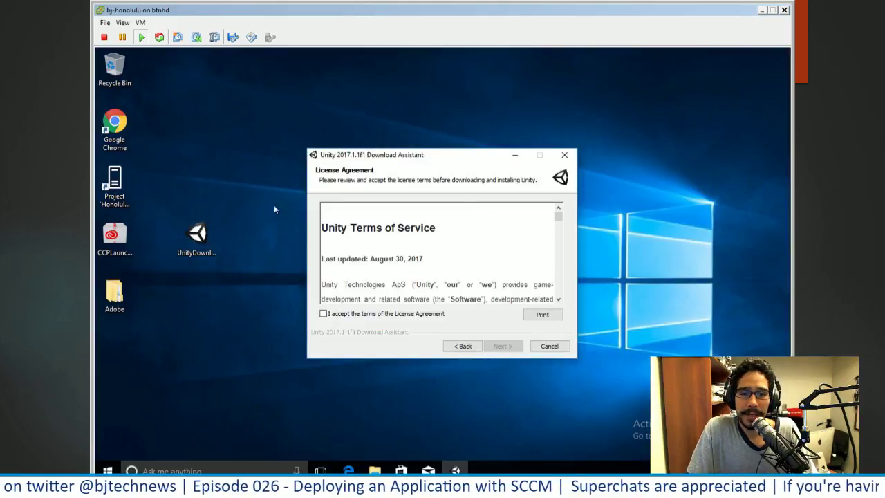
pyautogui.click(384, 314)
pyautogui.click(510, 350)
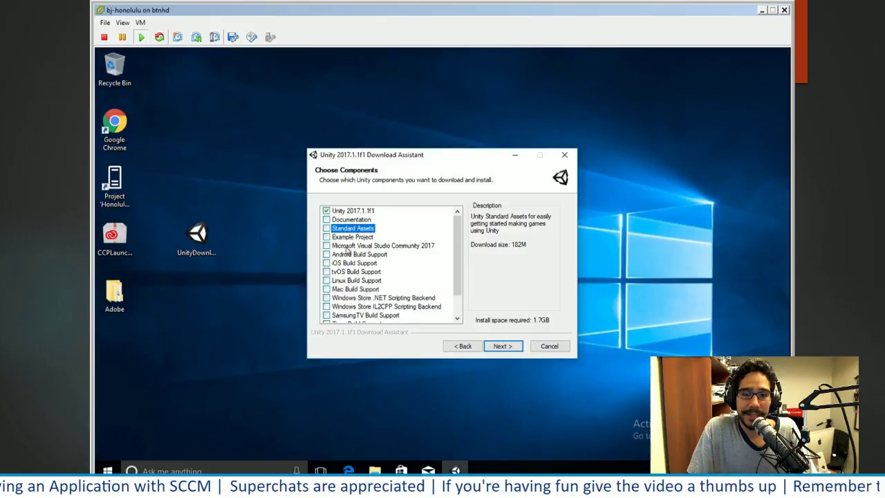
pyautogui.press('Return')
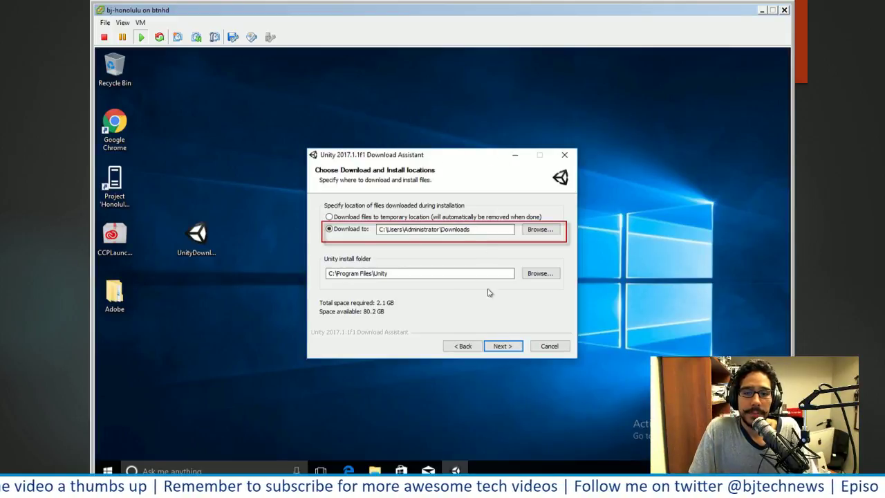
pyautogui.click(503, 345)
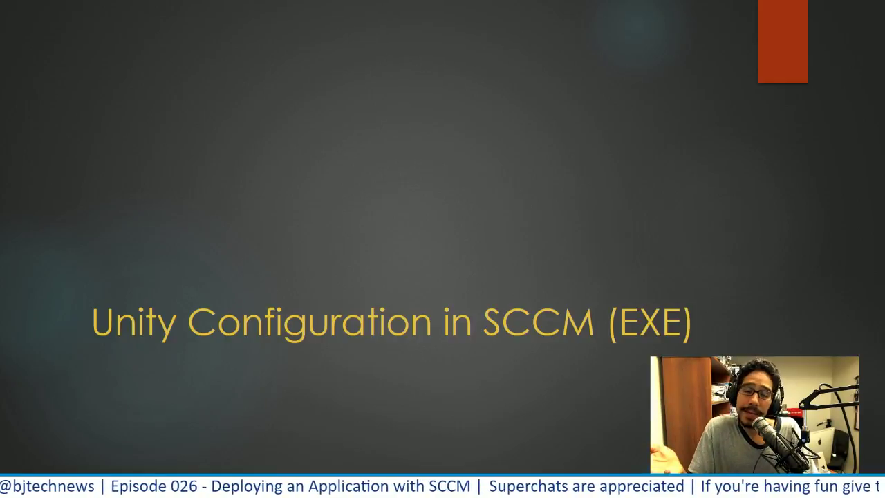
# Step: Define a manually specified application named Unity with software version 2017.1.1f1, keeping Unity as its localized Application Catalog name
pyautogui.press('Right')
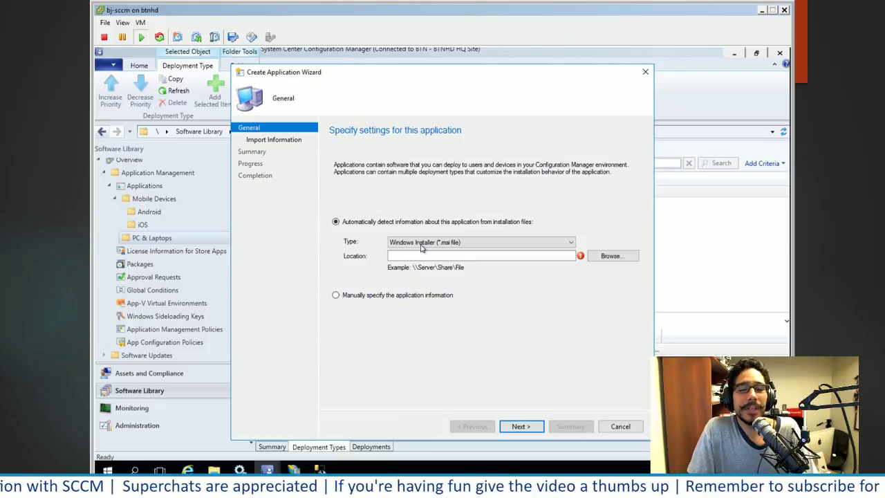
pyautogui.click(414, 309)
pyautogui.press('Return')
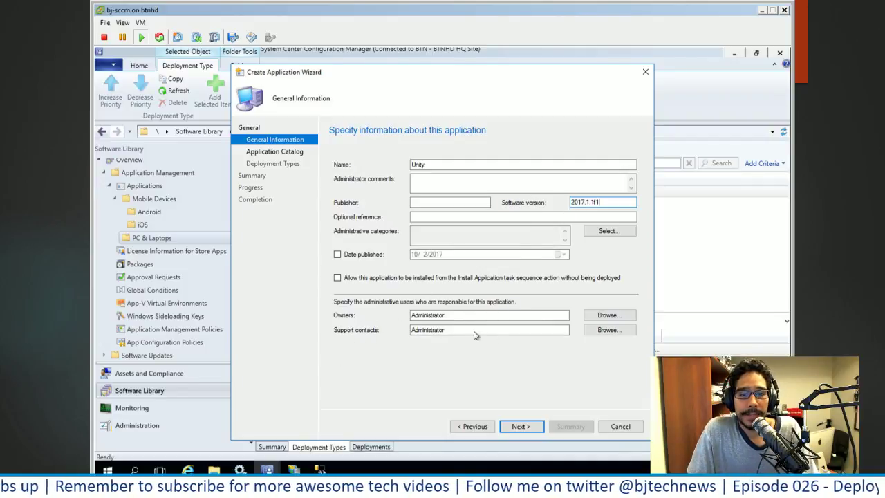
pyautogui.press('Return')
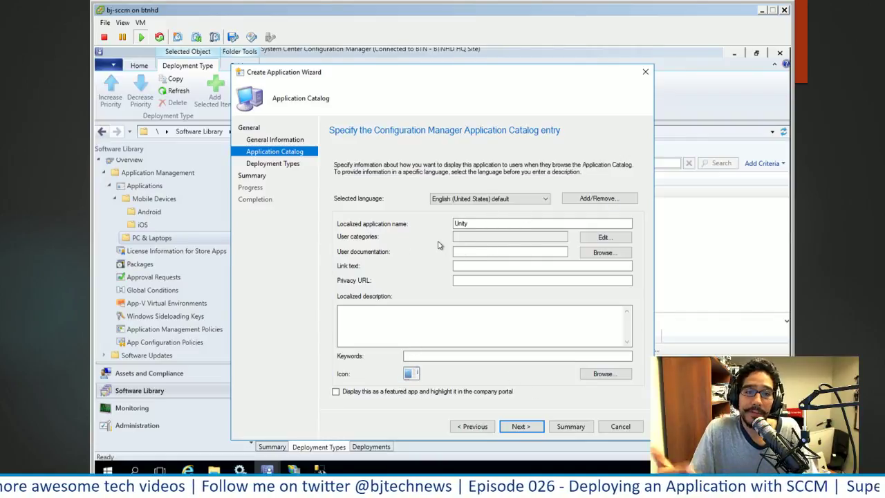
pyautogui.press('Return')
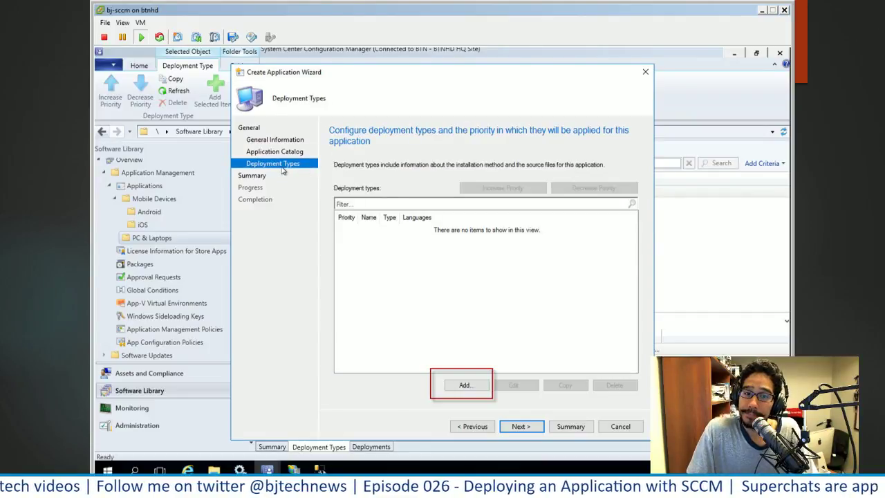
pyautogui.click(472, 387)
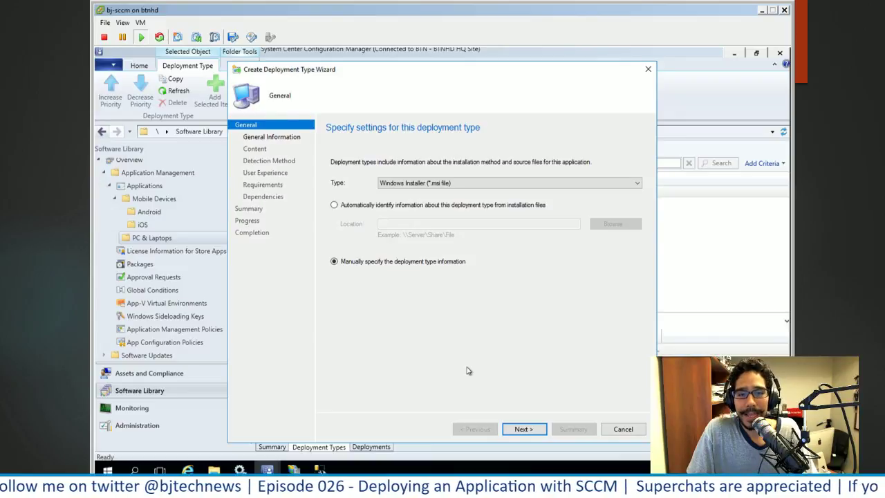
pyautogui.press('Return')
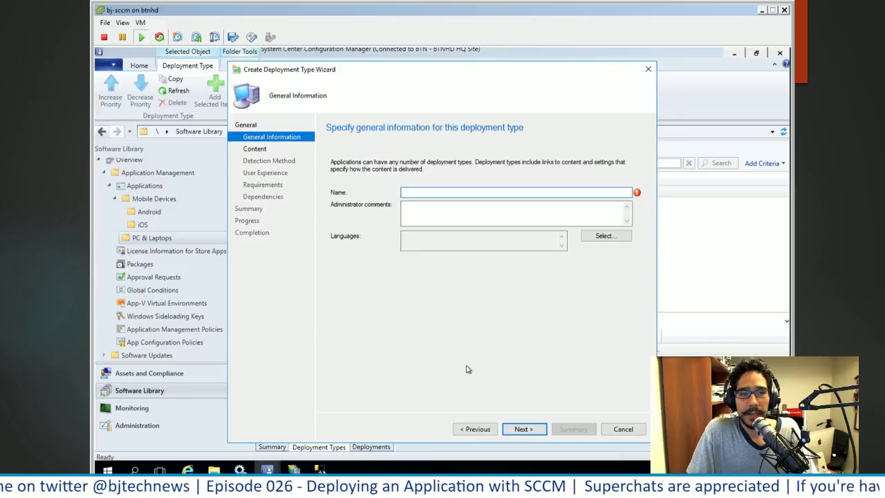
pyautogui.write('Unity')
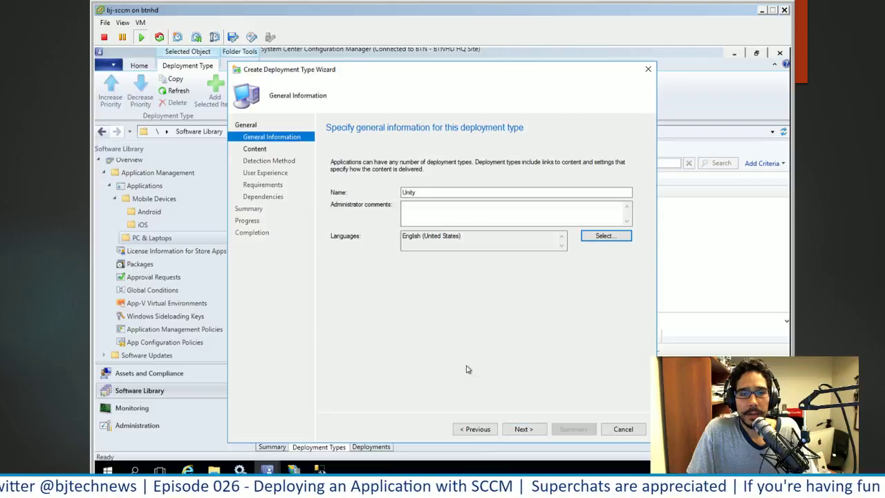
pyautogui.press('Left')
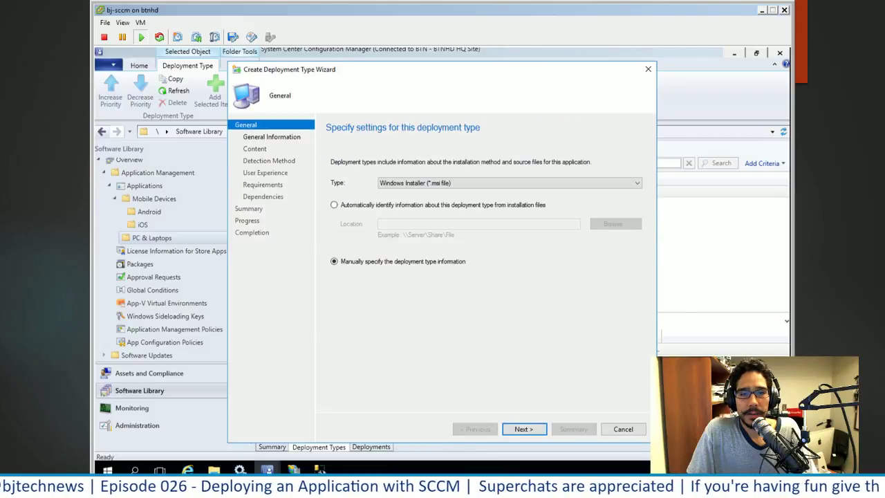
pyautogui.press('Left')
pyautogui.press('Left')
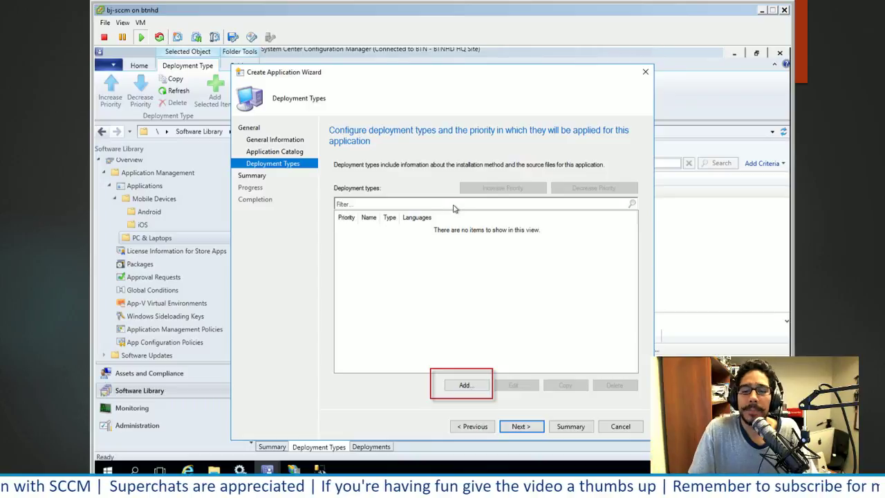
# Step: Add a manually specified deployment type named Unity in English (United States), with content location \\bj-sccm\sources\APPS\Unity and installation program UnitySetup64.exe /S
pyautogui.click(472, 386)
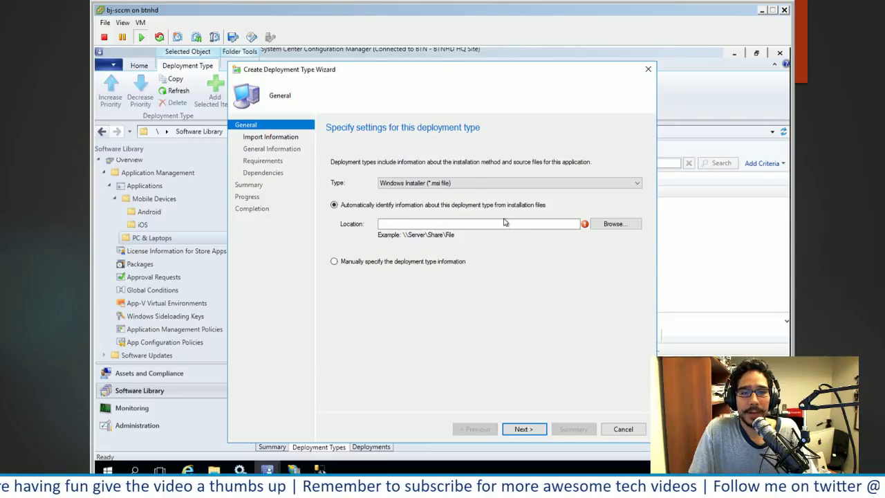
pyautogui.click(432, 262)
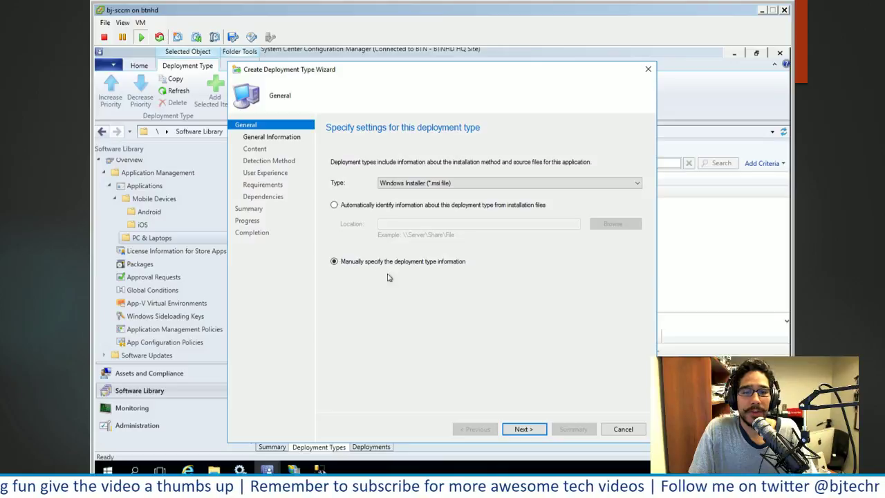
pyautogui.press('Return')
pyautogui.write('Unity')
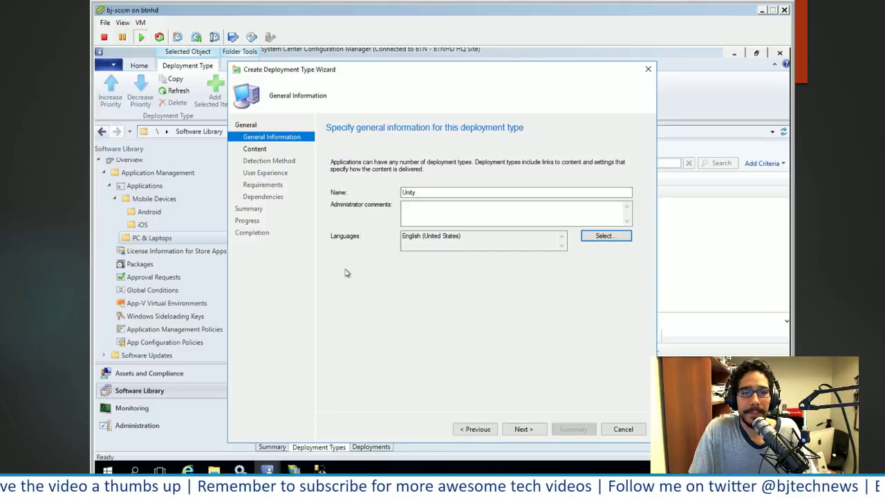
pyautogui.press('Return')
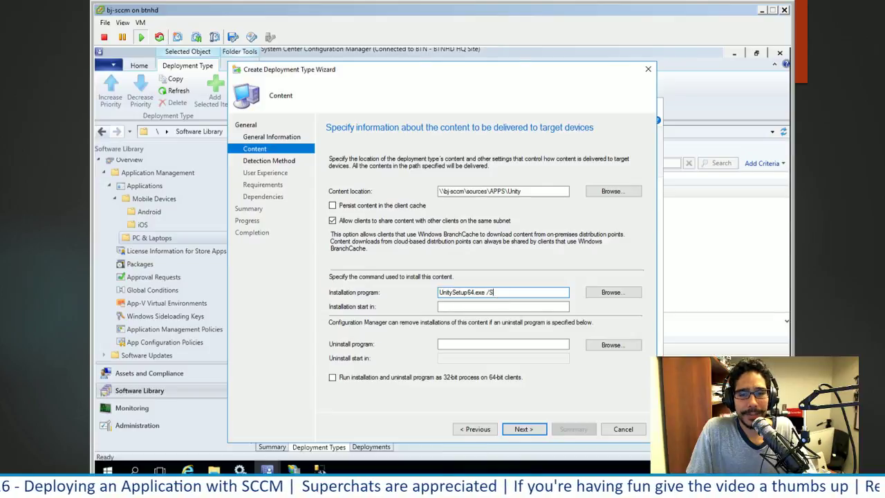
pyautogui.press('Return')
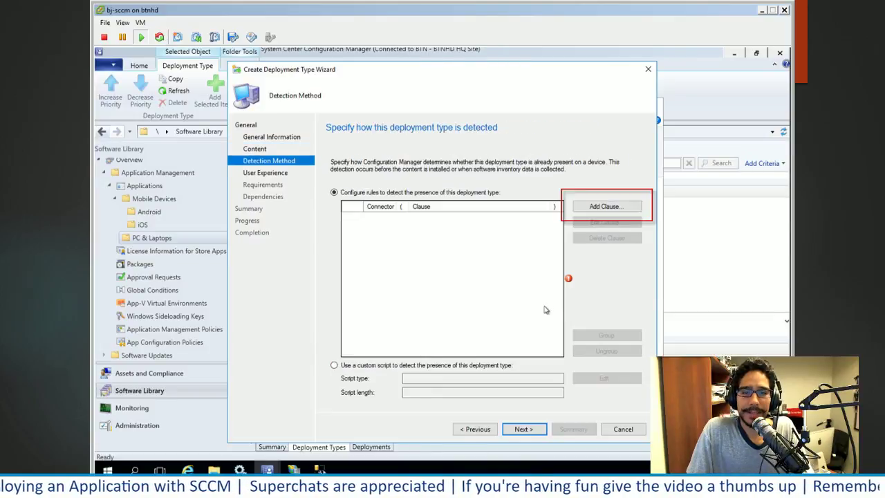
# Step: Detect Unity by the file Unity.exe in C:\Program Files\Unity\Editor, and set a hidden install for system with a 45-minute maximum run time
pyautogui.click(585, 213)
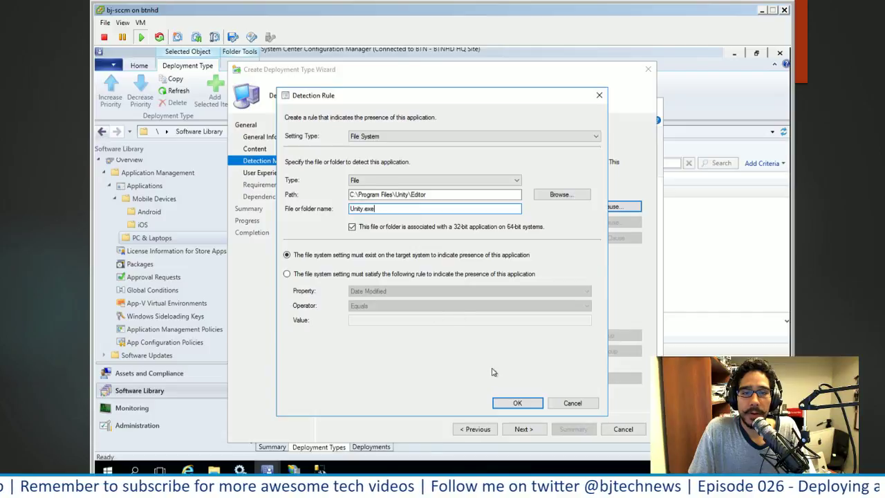
pyautogui.click(517, 402)
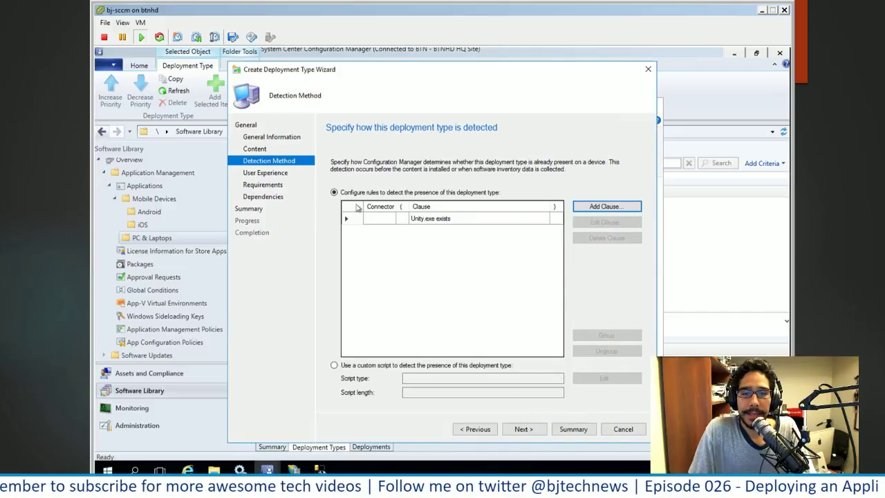
pyautogui.click(524, 429)
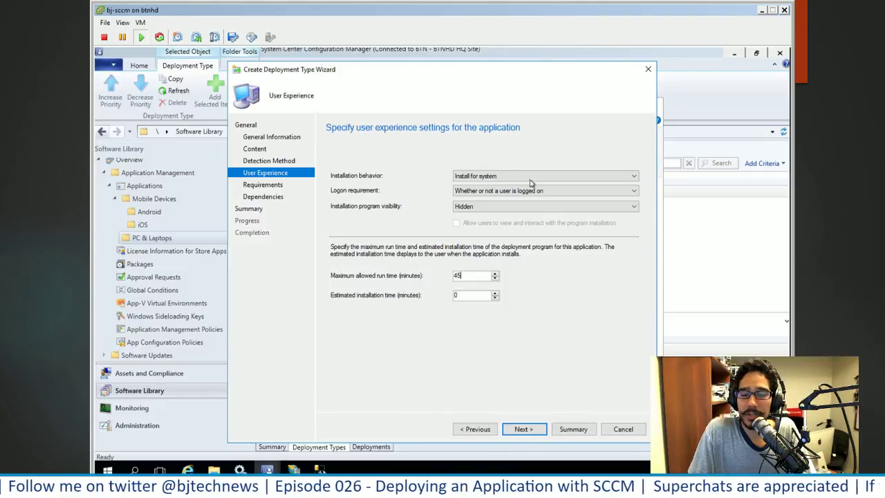
pyautogui.press('Return')
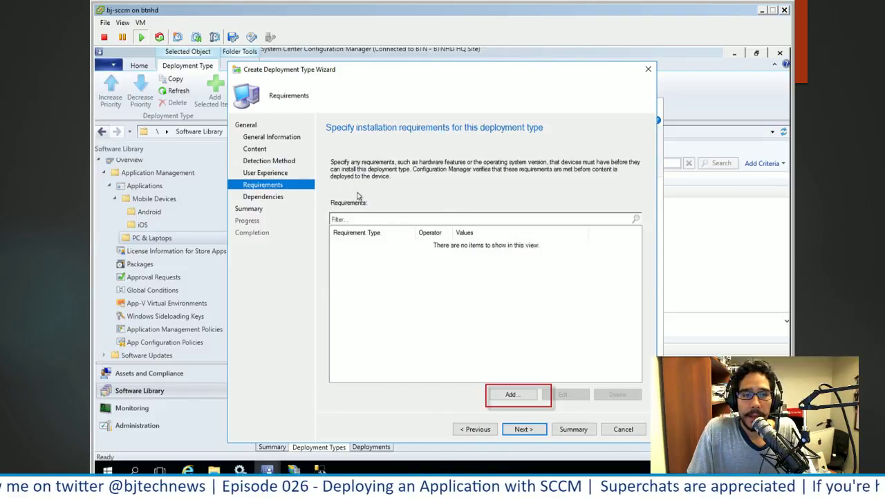
# Step: Require a primary device running Windows 10 and create the Unity deployment type without software dependencies
pyautogui.click(510, 395)
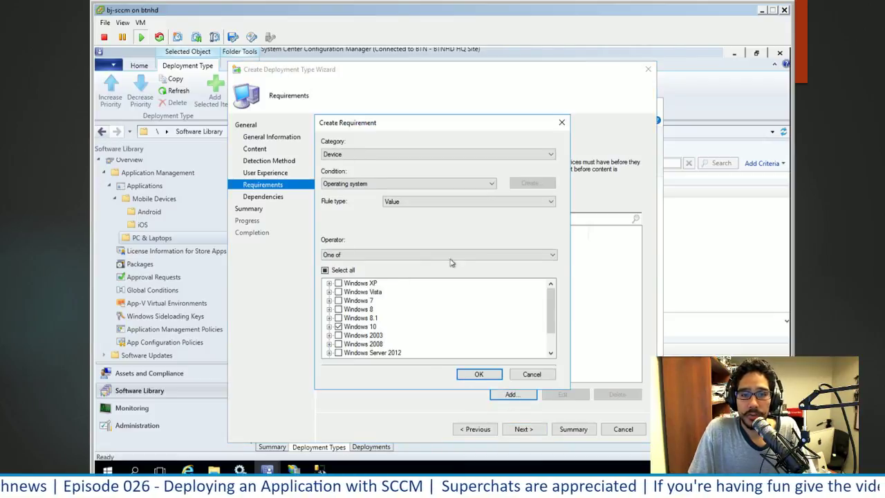
pyautogui.press('Return')
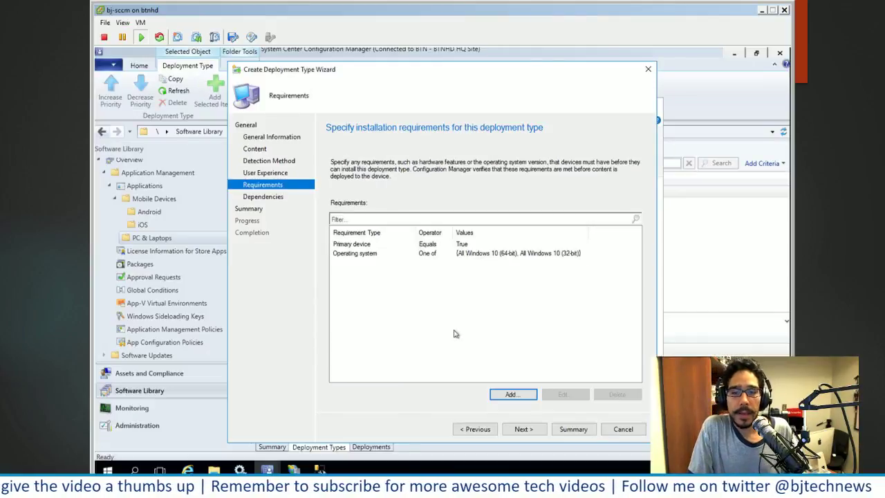
pyautogui.click(523, 429)
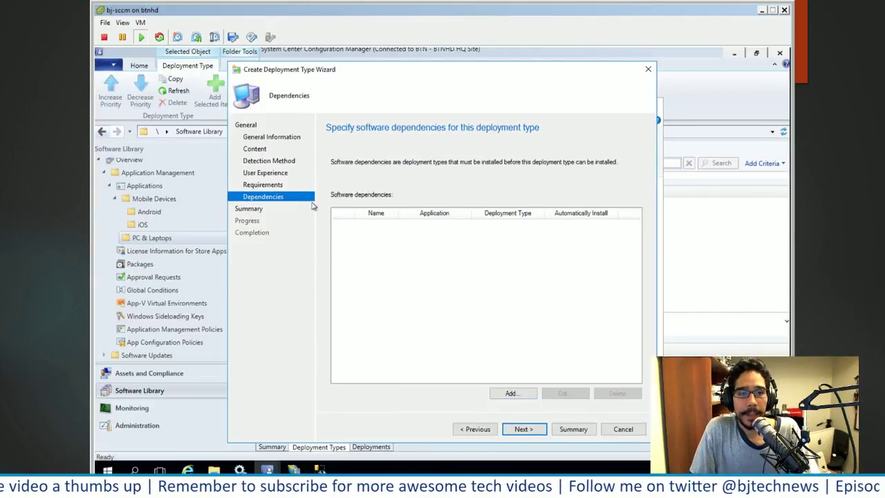
pyautogui.press('Return')
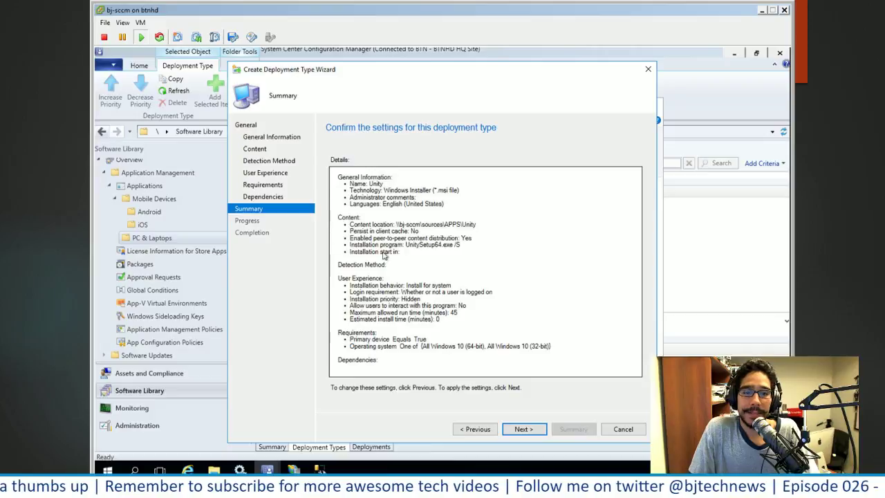
pyautogui.press('Return')
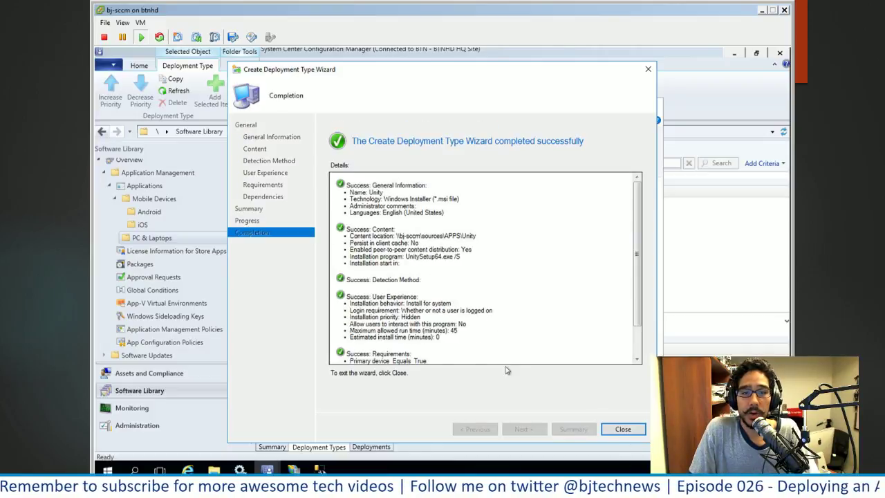
# Step: Close the deployment type wizard and finish creating the Unity application with its configured settings
pyautogui.press('Return')
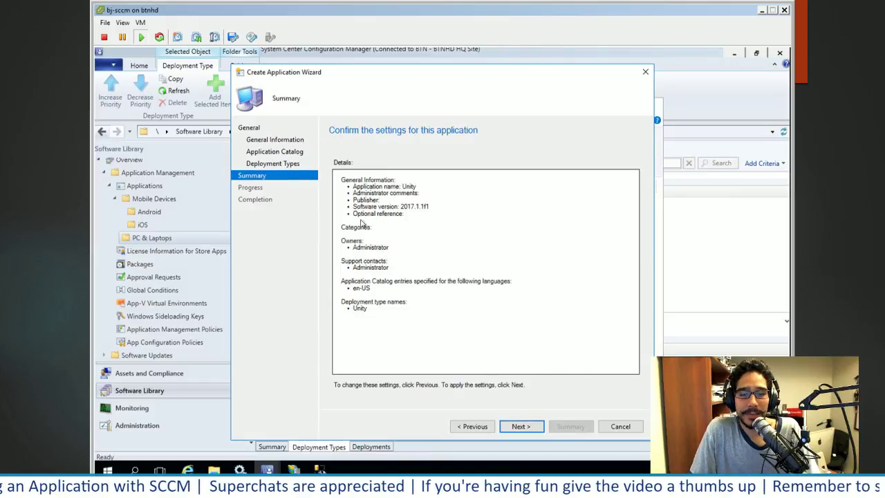
pyautogui.click(530, 420)
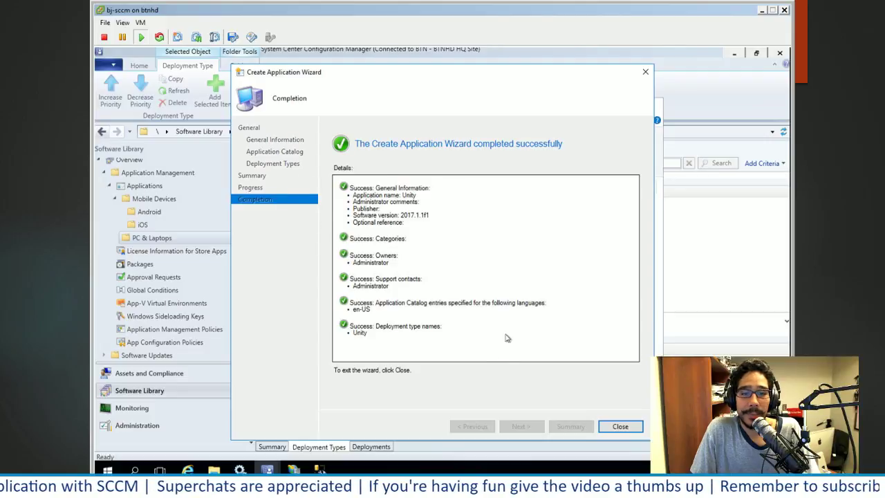
pyautogui.click(414, 284)
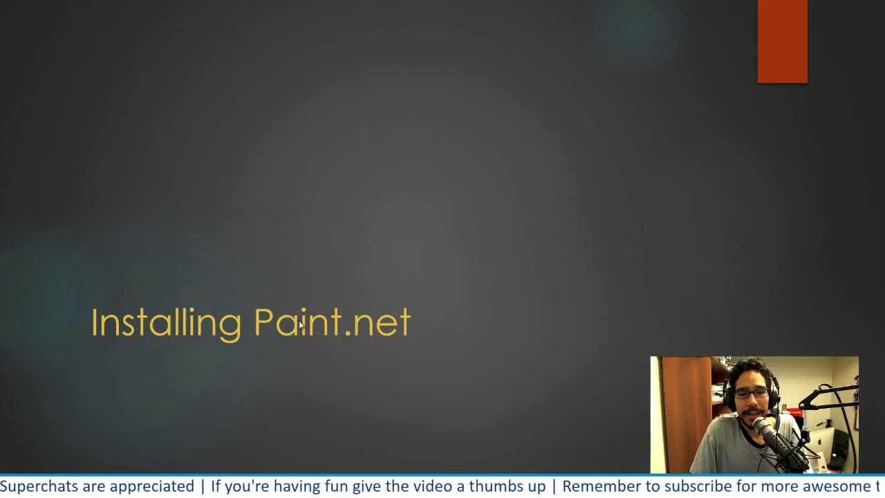
# Step: Switch to the client's Application Catalog, install Paint.NET v3.5.10 and minimize the catalog window
pyautogui.hotkey('alt', 'Tab')
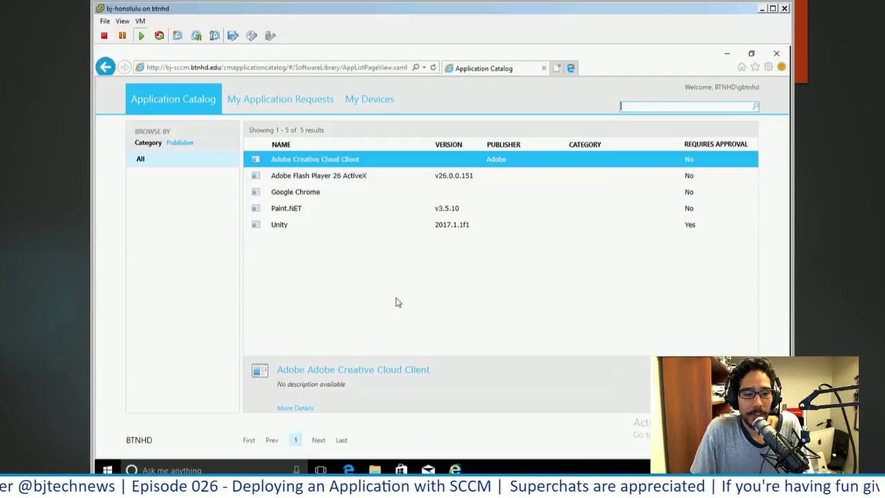
pyautogui.click(293, 211)
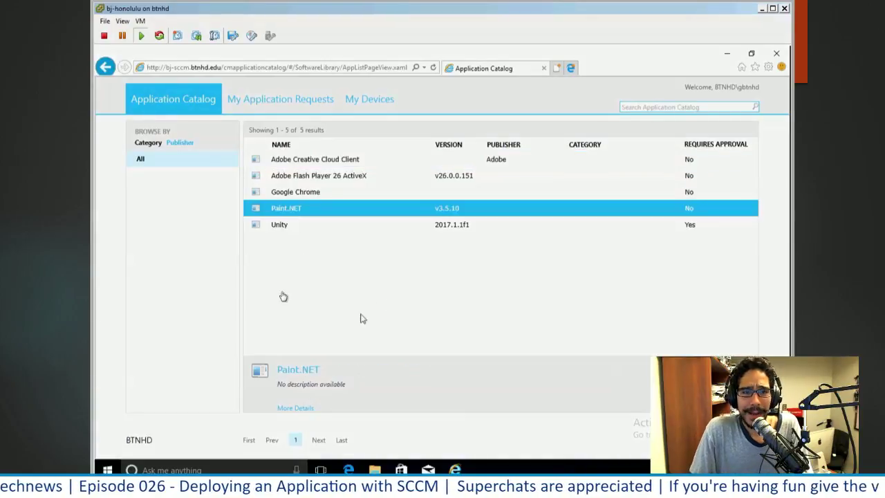
pyautogui.doubleClick(291, 212)
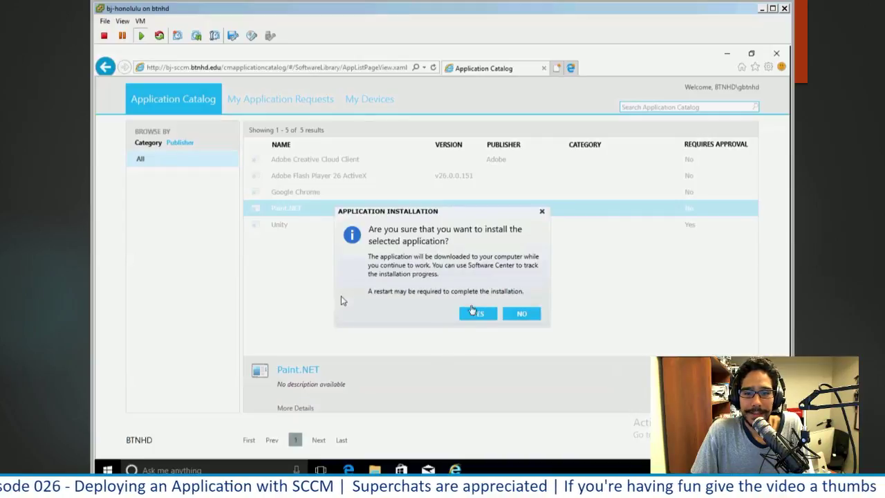
pyautogui.click(473, 313)
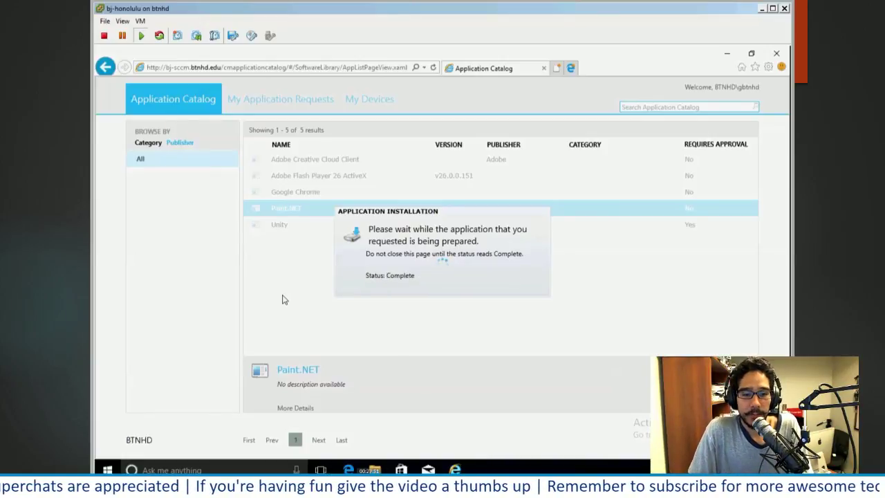
pyautogui.click(728, 55)
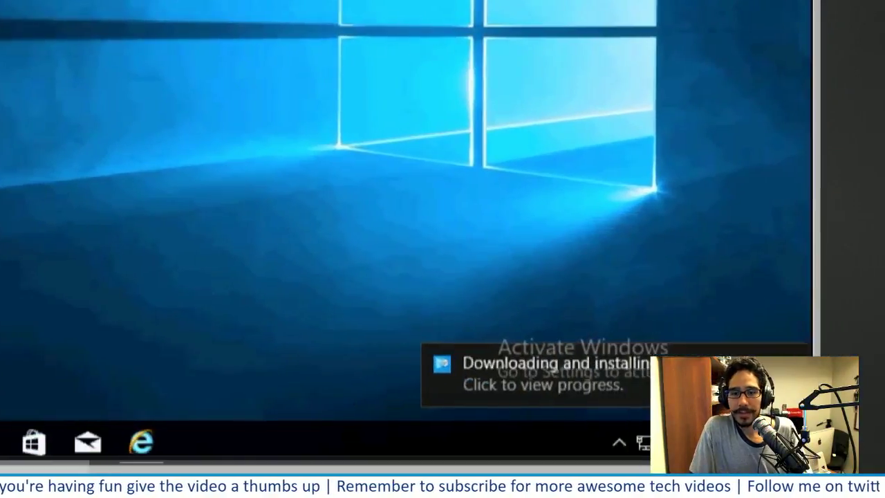
# Step: Check the client's installed programs, dismiss the Paint.NET installation notice and close the opened Paint.NET window
pyautogui.press('super')
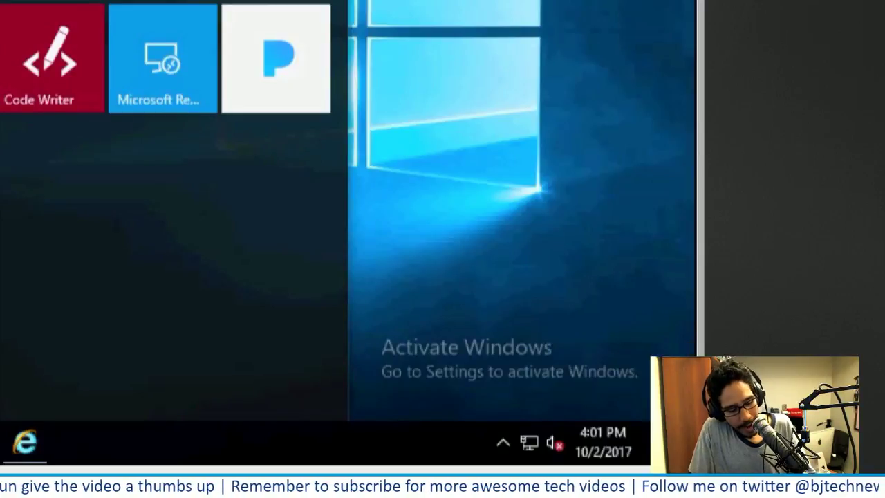
pyautogui.moveTo(258, 207); pyautogui.dragTo(246, 107)
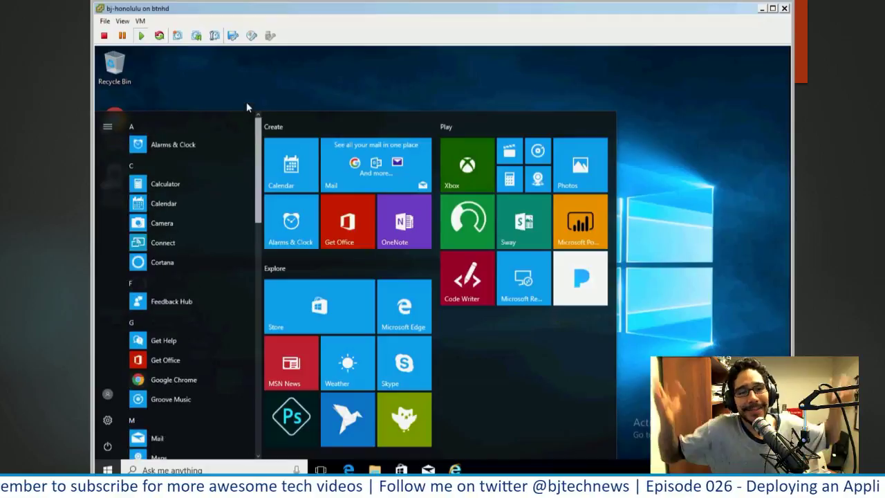
pyautogui.click(273, 87)
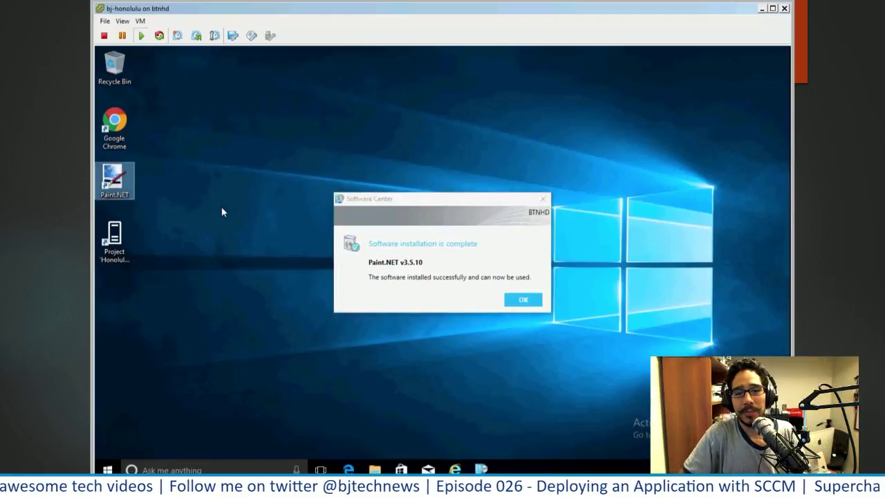
pyautogui.click(522, 301)
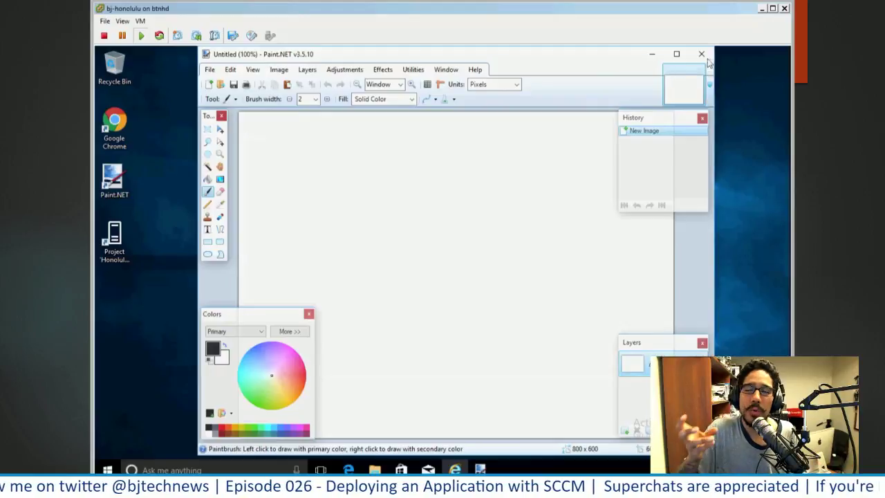
pyautogui.click(702, 55)
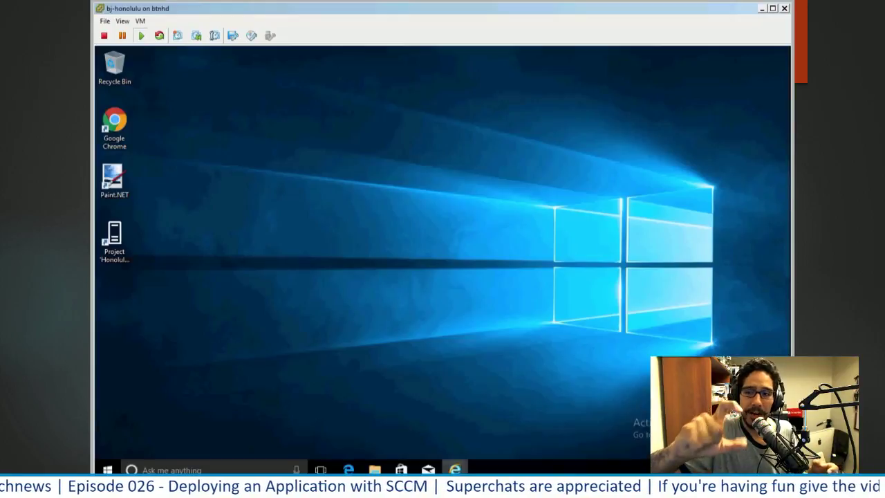
# Step: Search the client for "adobe" to check which Adobe programs are present before installing Creative Cloud
pyautogui.click(455, 470)
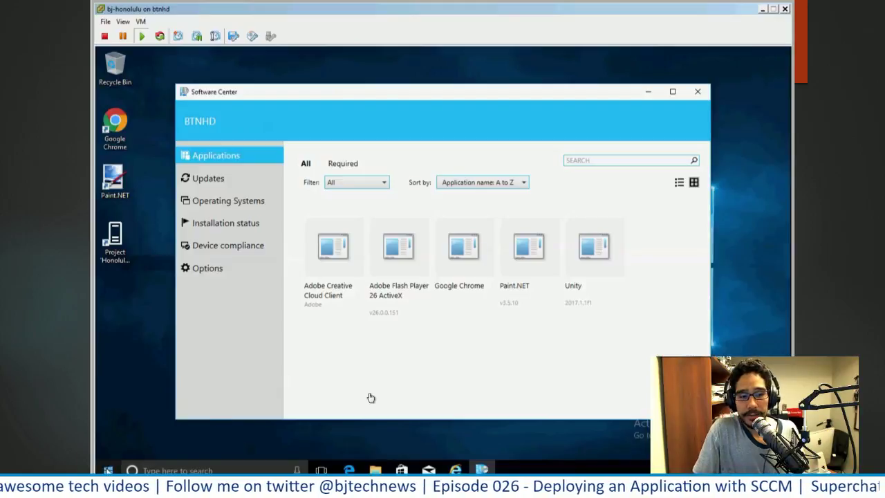
pyautogui.press('super')
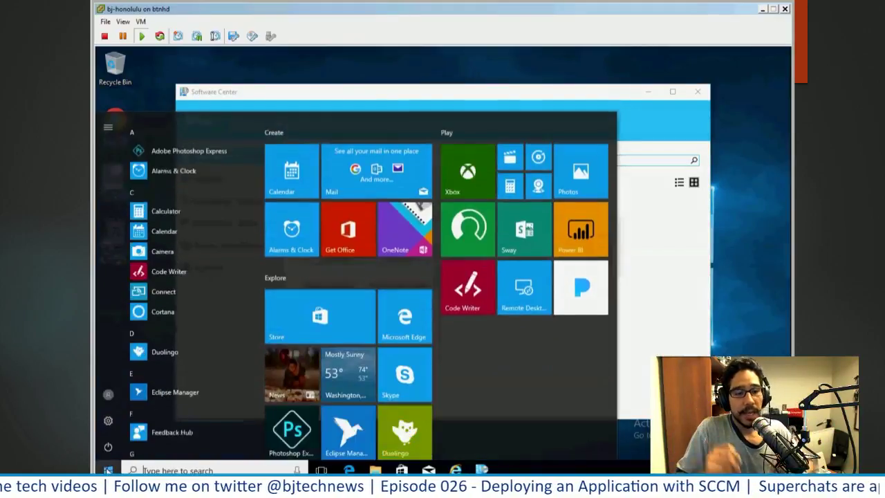
pyautogui.write('adobe')
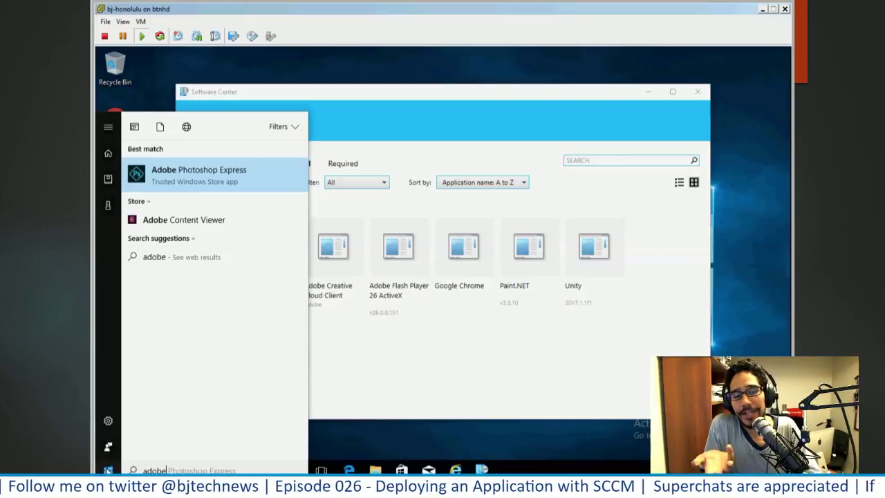
# Step: Return to Software Center and install Adobe Creative Cloud Client from its application details
pyautogui.click(385, 373)
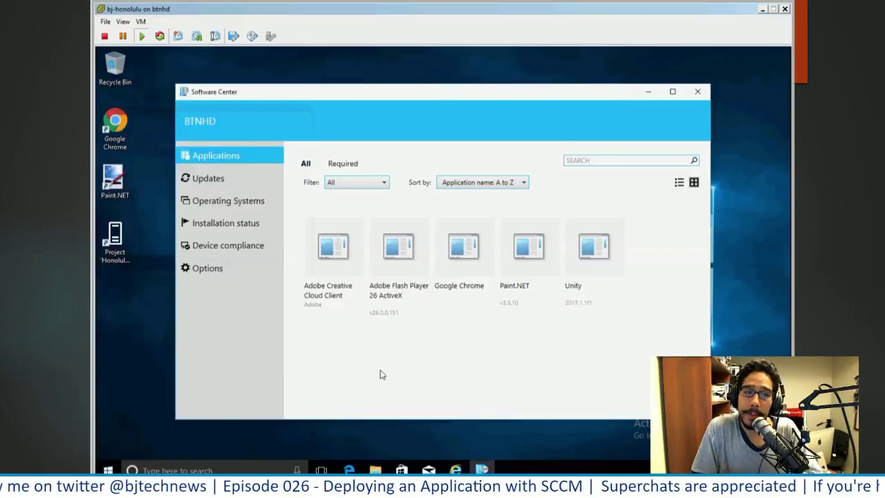
pyautogui.click(331, 249)
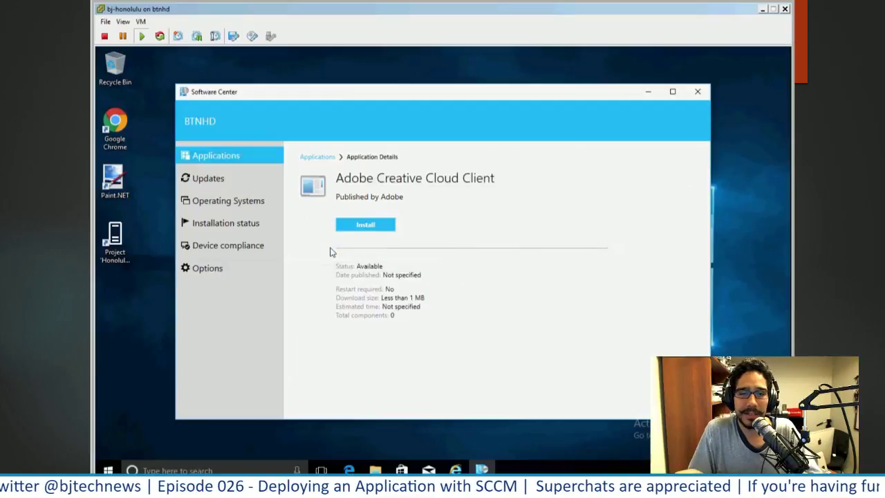
pyautogui.click(362, 224)
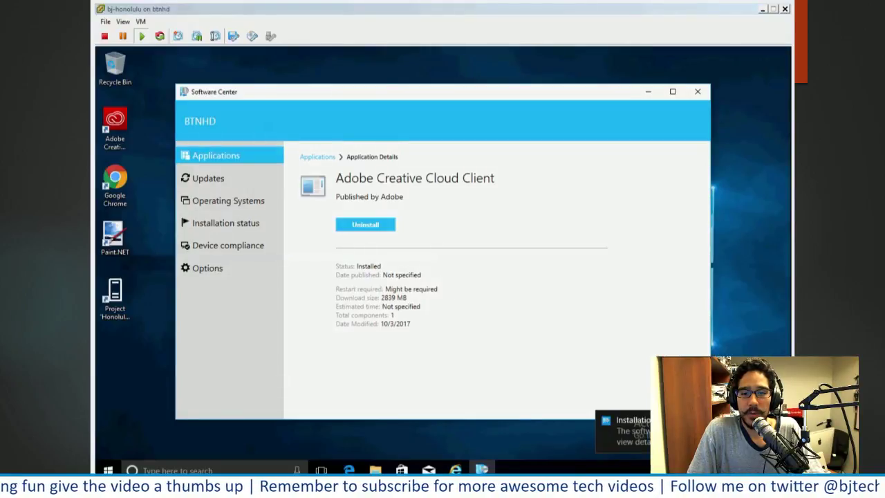
# Step: Check the client's recently added programs and search for "adobe" to verify the Creative Cloud installation
pyautogui.click(108, 470)
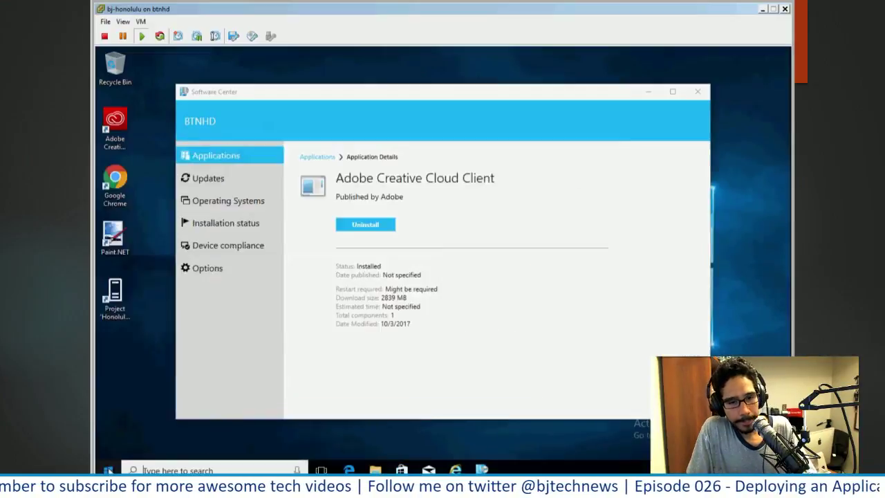
pyautogui.click(108, 470)
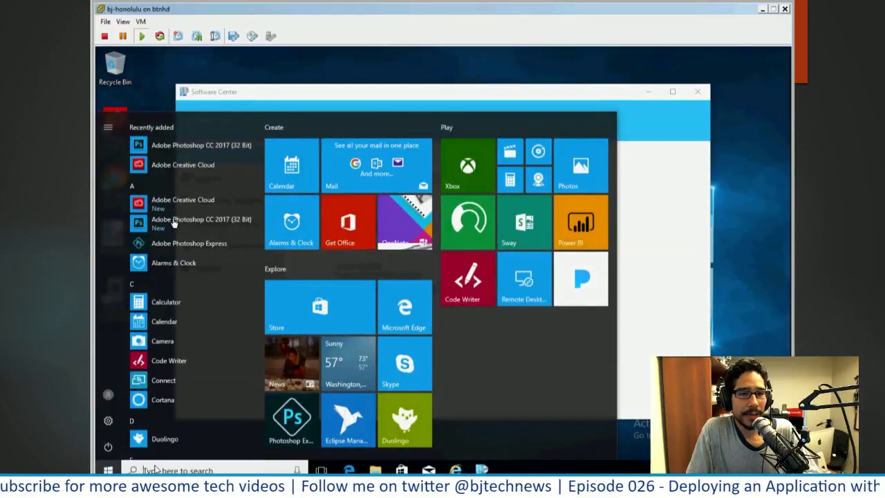
pyautogui.write('adobe')
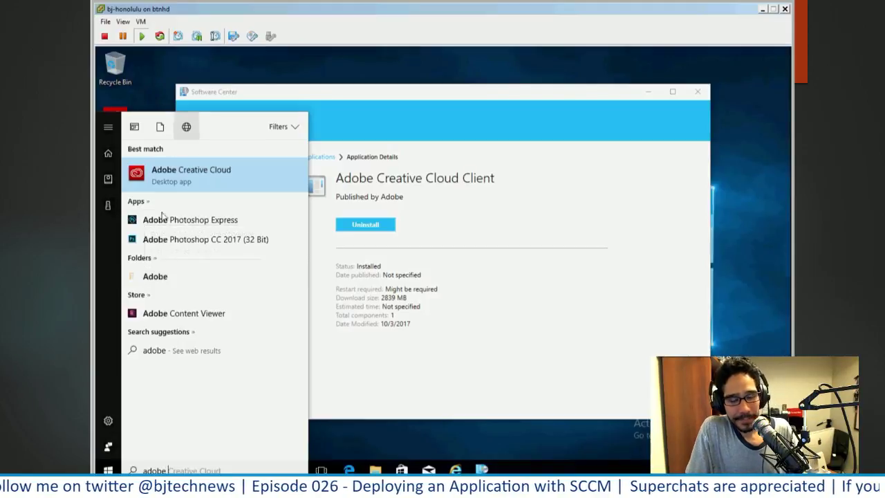
pyautogui.press('Escape')
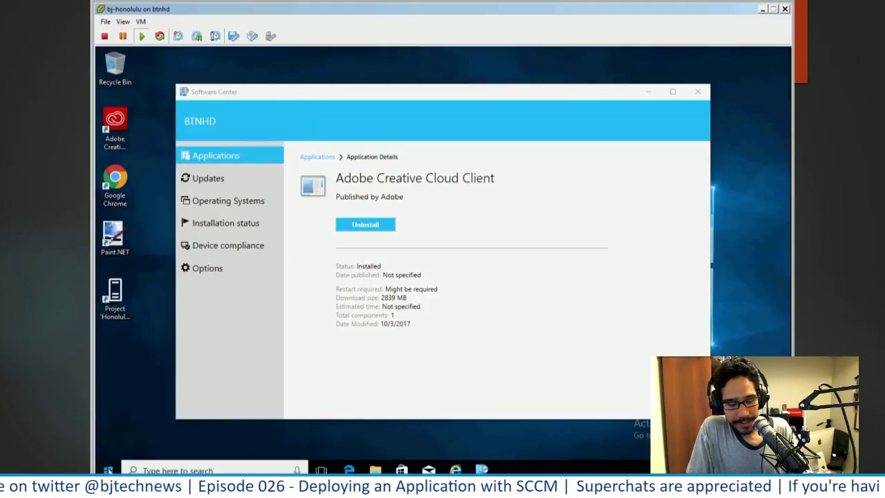
pyautogui.press('super')
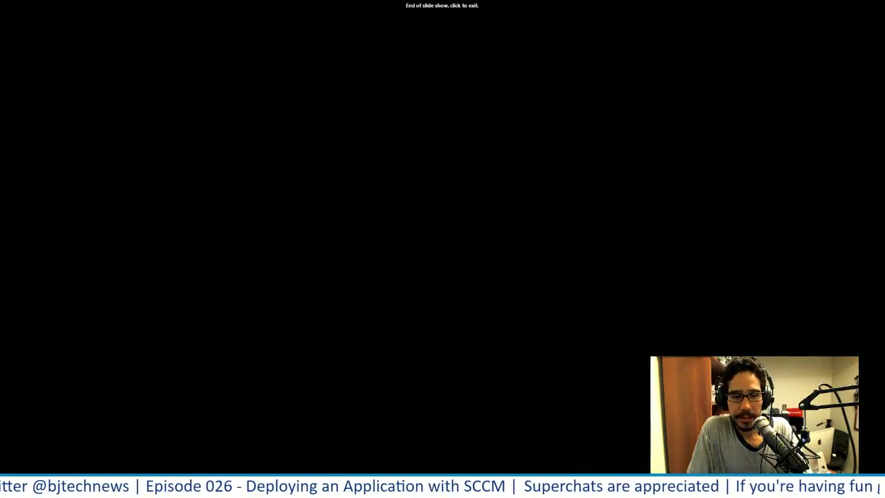
# Step: Exit the slide show, switch to Configuration Manager and view the deployment types in Adobe Creative Cloud Client's properties
pyautogui.press('Escape')
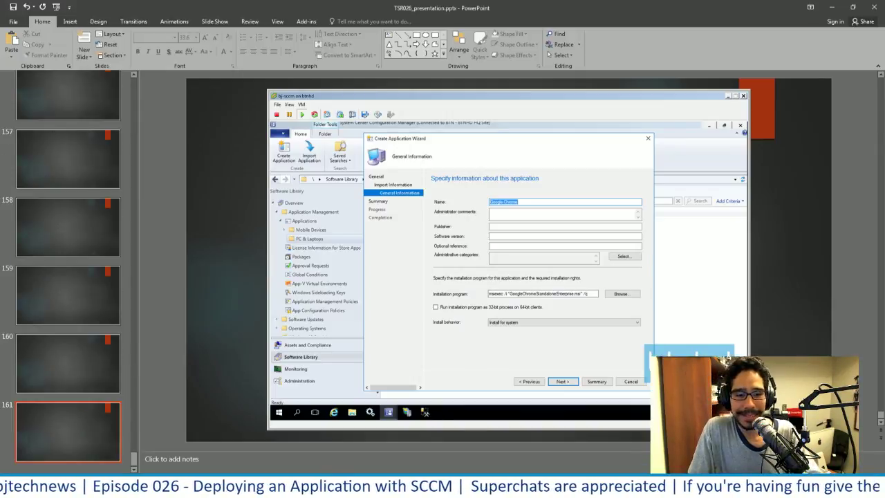
pyautogui.hotkey('alt', 'Tab')
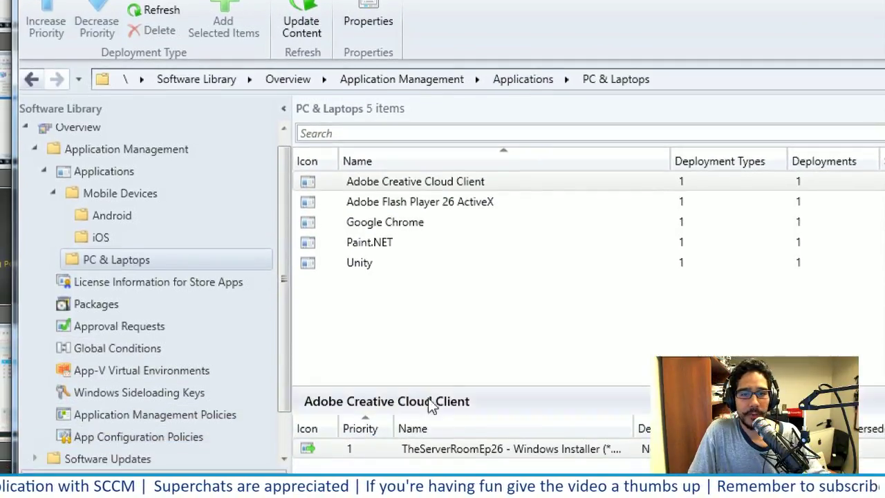
pyautogui.rightClick(387, 185)
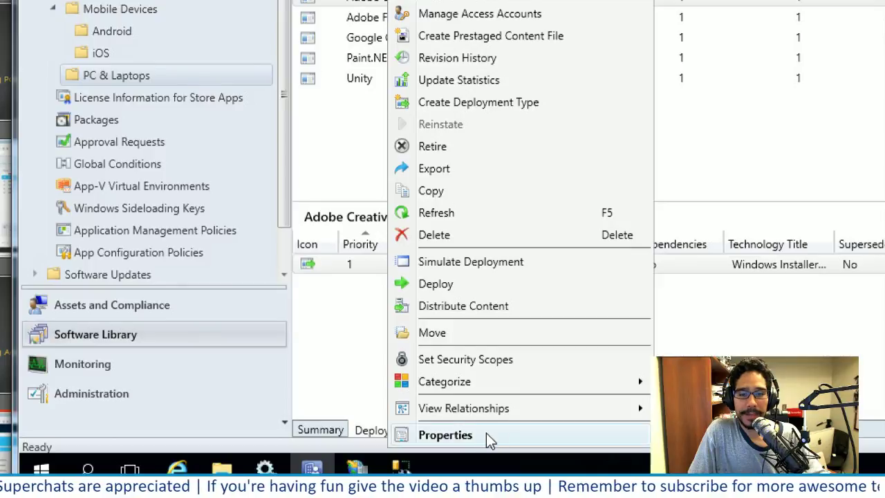
pyautogui.click(485, 433)
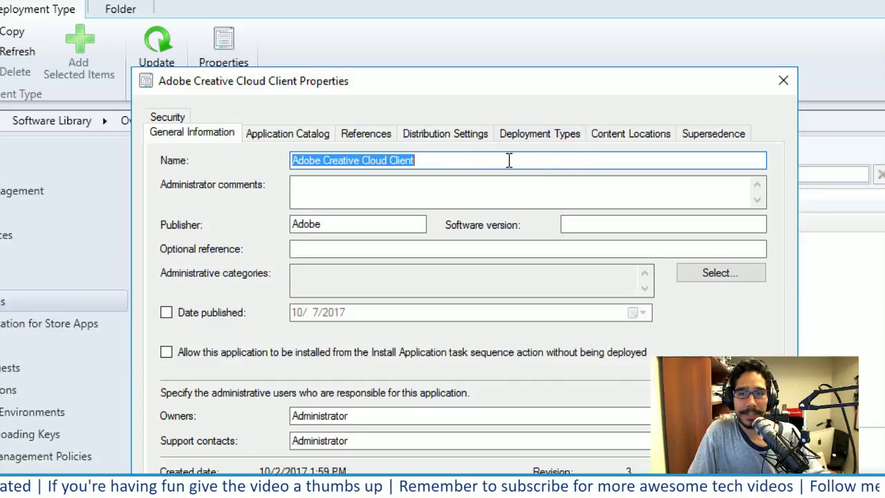
pyautogui.click(554, 136)
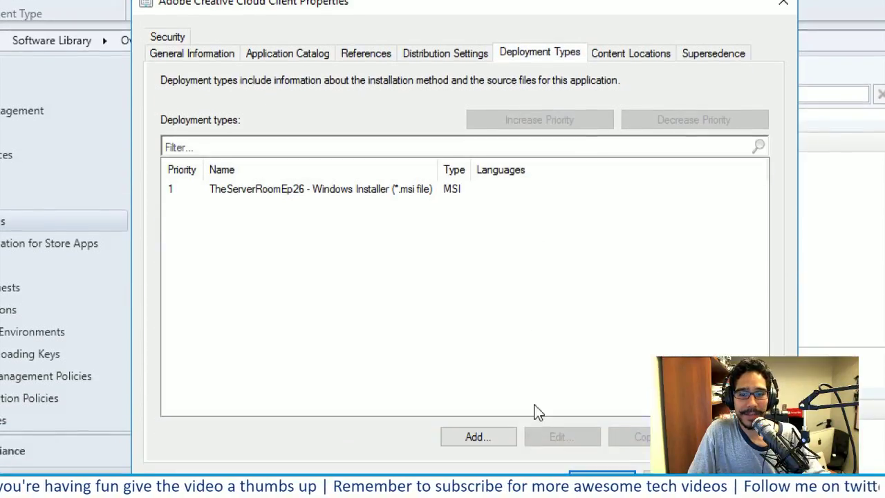
pyautogui.click(488, 434)
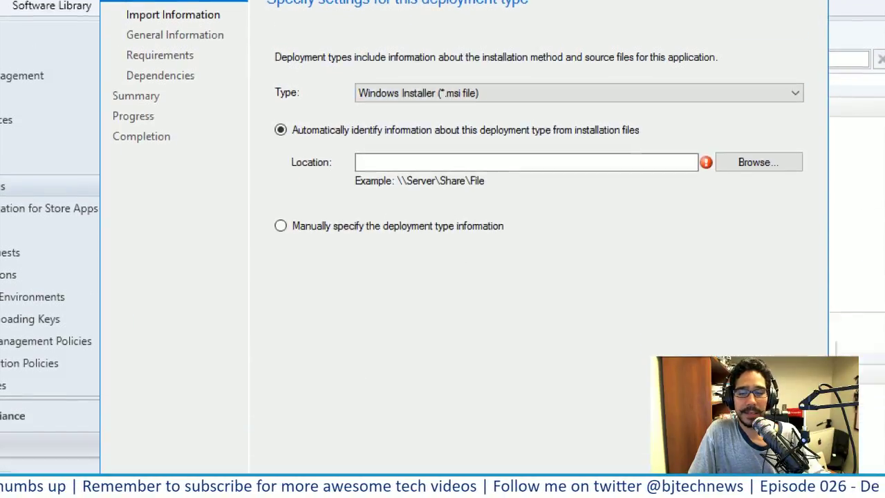
pyautogui.click(772, 432)
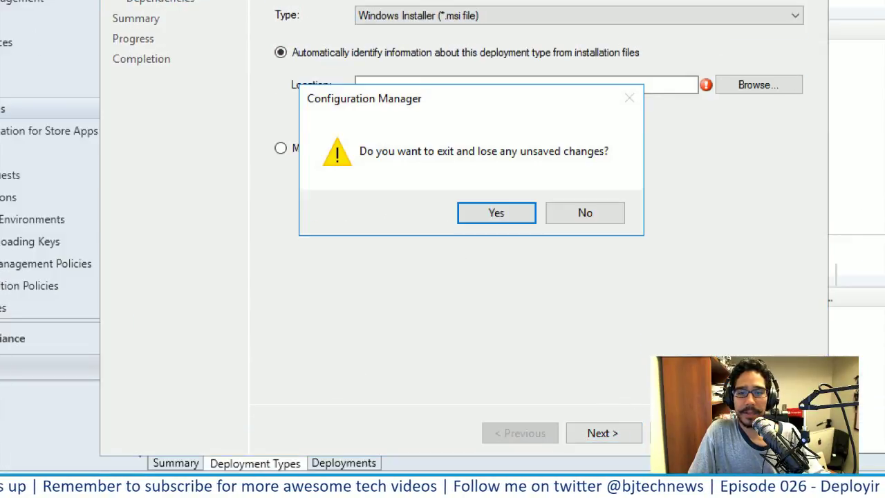
pyautogui.click(515, 212)
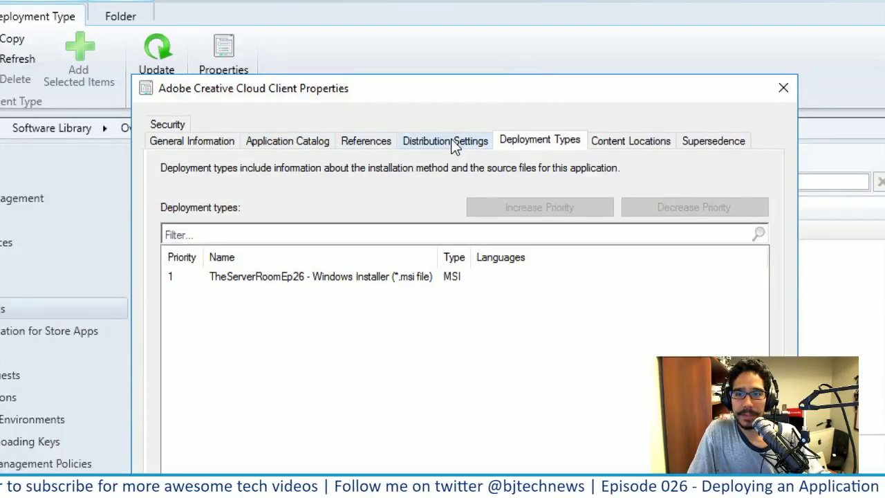
# Step: Review Adobe Creative Cloud Client's distribution, reference, catalog, general, content location, supersedence and deployment type settings, and close its properties
pyautogui.click(452, 139)
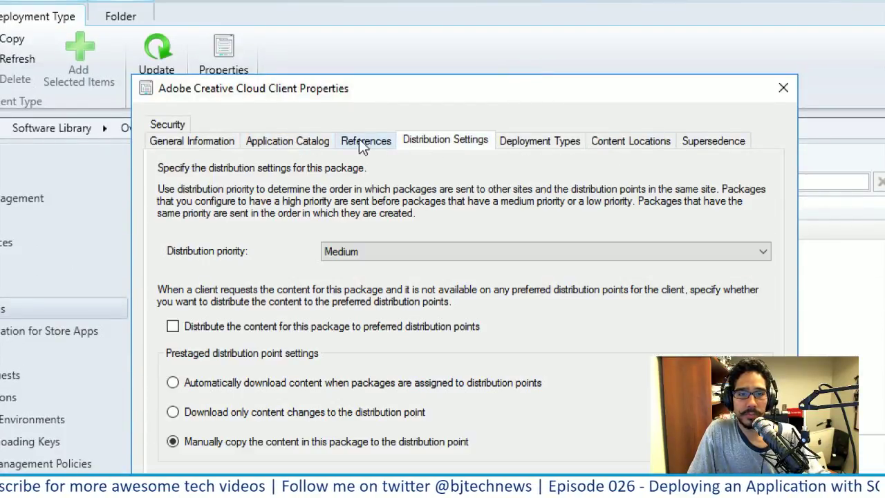
pyautogui.click(350, 142)
pyautogui.click(311, 144)
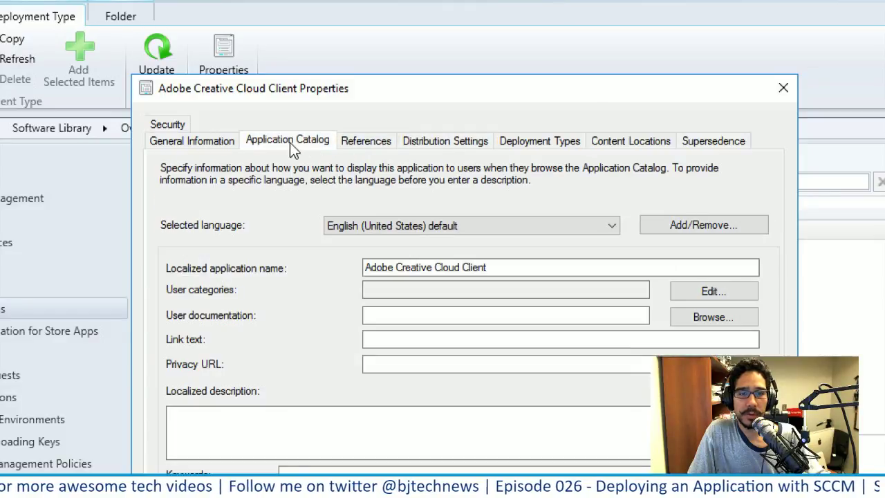
pyautogui.click(195, 145)
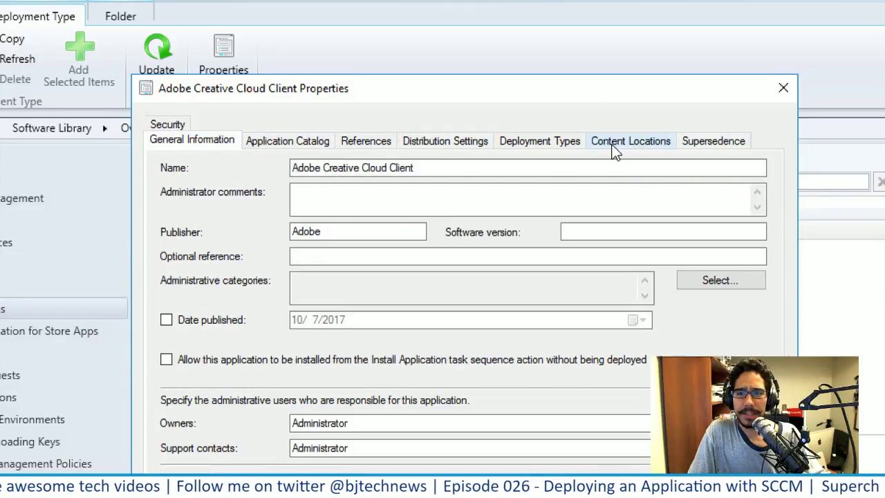
pyautogui.click(626, 143)
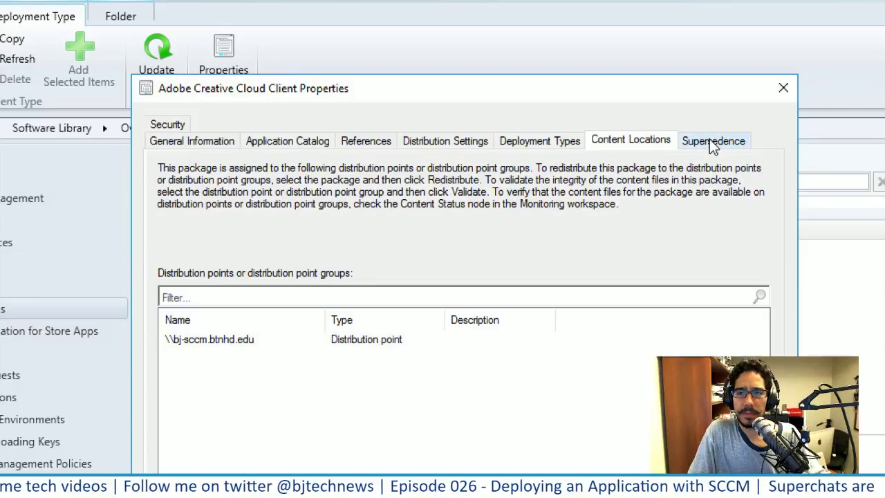
pyautogui.click(712, 145)
pyautogui.click(550, 146)
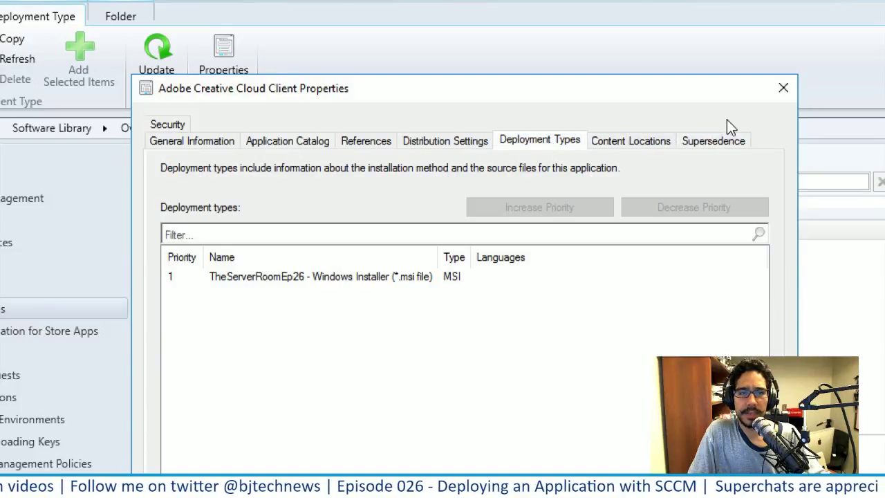
pyautogui.click(783, 88)
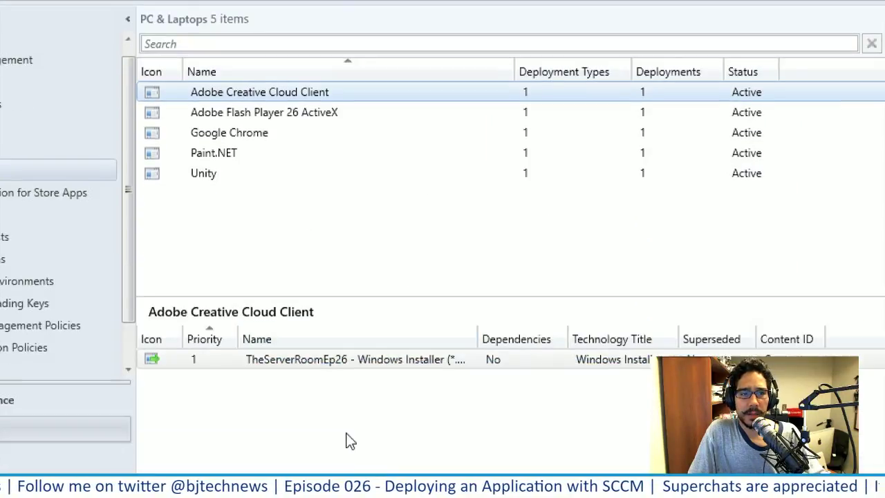
# Step: Review the user experience settings and installation behavior options of Adobe Creative Cloud Client's Windows Installer deployment type, and close its properties
pyautogui.click(317, 360)
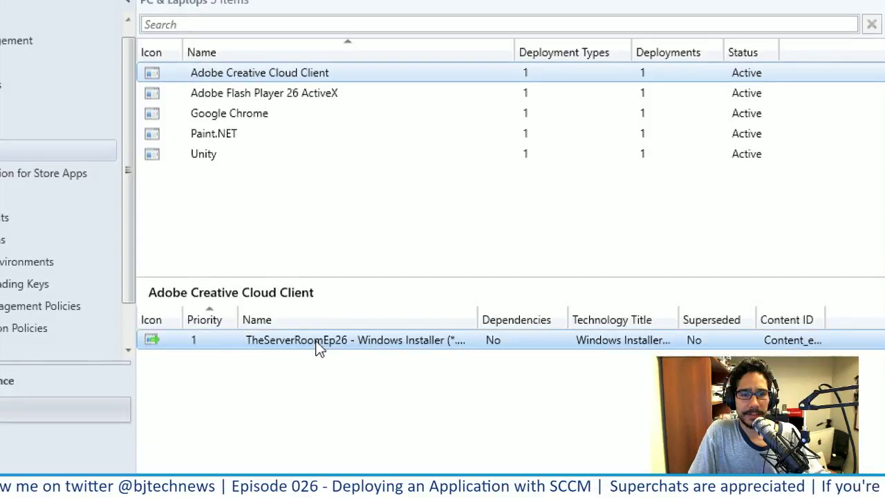
pyautogui.rightClick(316, 341)
pyautogui.click(380, 330)
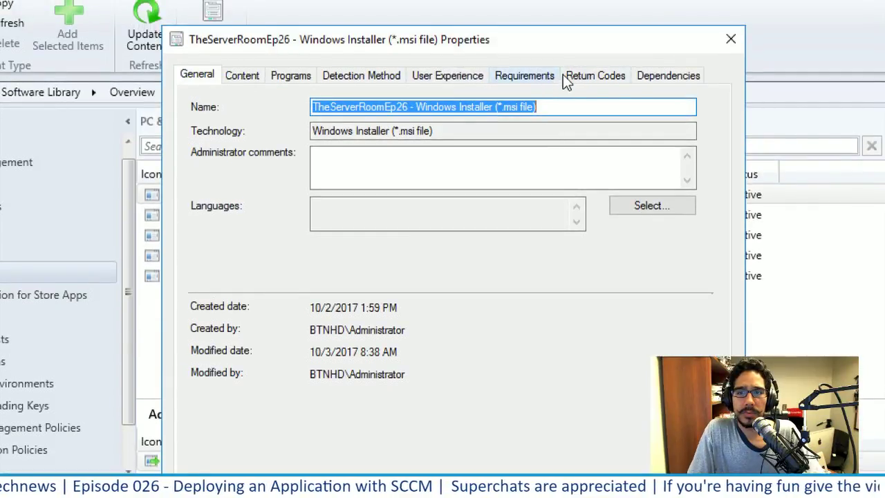
pyautogui.click(456, 78)
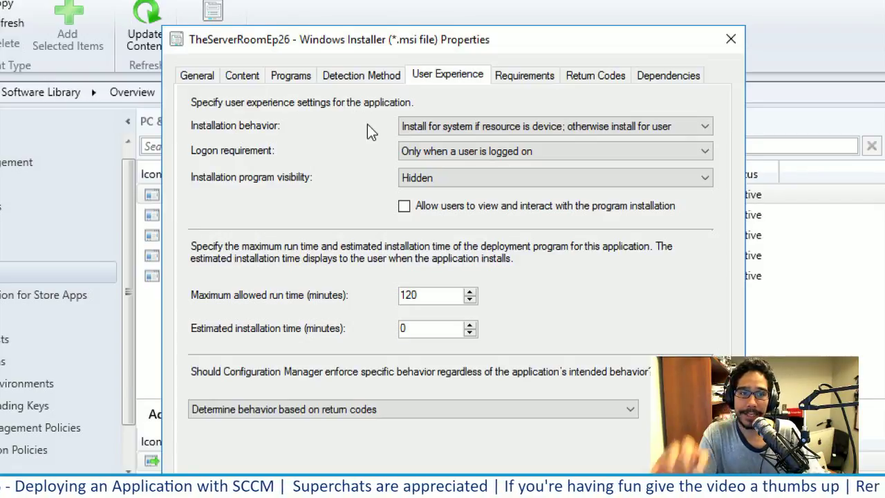
pyautogui.click(443, 130)
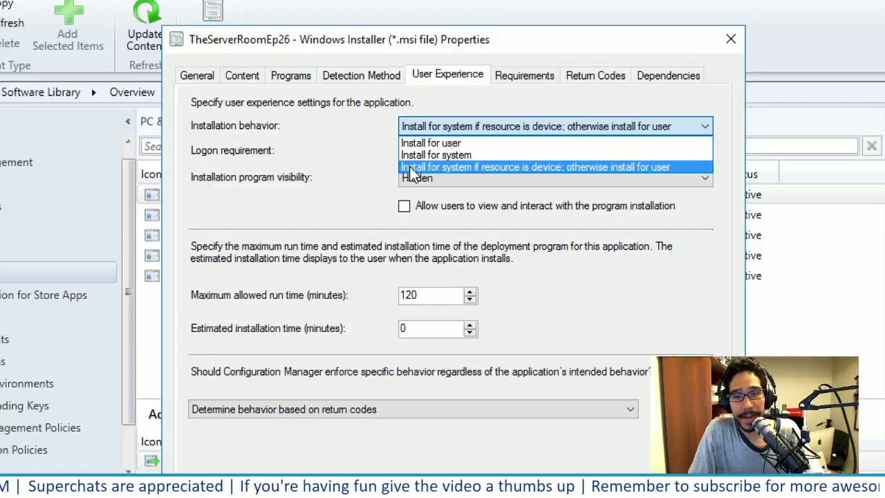
pyautogui.click(350, 152)
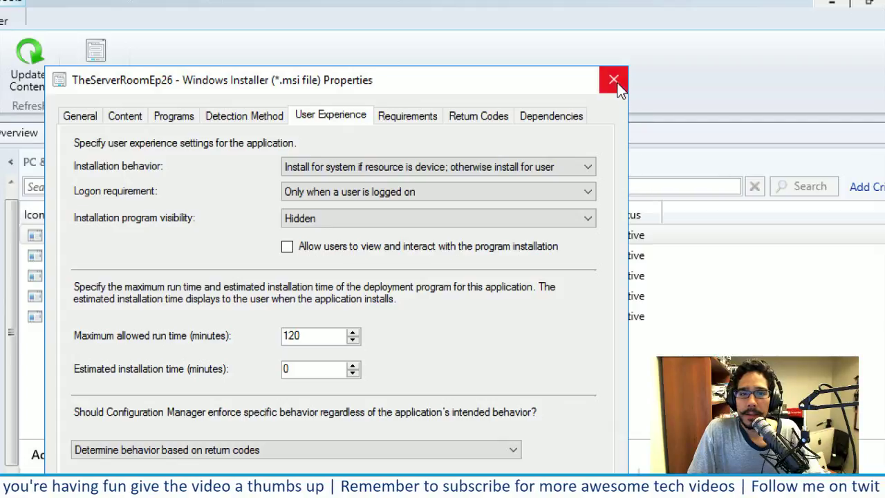
pyautogui.click(613, 62)
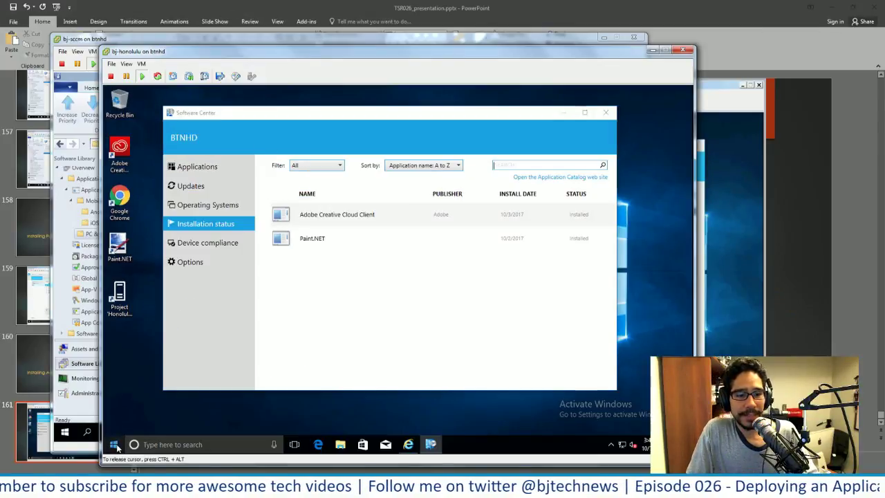
# Step: Search the bj-honolulu client for "unit" and open Unity's application details in Software Center
pyautogui.click(115, 444)
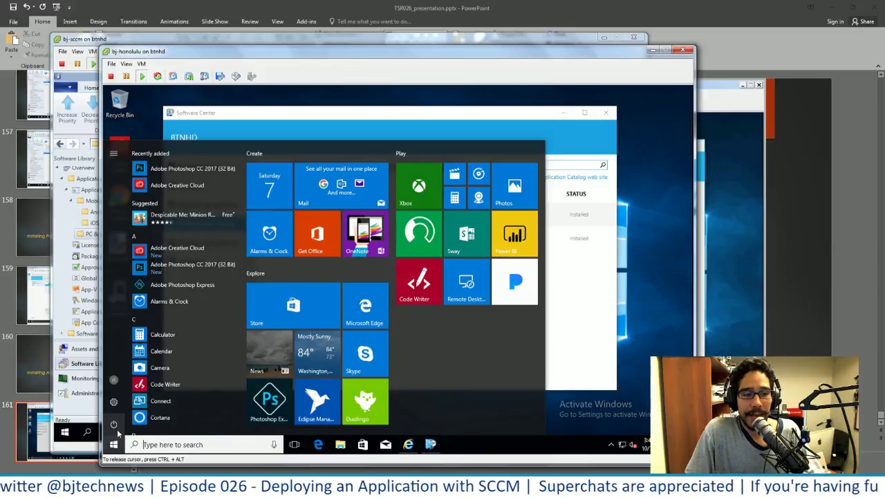
pyautogui.click(167, 444)
pyautogui.write('u')
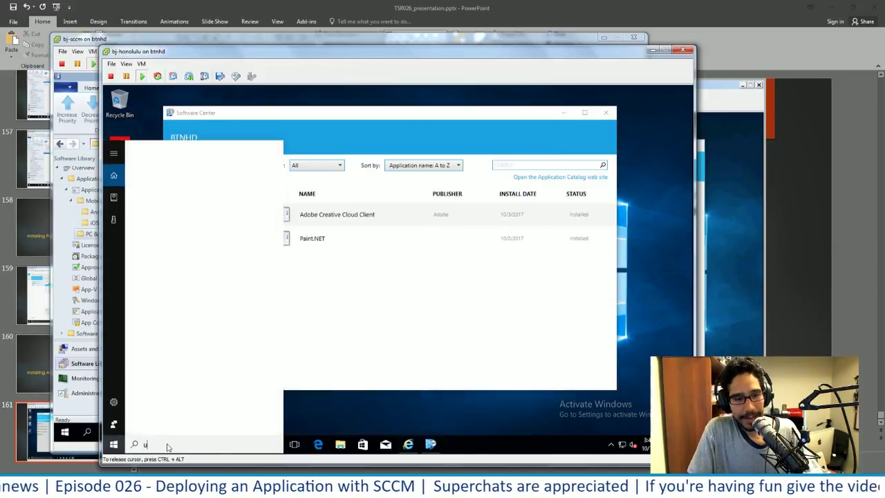
pyautogui.write('nit')
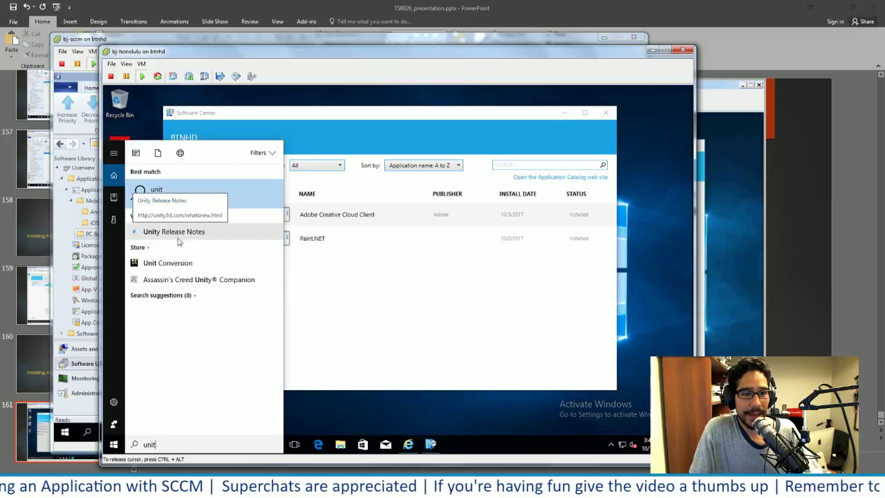
pyautogui.click(438, 342)
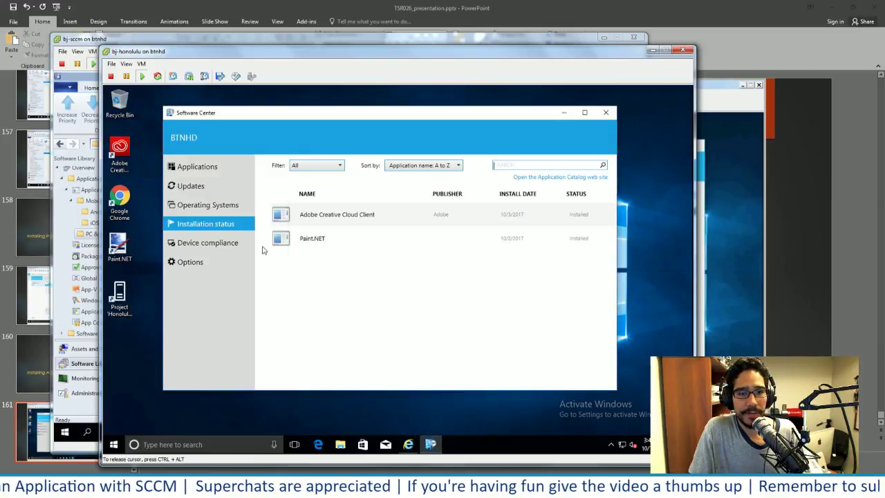
pyautogui.click(200, 167)
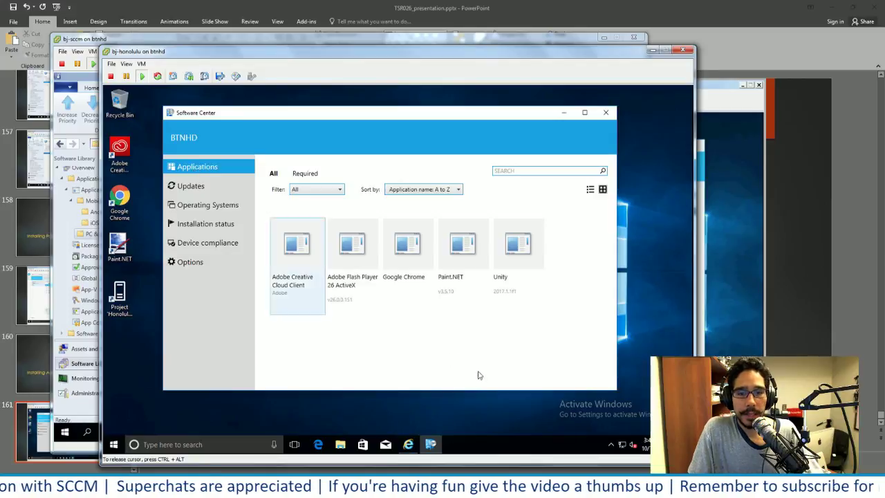
pyautogui.click(514, 253)
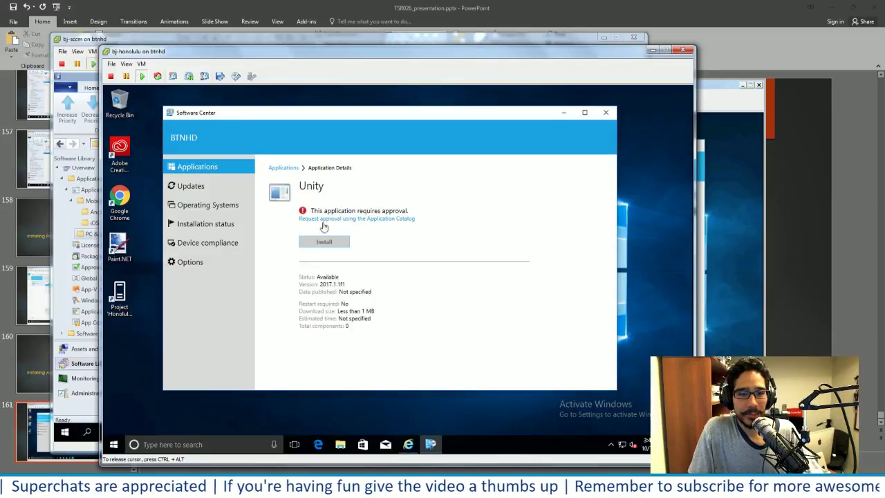
# Step: Switch to Configuration Manager, review the user experience settings of Unity's deployment type, and close its properties without changes
pyautogui.click(243, 42)
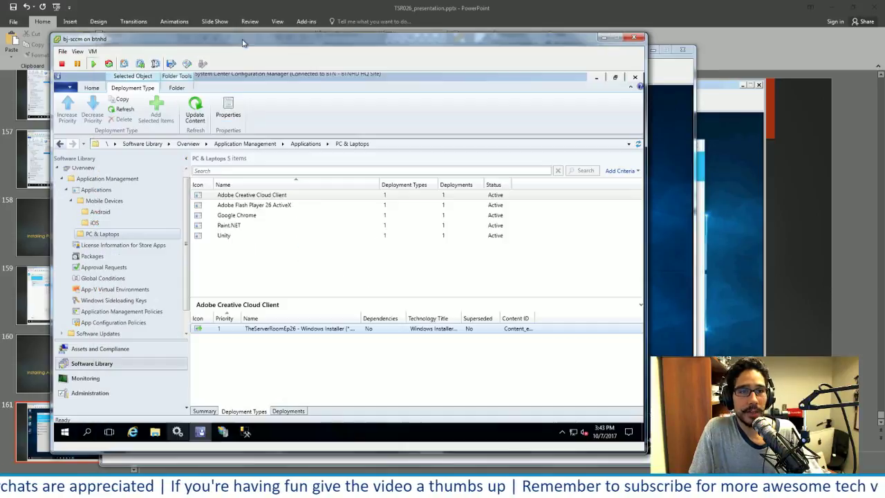
pyautogui.click(227, 237)
pyautogui.rightClick(227, 237)
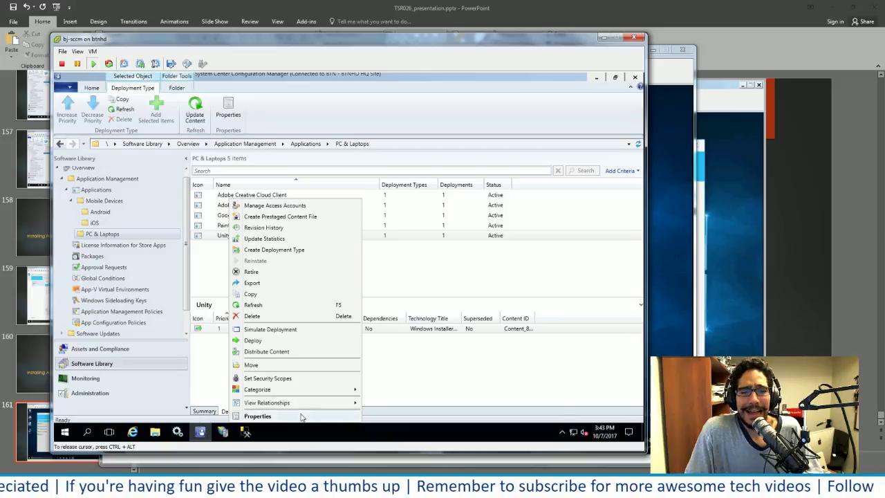
pyautogui.click(436, 357)
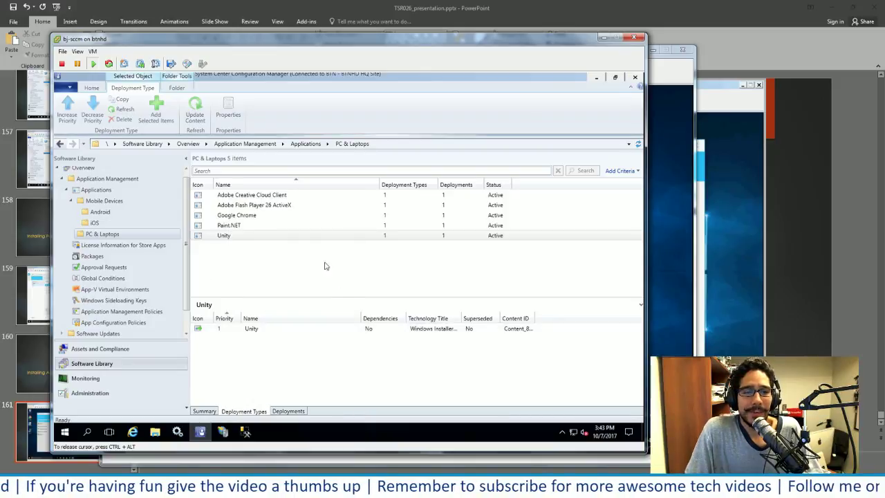
pyautogui.click(249, 237)
pyautogui.click(268, 330)
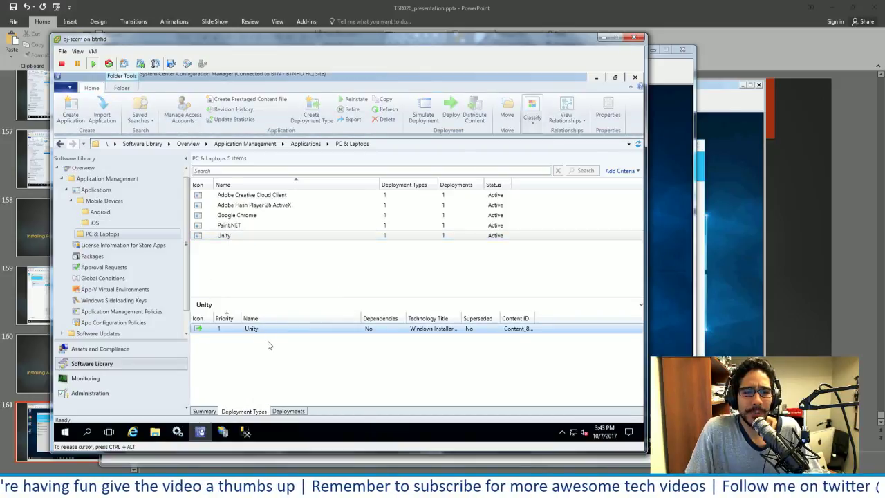
pyautogui.rightClick(270, 331)
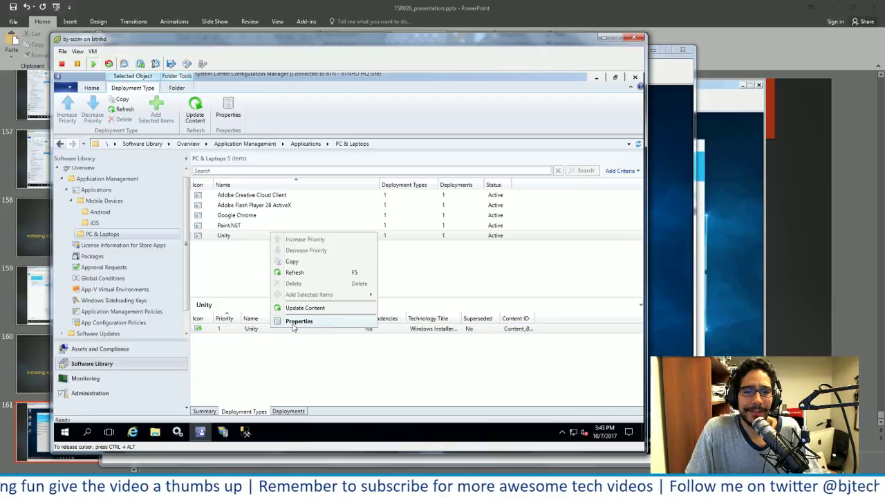
pyautogui.click(294, 322)
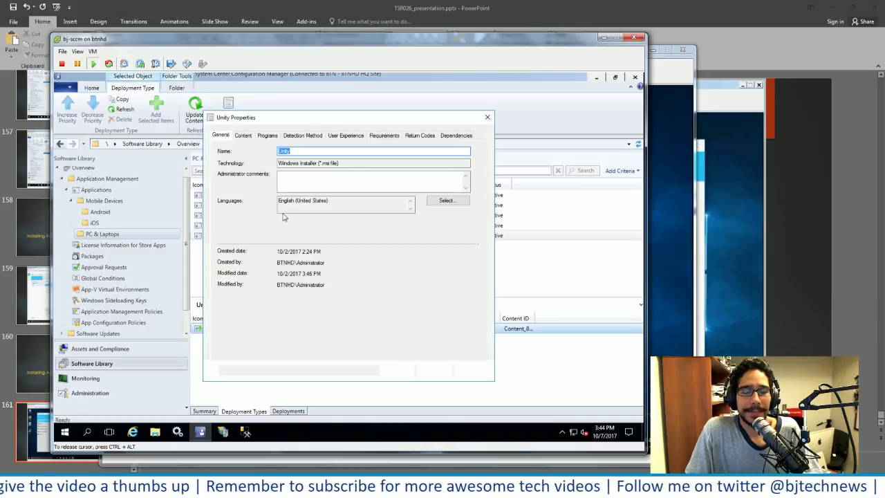
pyautogui.click(343, 136)
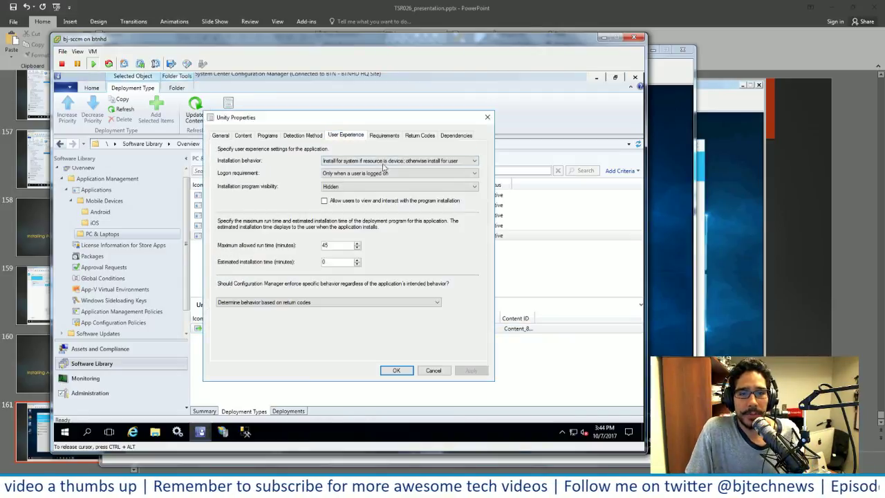
pyautogui.click(431, 370)
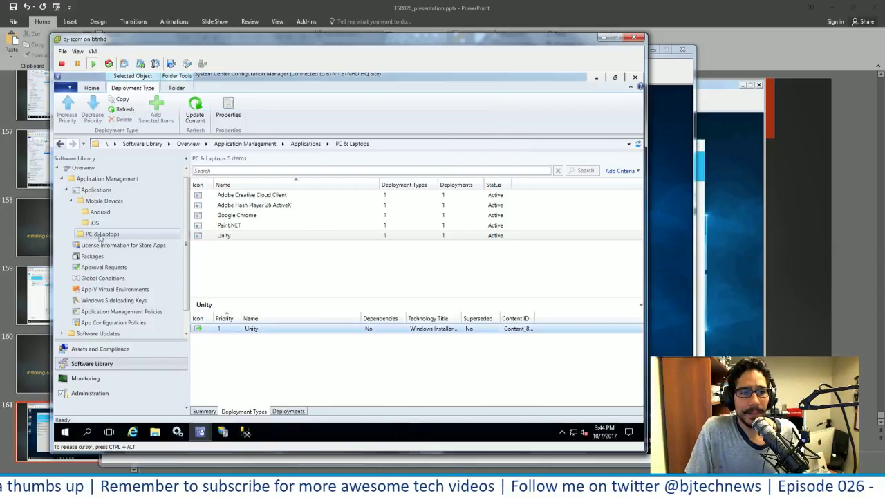
# Step: View the approval requests in Configuration Manager and the Application Catalog in the client's Internet Explorer
pyautogui.click(116, 268)
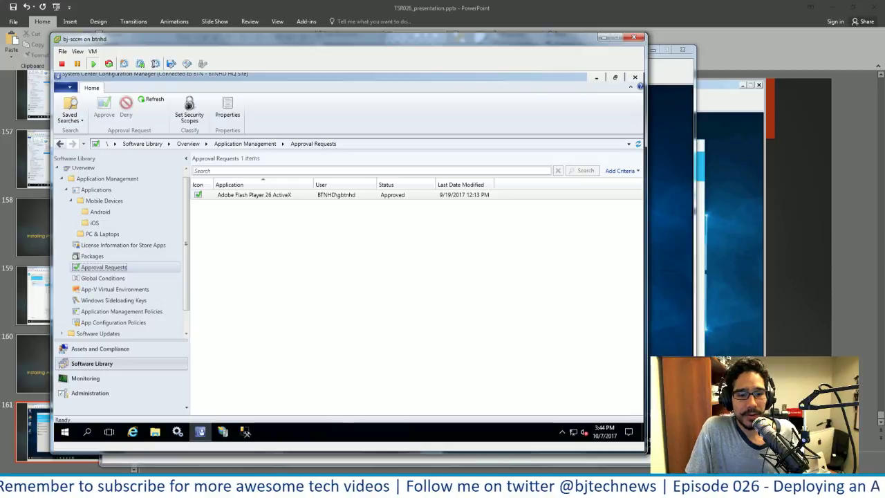
pyautogui.click(287, 484)
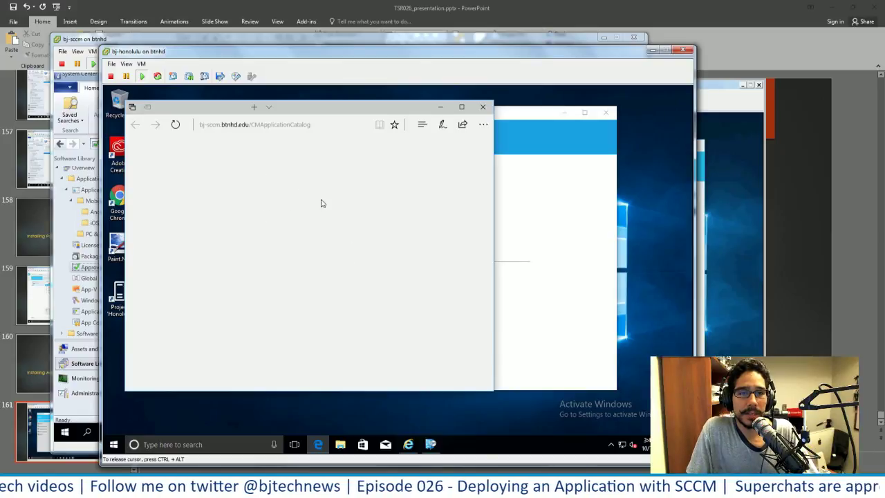
pyautogui.click(483, 109)
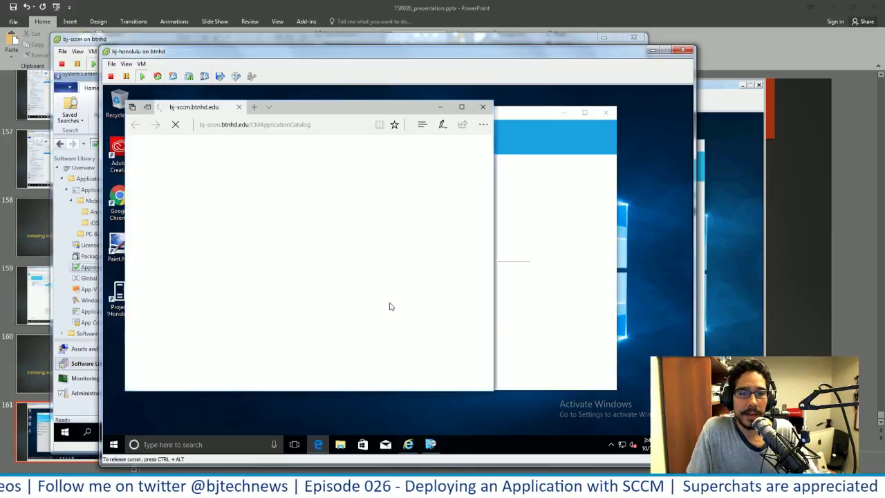
pyautogui.click(407, 444)
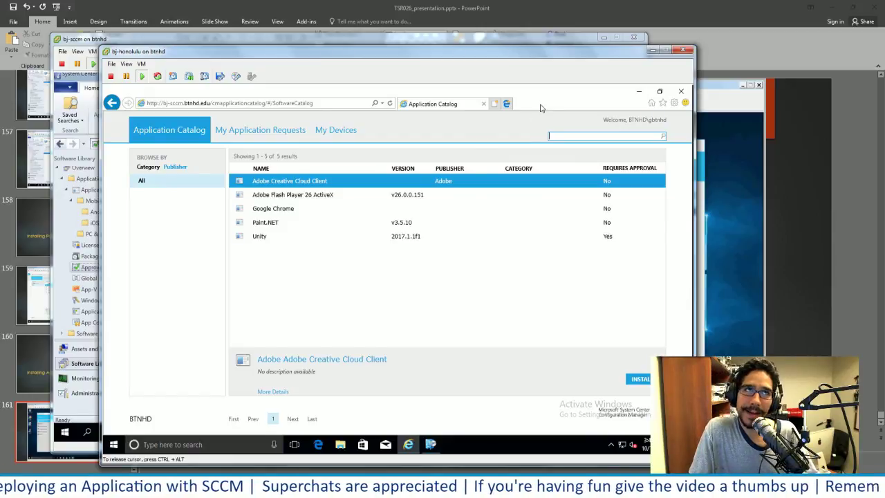
# Step: Return to PC & Laptops in Configuration Manager and review the Unity application's general, deployment type, reference and catalog properties
pyautogui.click(79, 449)
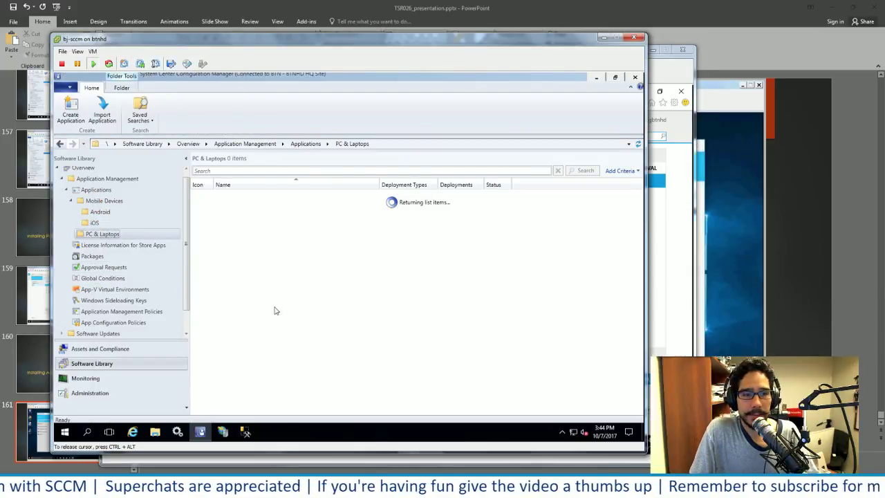
pyautogui.click(224, 236)
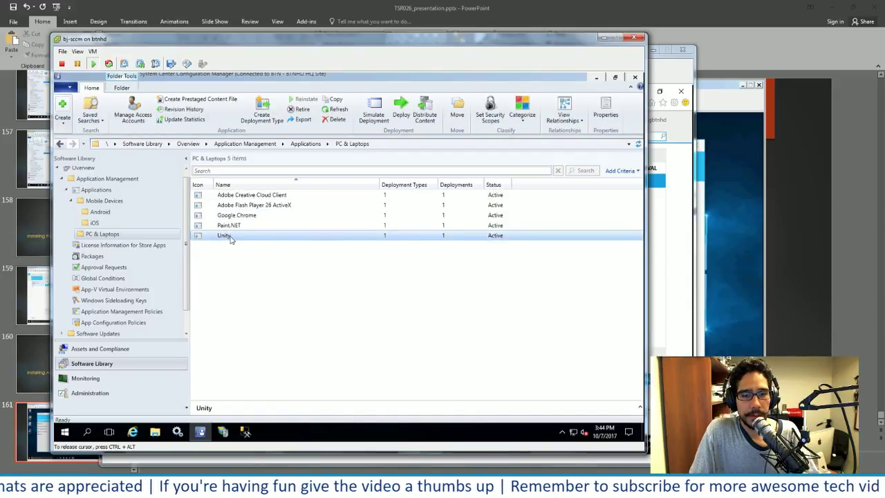
pyautogui.click(640, 408)
pyautogui.click(243, 411)
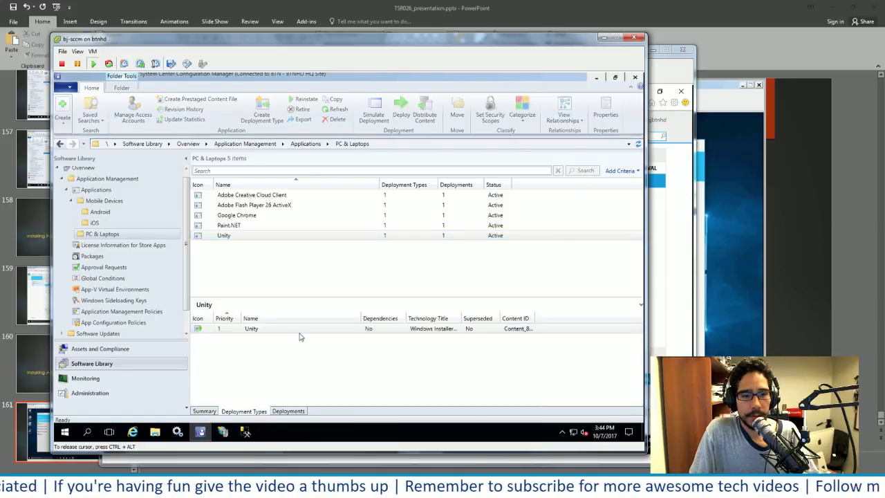
pyautogui.rightClick(228, 236)
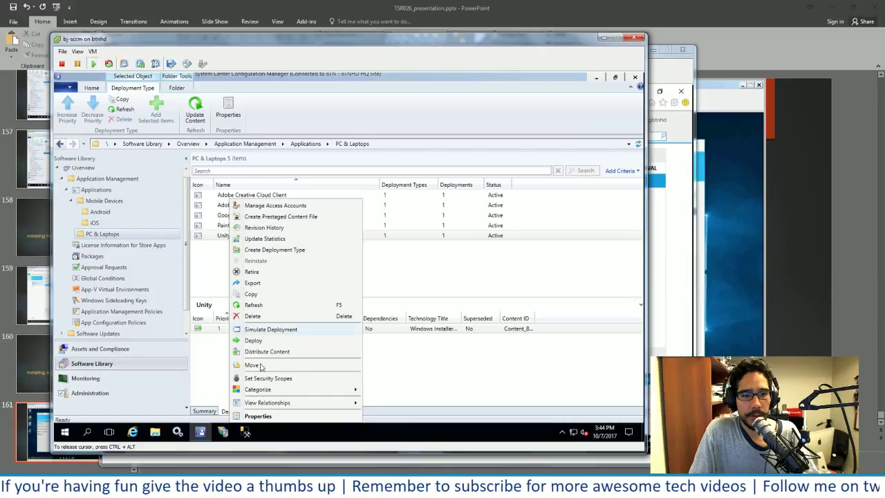
pyautogui.click(260, 416)
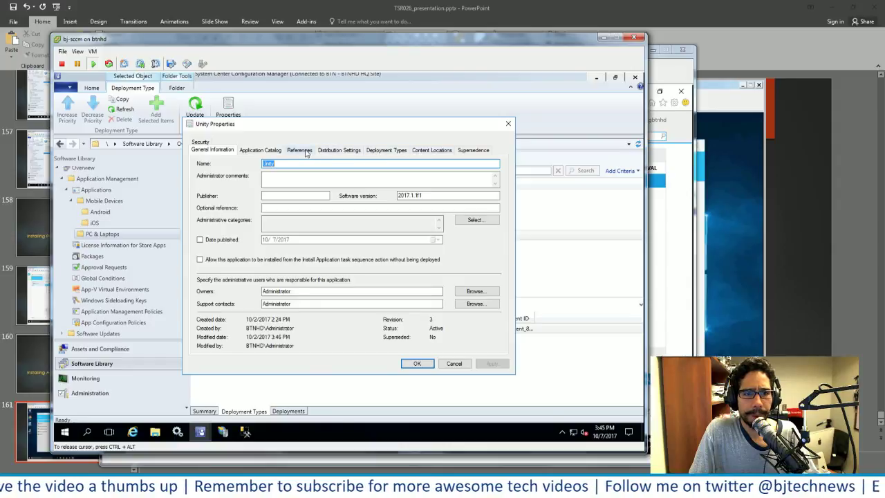
pyautogui.click(383, 150)
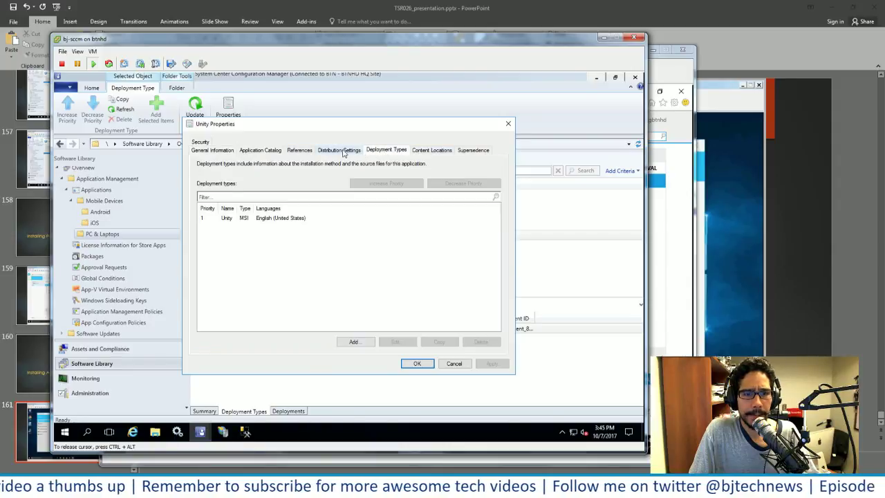
pyautogui.click(291, 152)
pyautogui.click(257, 150)
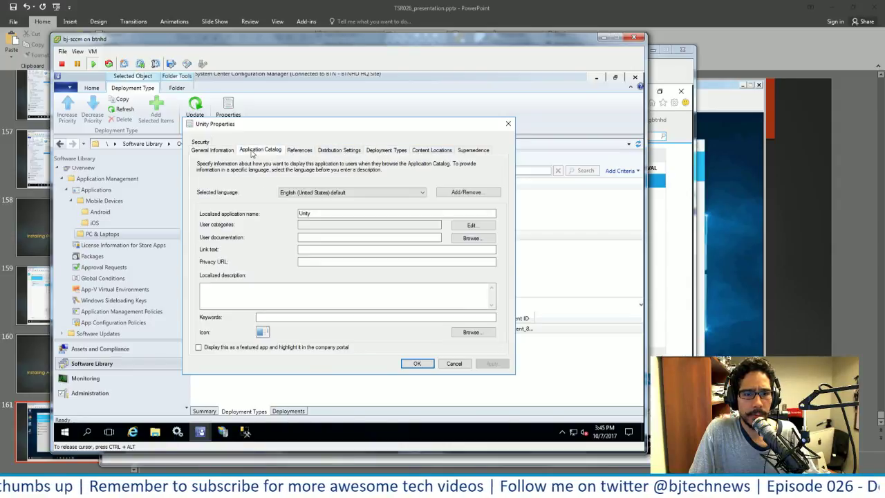
pyautogui.click(418, 364)
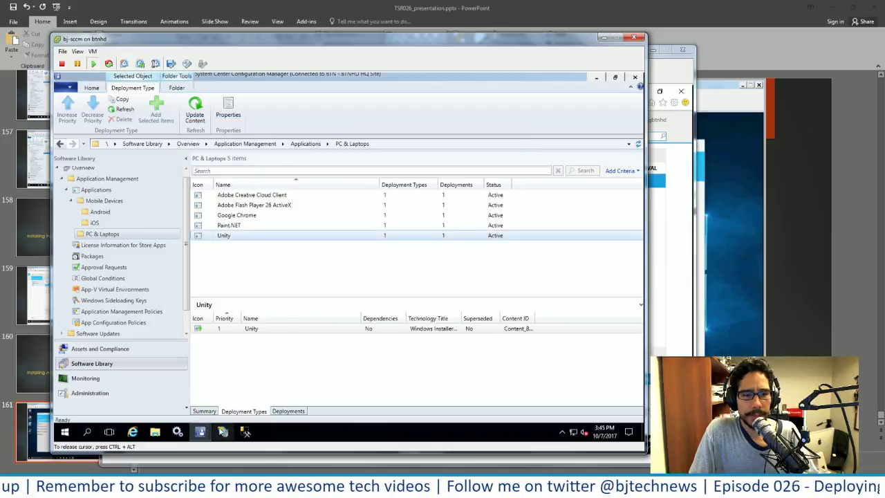
# Step: Open the properties of Unity's deployment type and view its requirements
pyautogui.rightClick(235, 329)
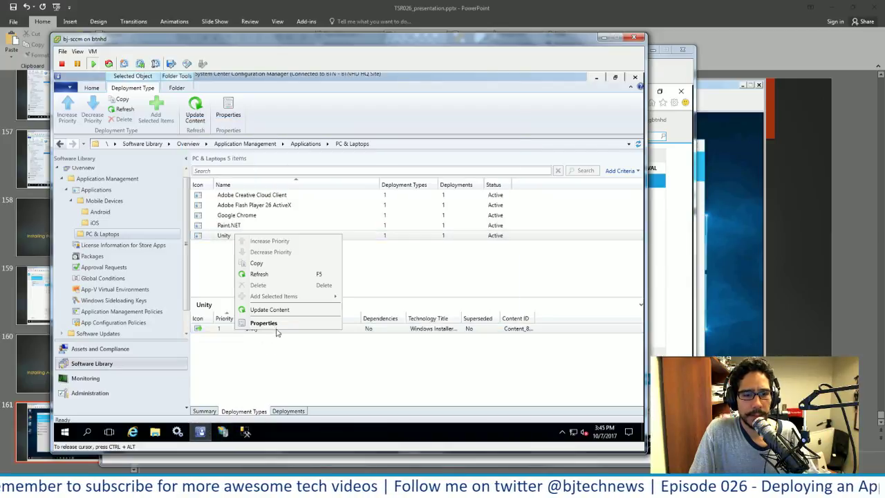
pyautogui.click(276, 326)
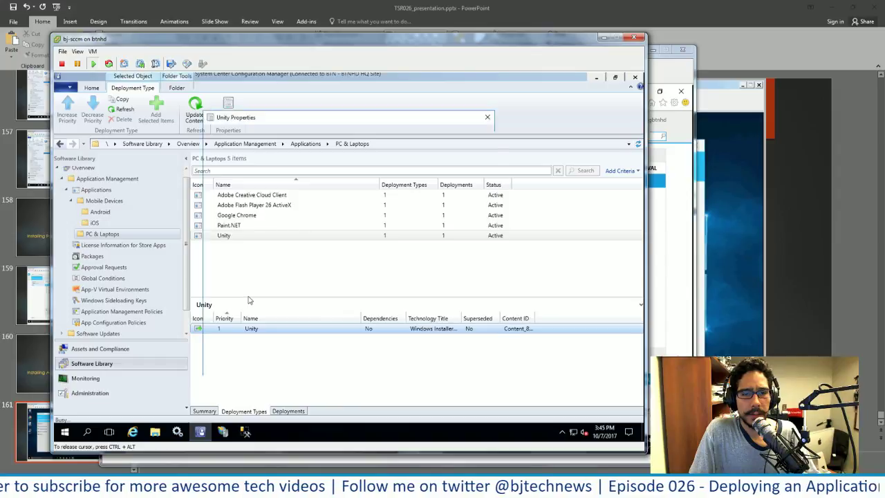
pyautogui.click(385, 136)
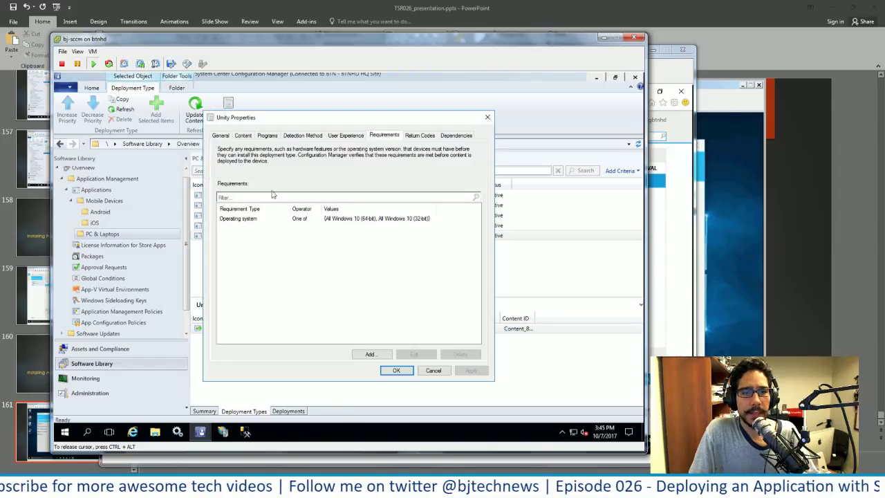
# Step: Begin a new requirement for Unity's deployment type and view the available requirement categories
pyautogui.click(372, 355)
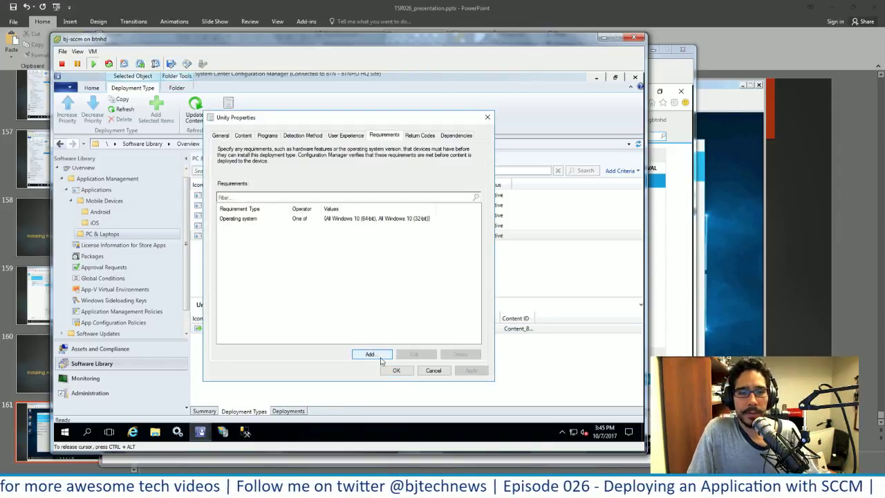
pyautogui.click(292, 165)
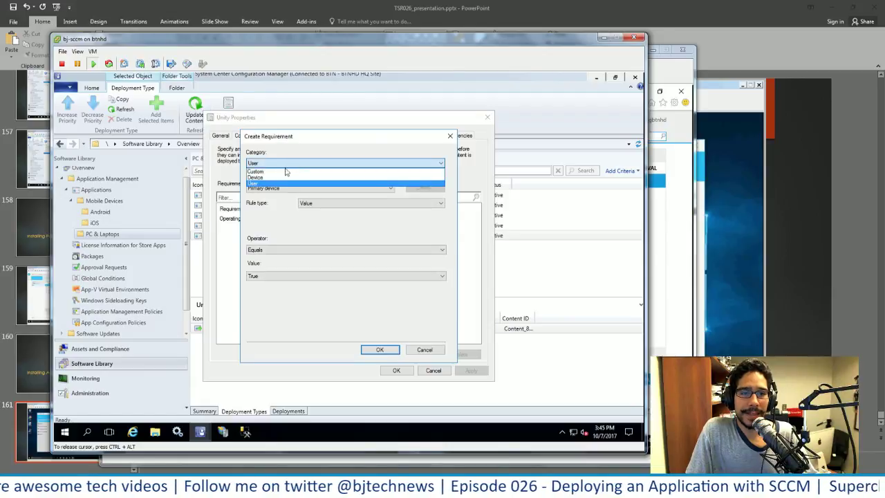
pyautogui.click(282, 174)
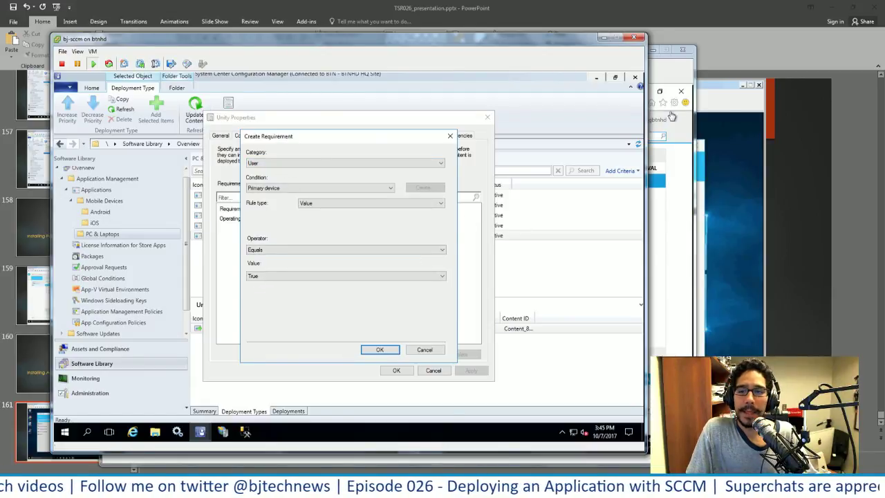
# Step: Switch to the client's Application Catalog and submit an approval request for Unity with the reason "give it to me NOW!!!!"
pyautogui.click(667, 78)
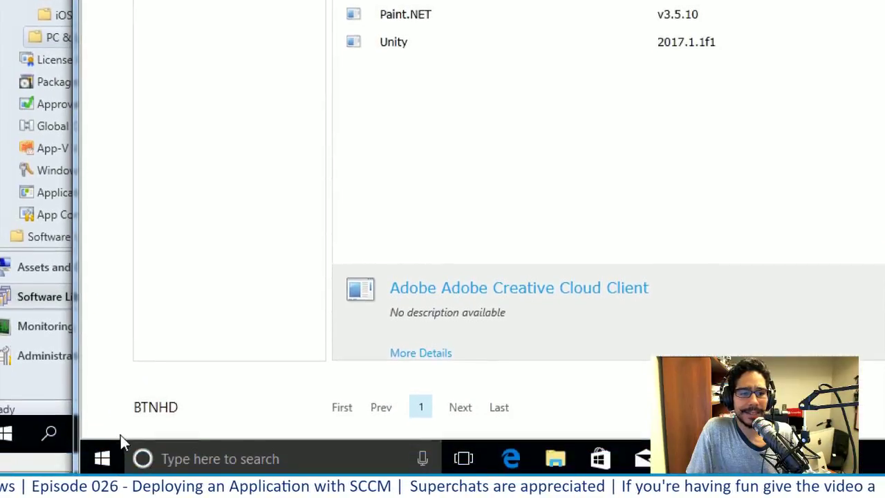
pyautogui.click(108, 442)
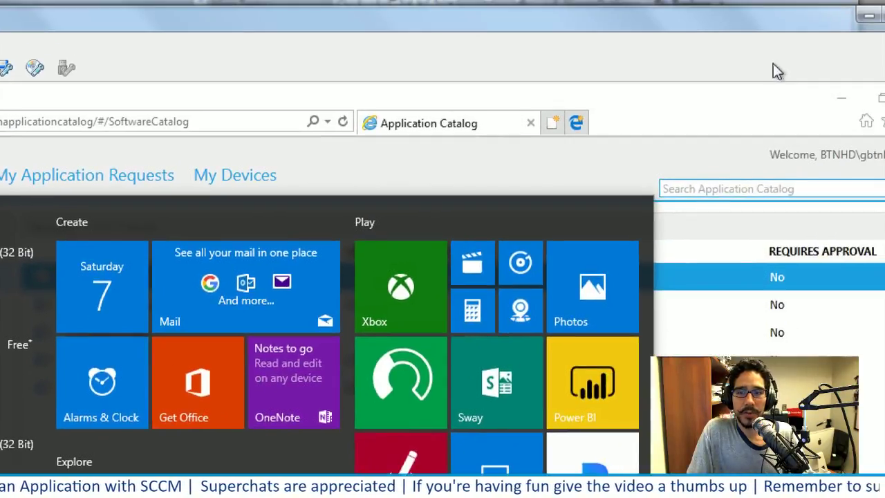
pyautogui.click(562, 175)
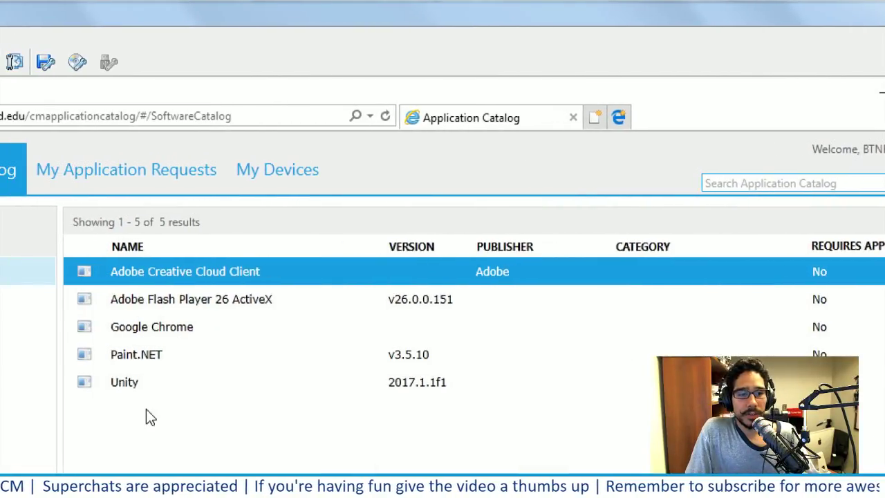
pyautogui.click(73, 383)
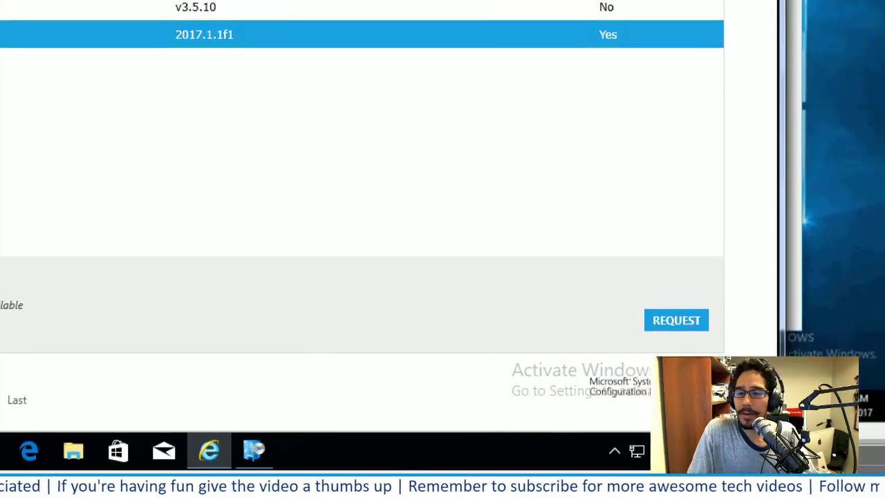
pyautogui.click(671, 321)
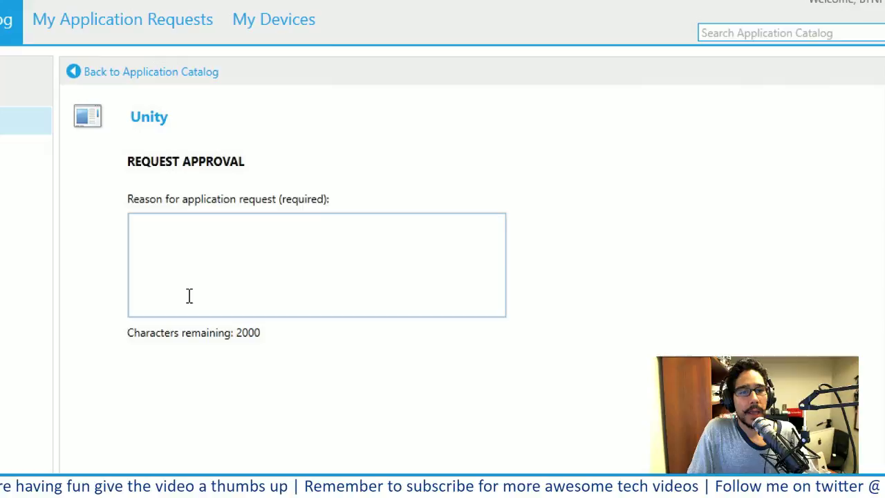
pyautogui.click(187, 266)
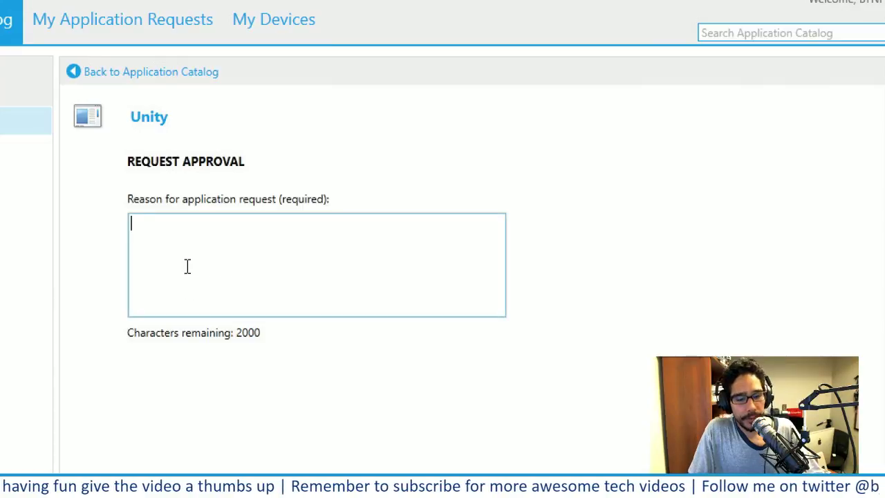
pyautogui.write('gi')
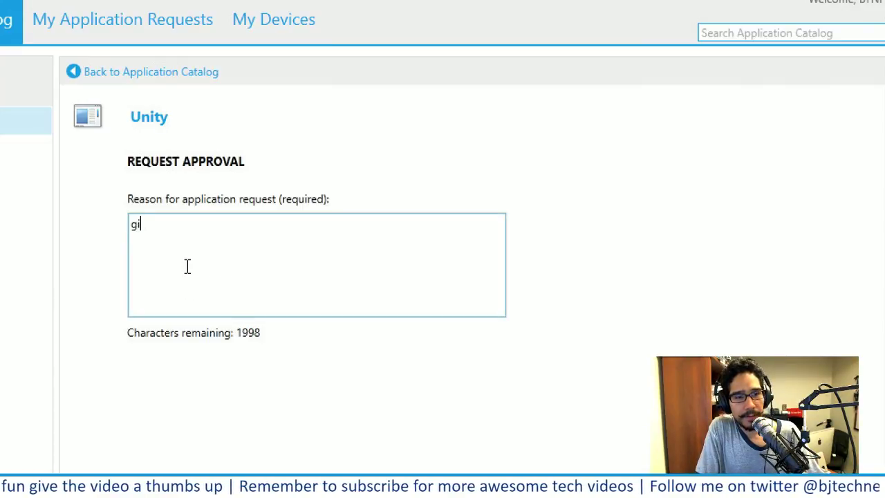
pyautogui.write('ve it to me NO')
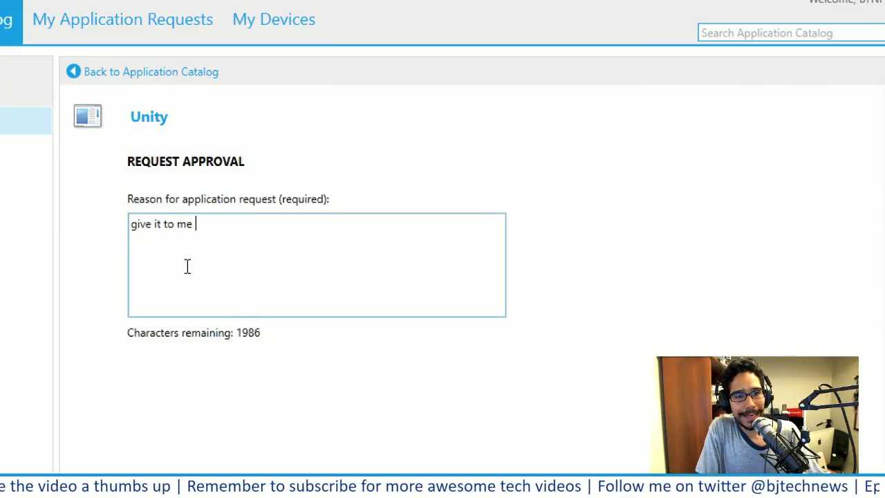
pyautogui.write('W!!!')
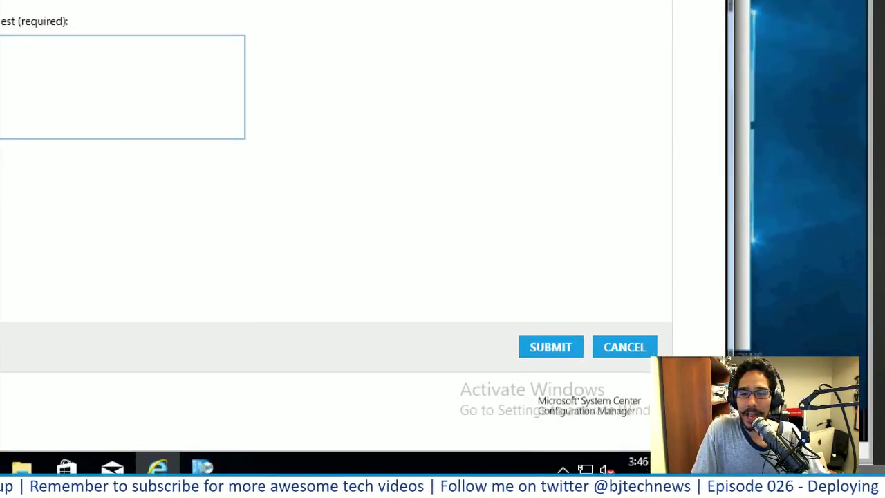
pyautogui.click(536, 351)
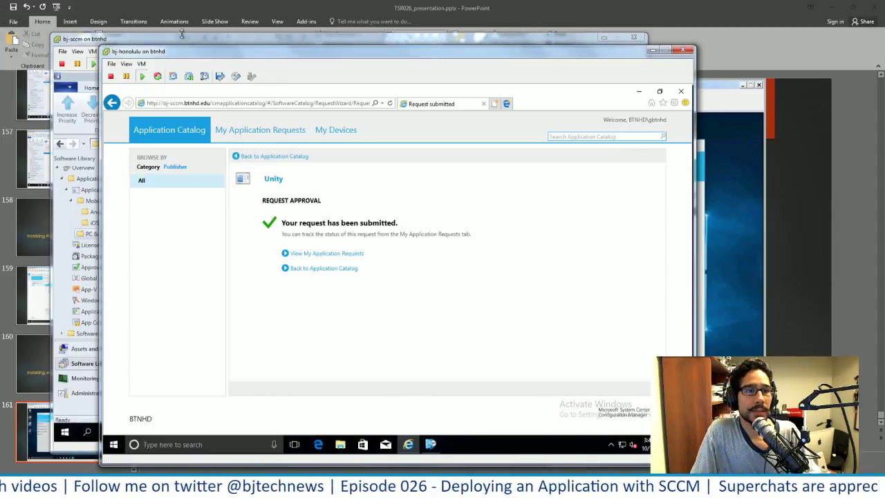
# Step: Return to Configuration Manager, discard the new requirement and close Unity's deployment type properties without changes
pyautogui.click(182, 35)
pyautogui.click(424, 349)
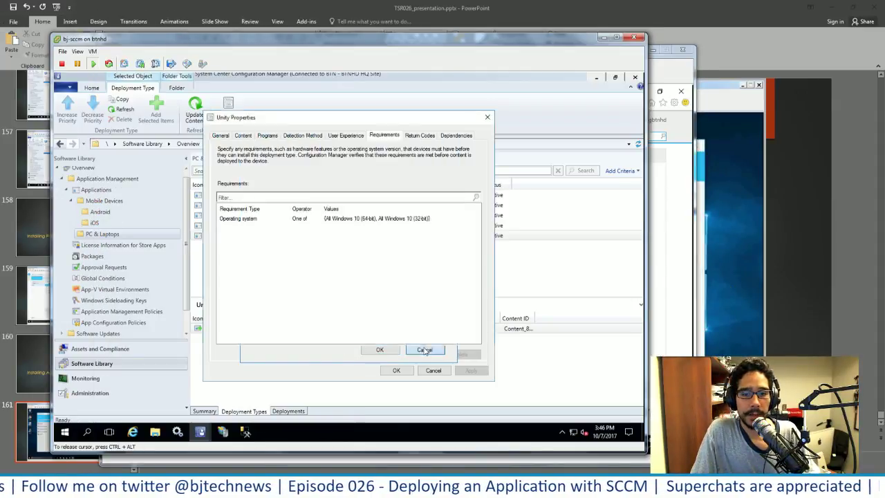
pyautogui.click(432, 370)
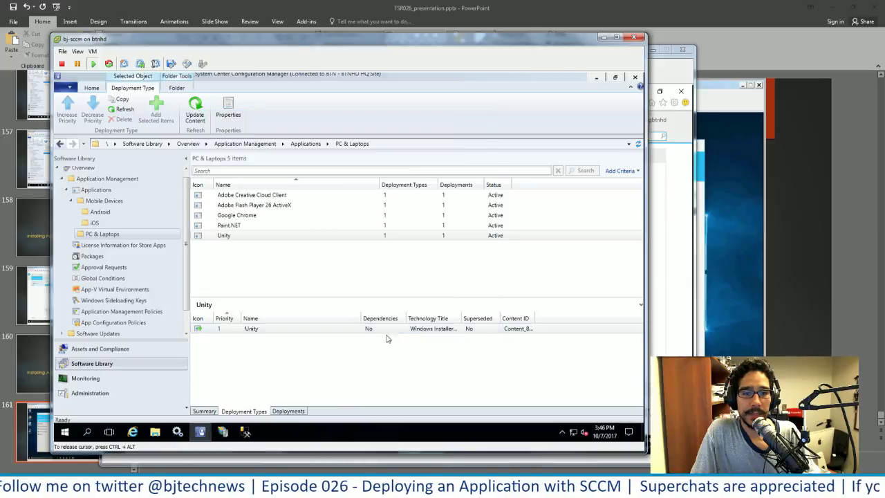
# Step: Open the Approval Requests list and review the history and comments of the Unity request
pyautogui.click(102, 269)
pyautogui.click(228, 205)
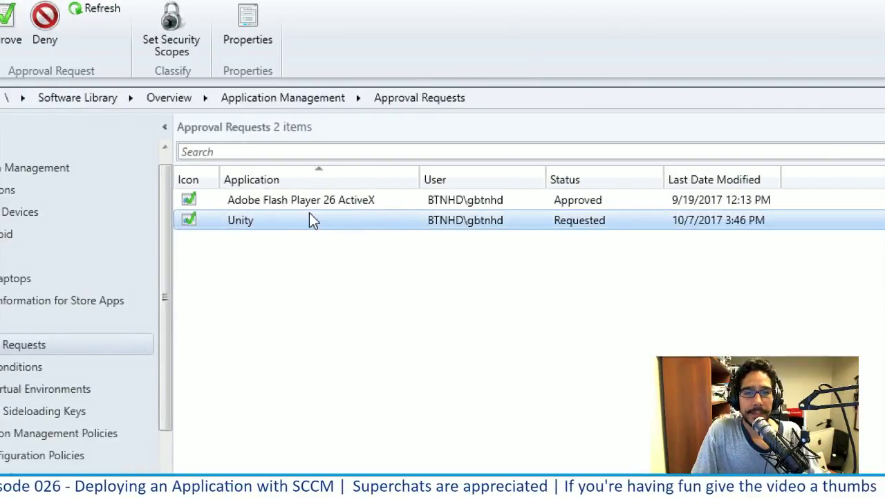
pyautogui.rightClick(364, 220)
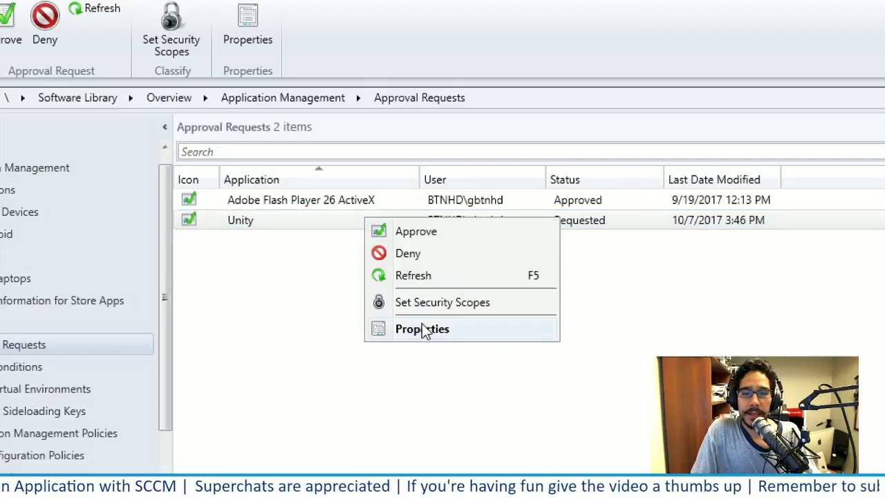
pyautogui.click(302, 288)
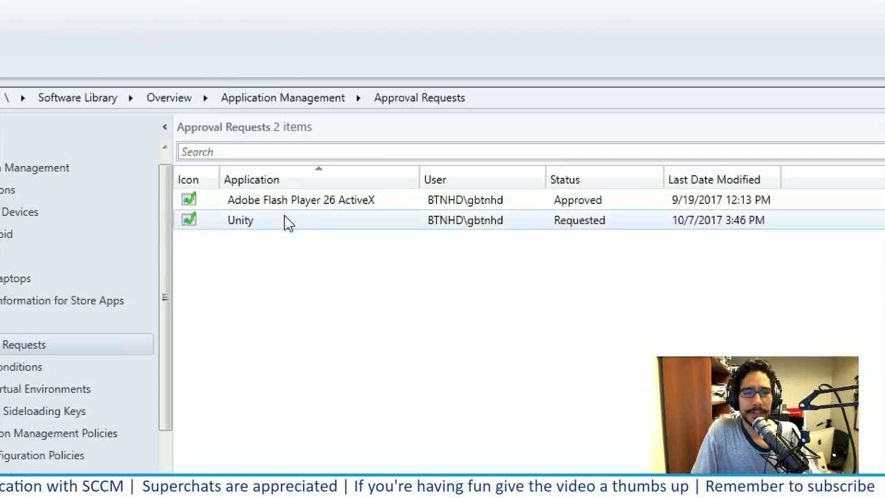
pyautogui.click(255, 228)
pyautogui.doubleClick(253, 220)
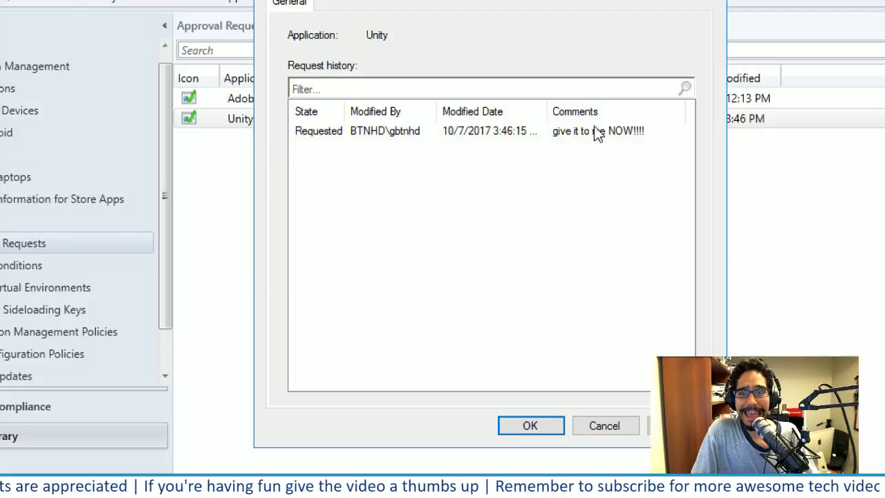
pyautogui.click(583, 422)
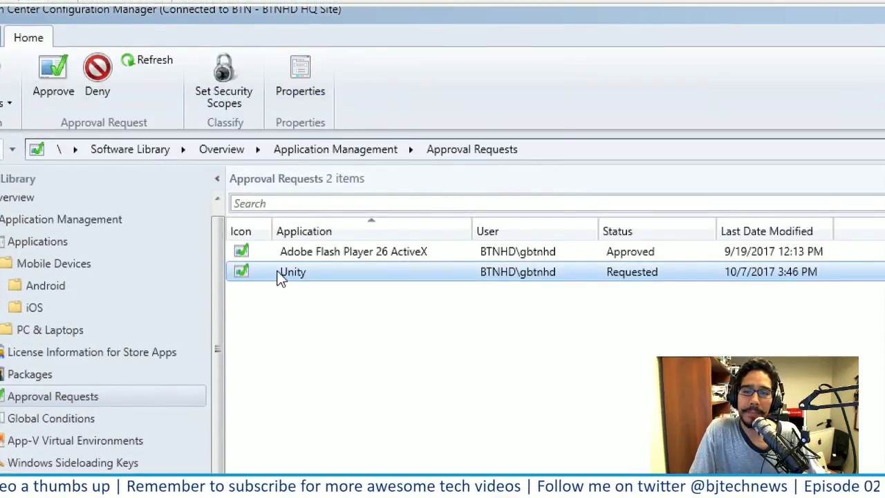
# Step: Approve the Unity request with the approver's comment "sure thing!"
pyautogui.rightClick(304, 274)
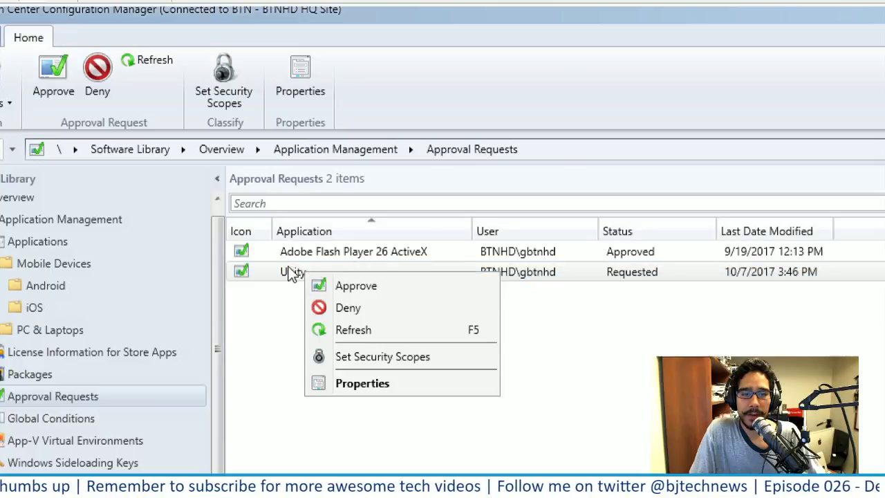
pyautogui.click(373, 286)
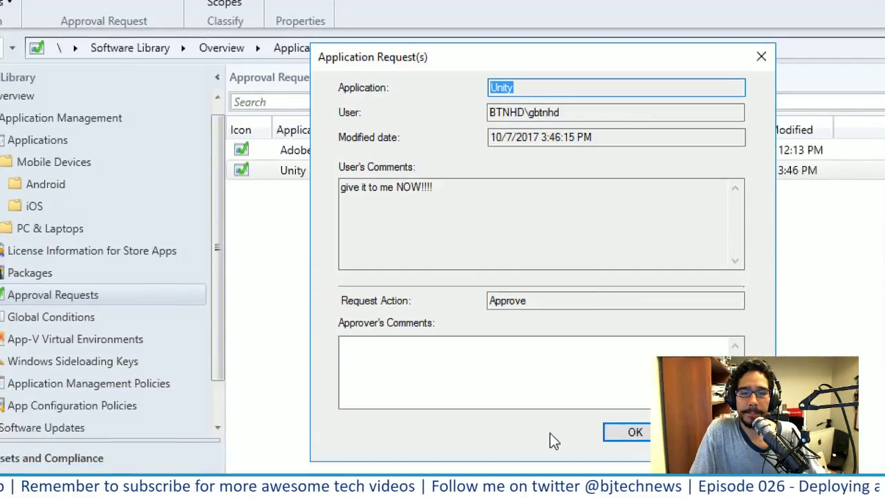
pyautogui.click(514, 452)
pyautogui.write('sur')
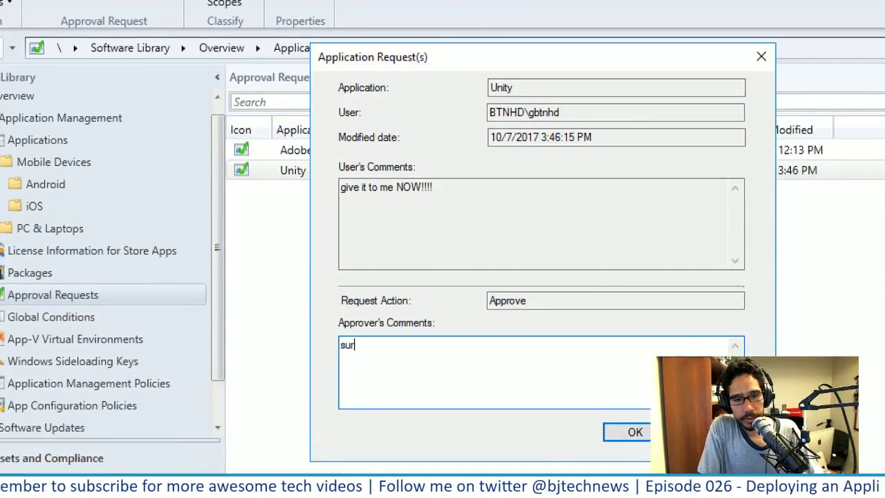
pyautogui.write('e thing!')
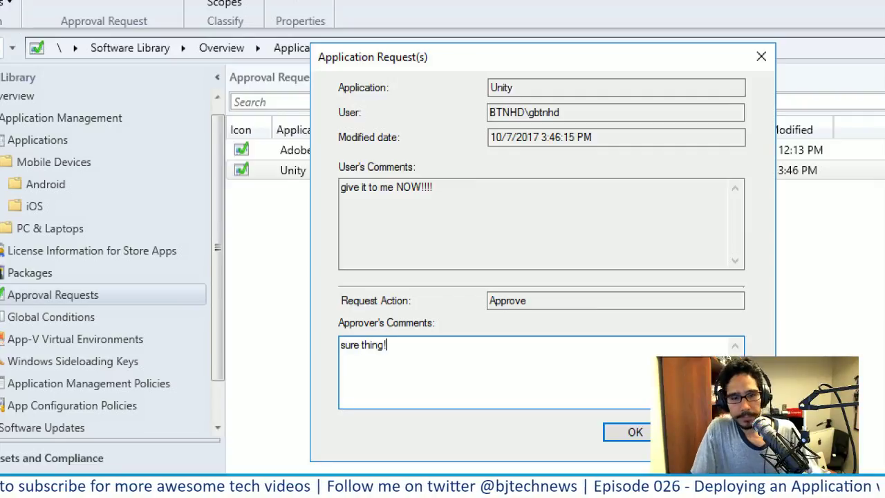
pyautogui.click(635, 430)
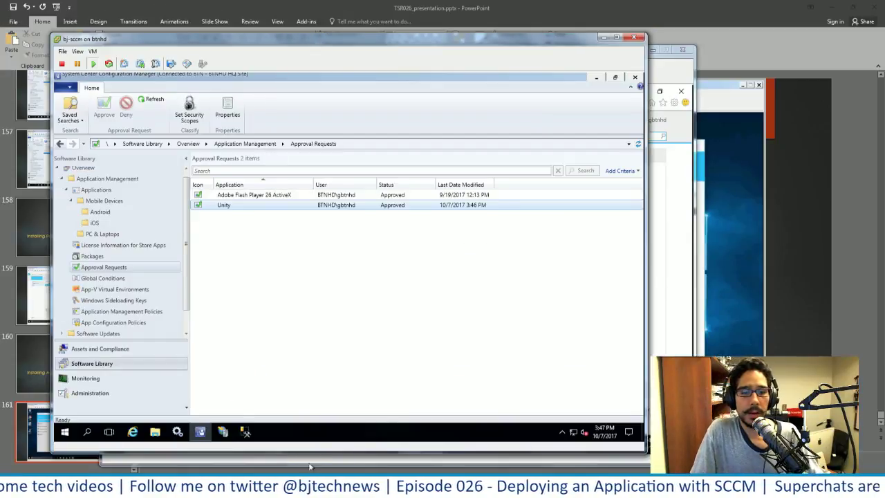
# Step: On the client, check the Unity request under My Application Requests and start installing Unity from the Application Catalog
pyautogui.click(309, 459)
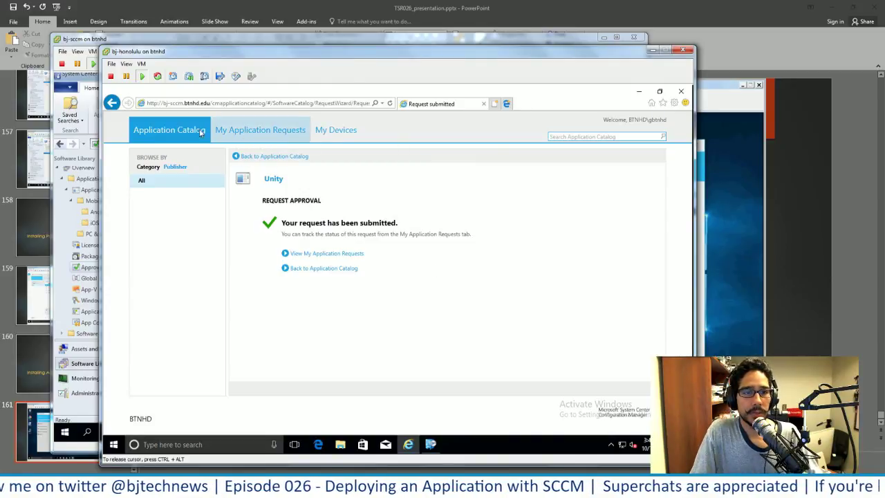
pyautogui.click(319, 255)
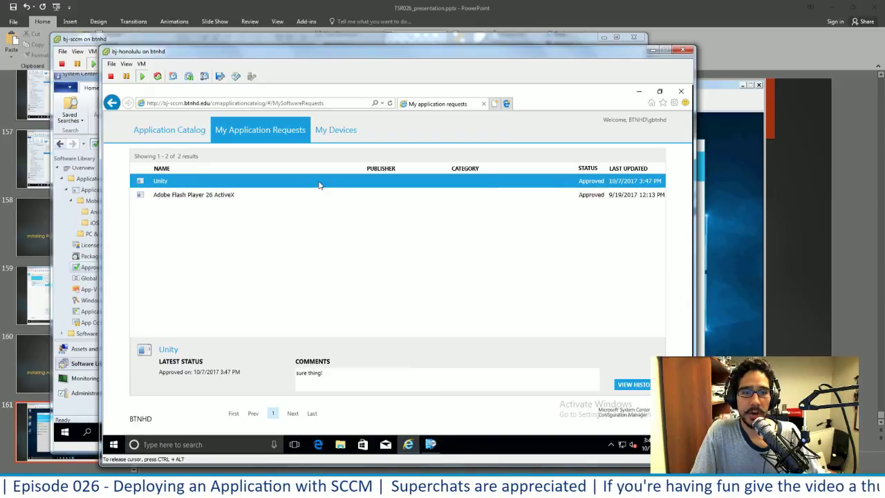
pyautogui.click(178, 130)
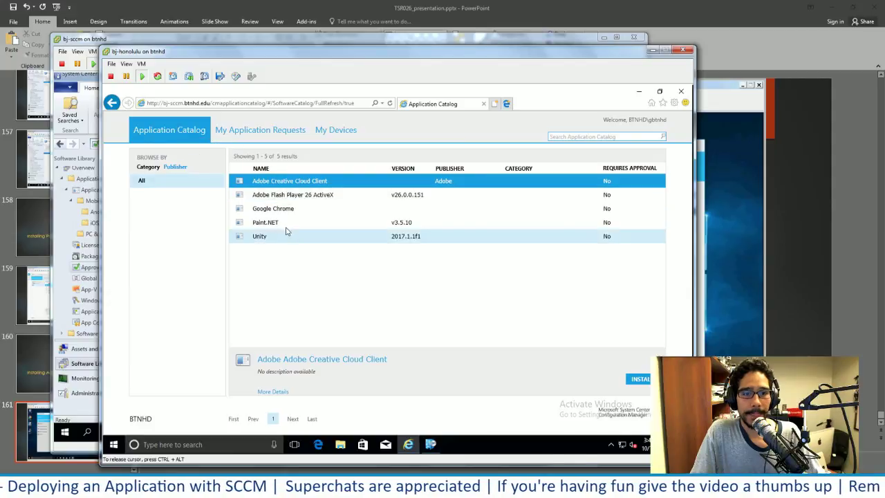
pyautogui.click(283, 235)
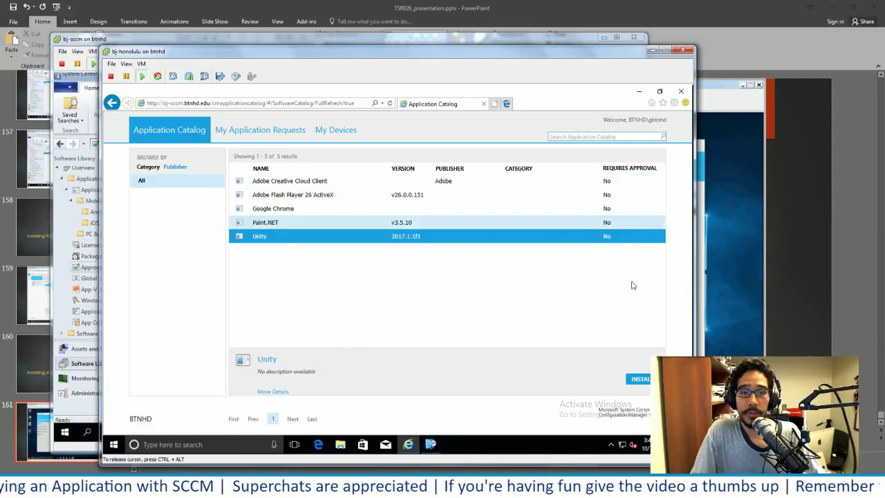
pyautogui.click(641, 379)
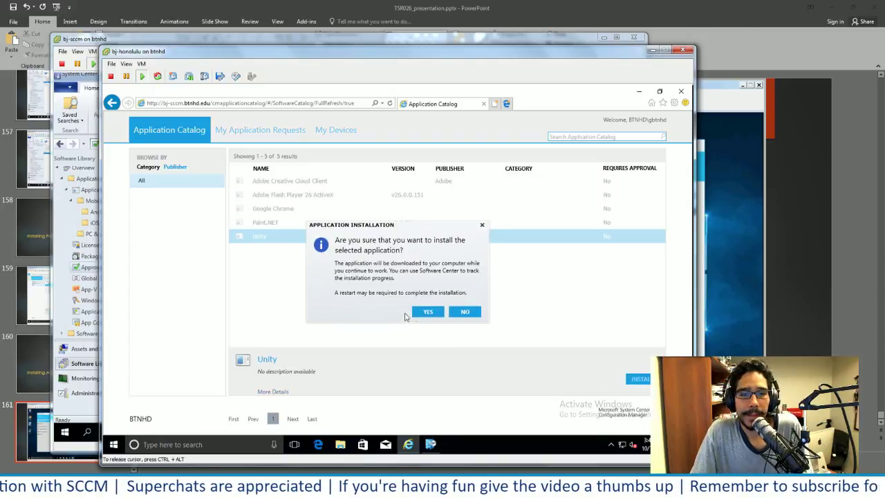
pyautogui.click(428, 311)
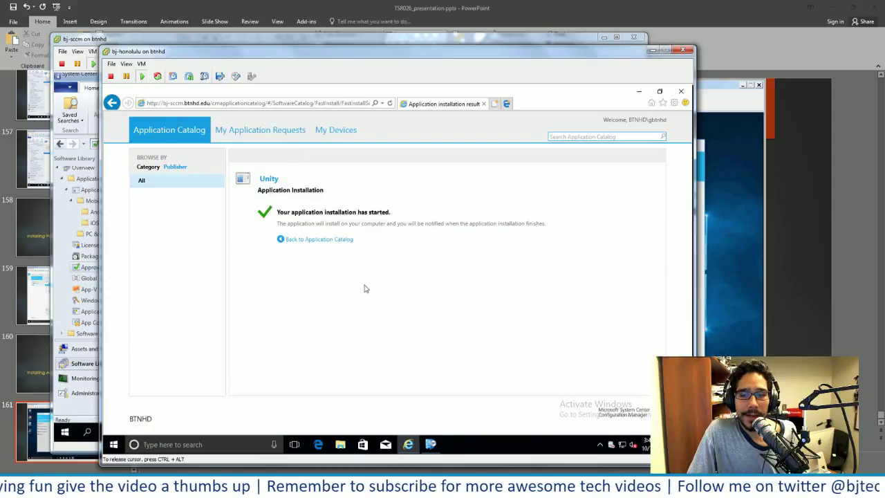
# Step: View Unity's installation progress in the client's Software Center, and open the Deployments list in Configuration Manager's Monitoring workspace
pyautogui.click(640, 94)
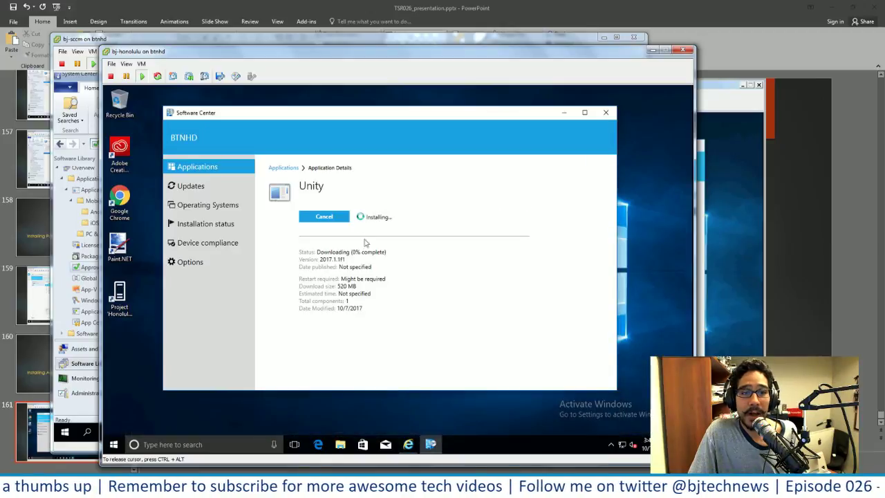
pyautogui.moveTo(298, 52); pyautogui.dragTo(397, 48)
pyautogui.click(179, 40)
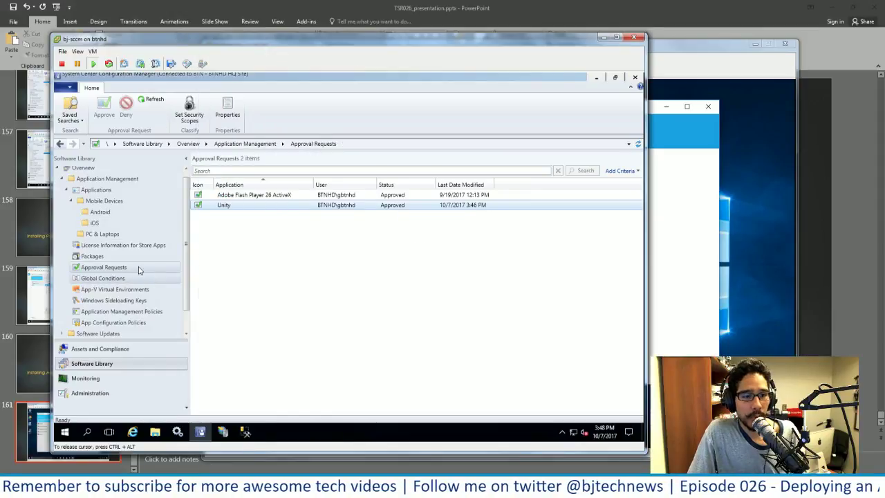
pyautogui.click(85, 378)
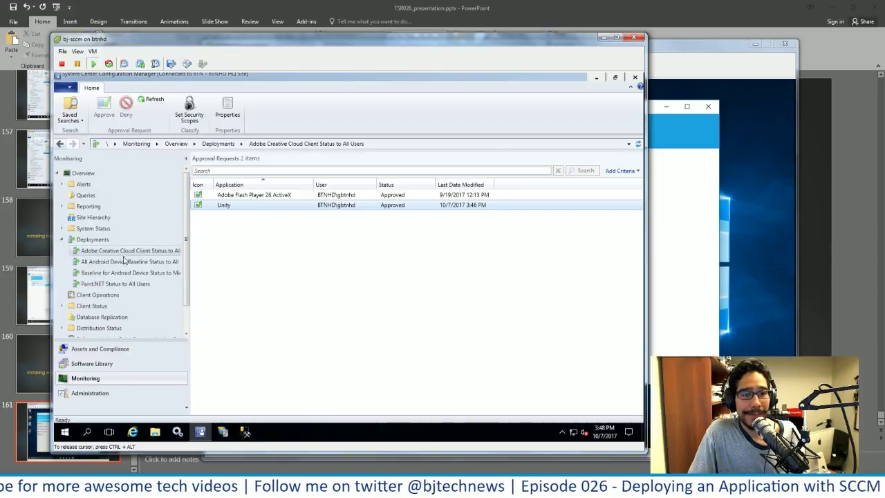
pyautogui.click(97, 240)
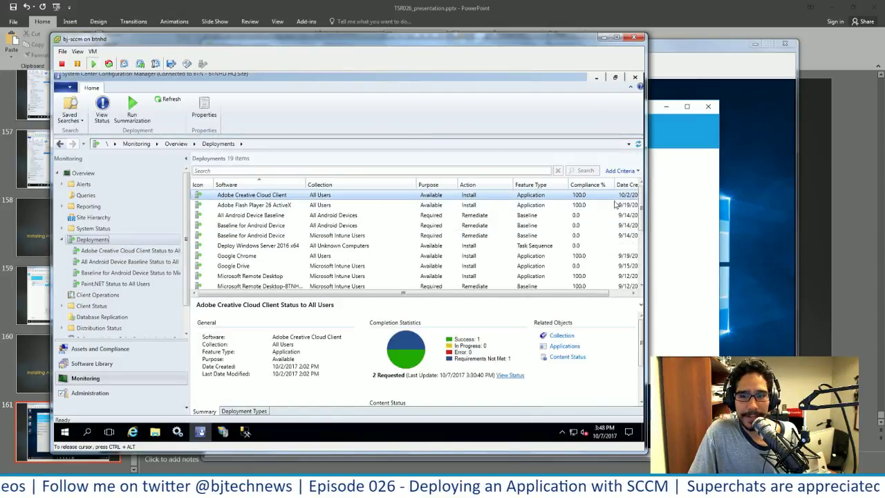
# Step: Sort the Deployments list by date created with the newest deployments first
pyautogui.hscroll(1, 616, 191)
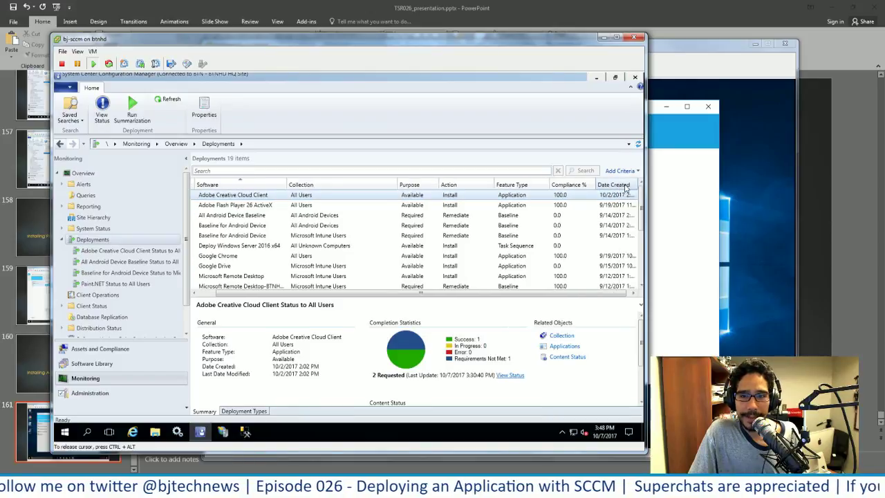
pyautogui.click(613, 184)
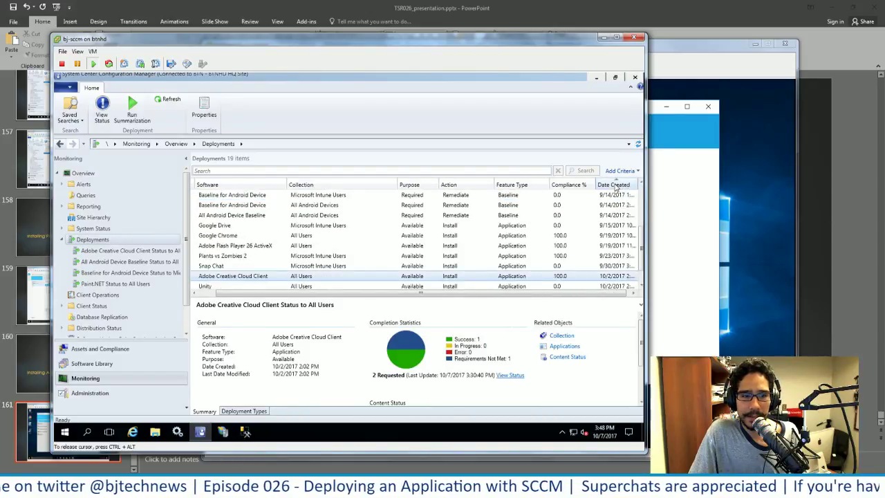
pyautogui.scroll(3, 614, 229)
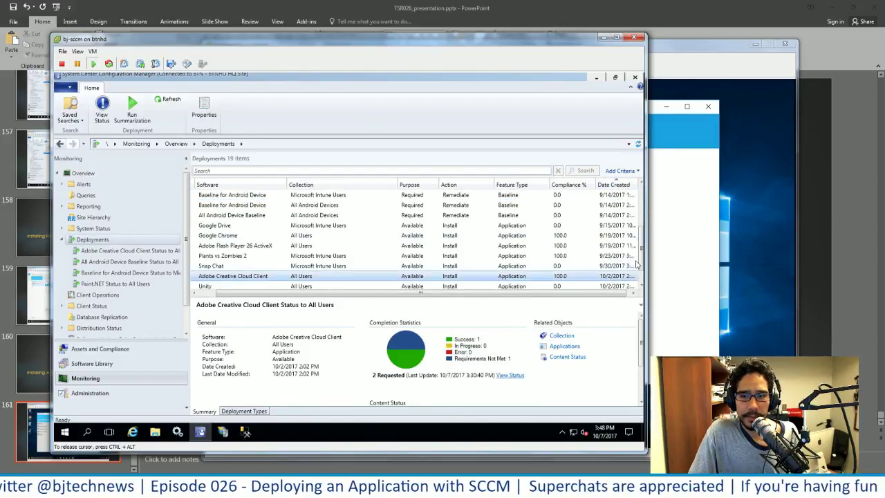
pyautogui.click(616, 185)
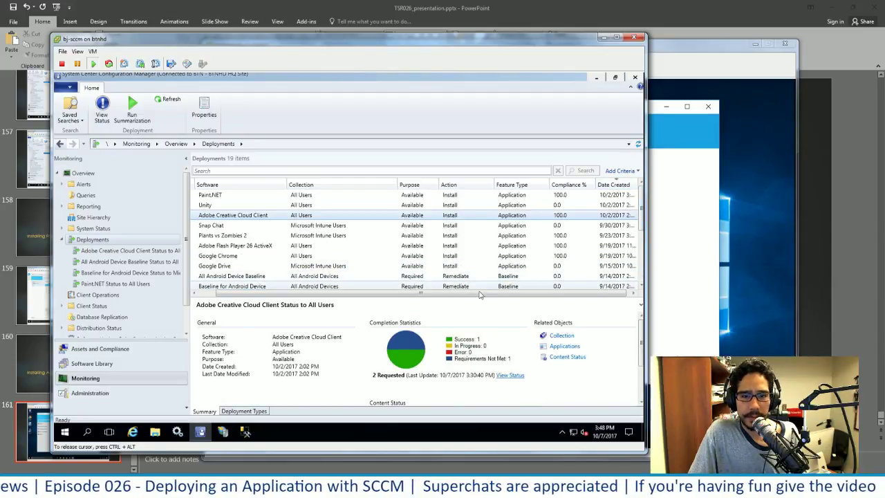
pyautogui.moveTo(477, 295); pyautogui.dragTo(455, 298)
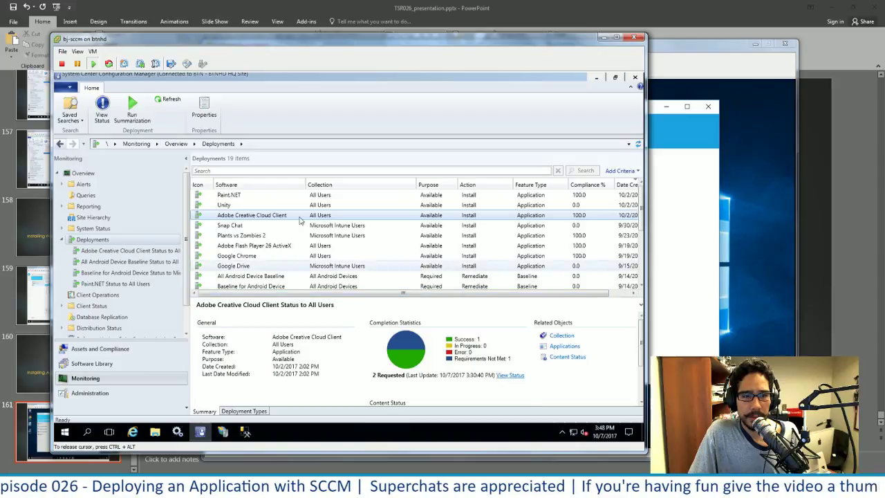
# Step: Open the Unity deployment's status for All Users and review its In Progress and Requirements Not Met results
pyautogui.click(242, 205)
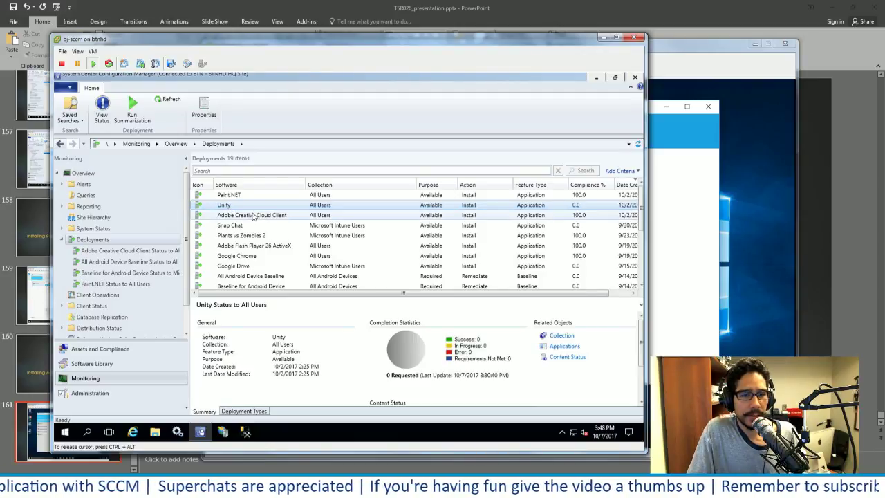
pyautogui.doubleClick(253, 204)
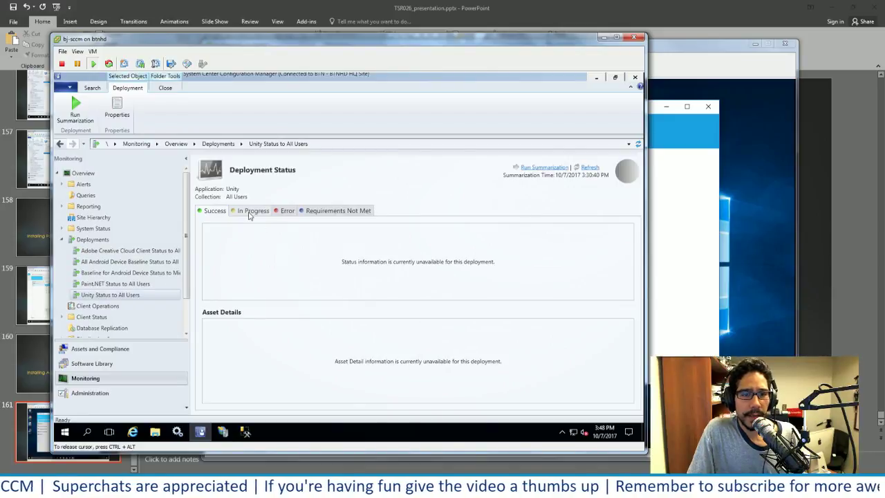
pyautogui.click(250, 211)
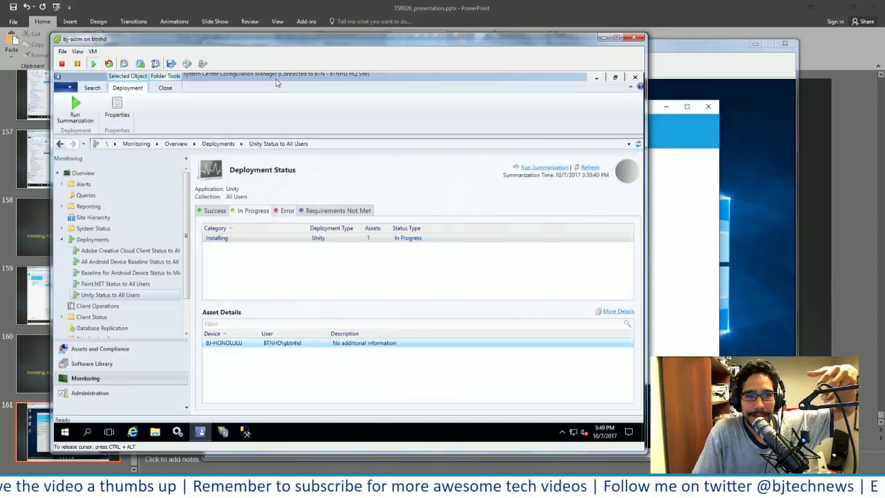
pyautogui.click(333, 211)
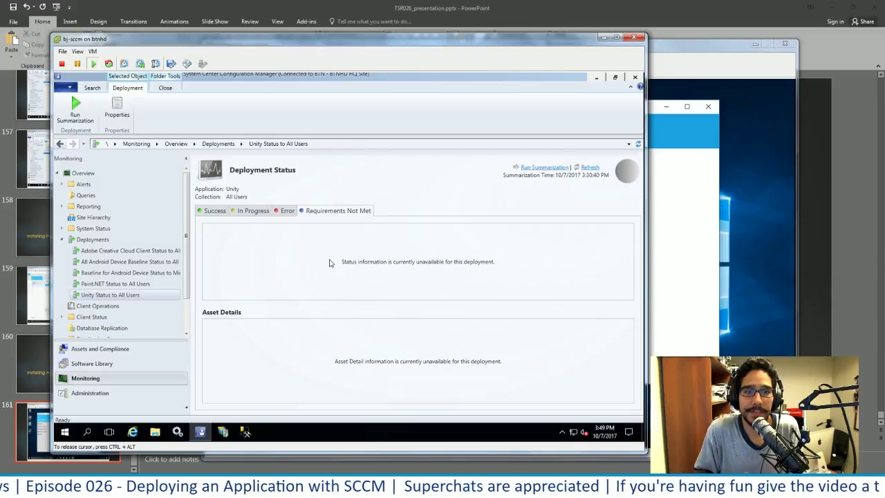
pyautogui.click(252, 211)
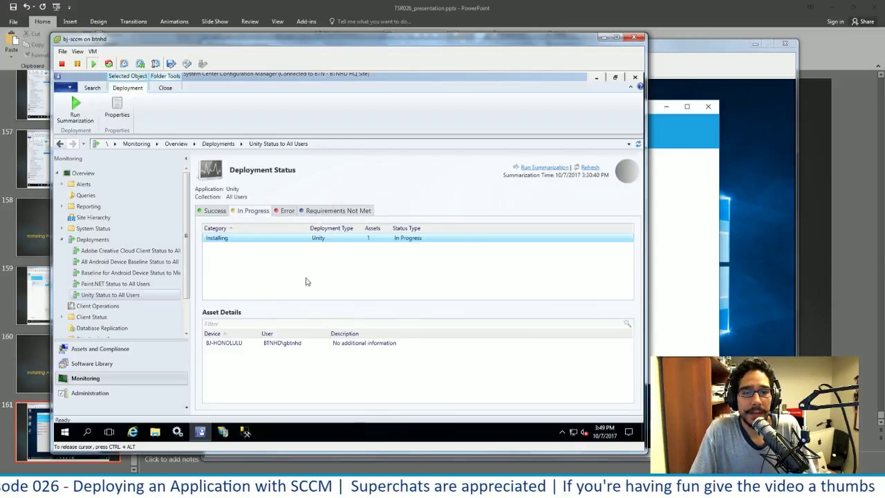
# Step: Switch to the bj-honolulu client and check Unity's installation status in Software Center and the installed apps list
pyautogui.click(669, 55)
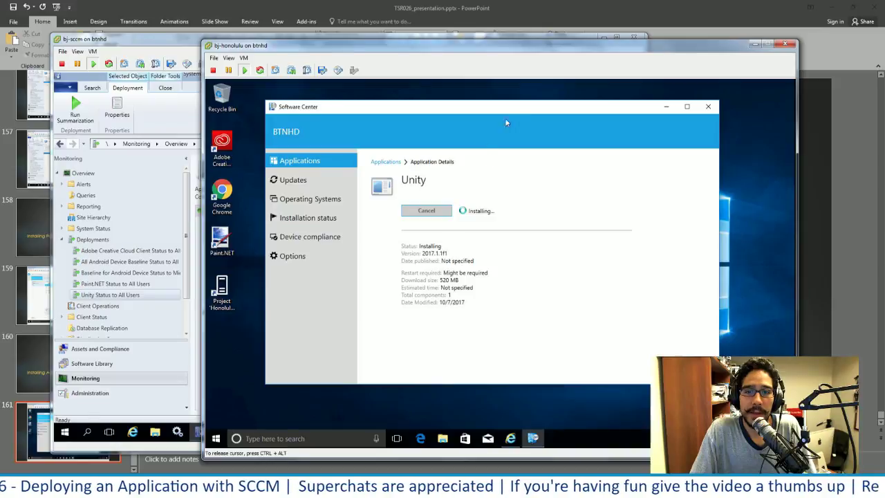
pyautogui.moveTo(515, 112); pyautogui.dragTo(544, 112)
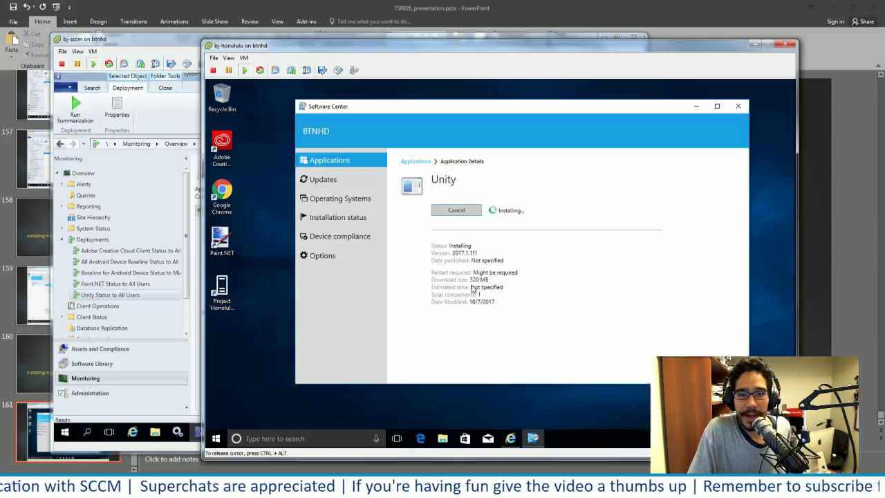
pyautogui.click(215, 438)
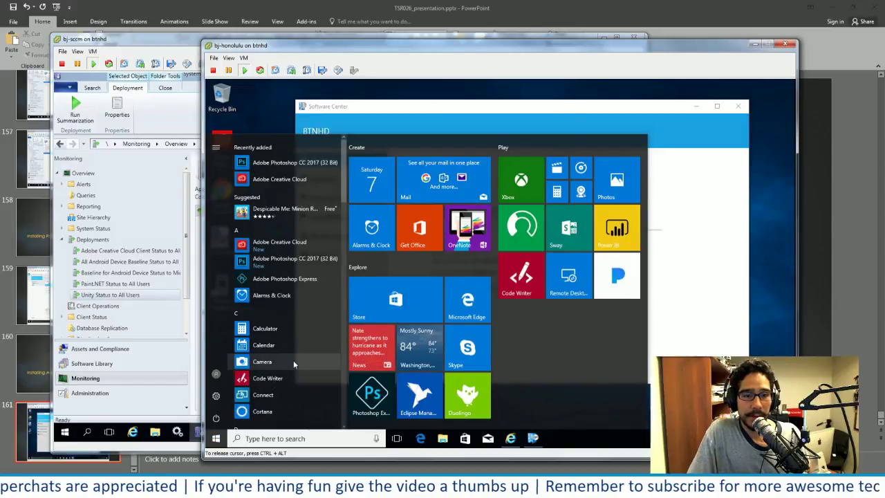
pyautogui.scroll(-3, 293, 360)
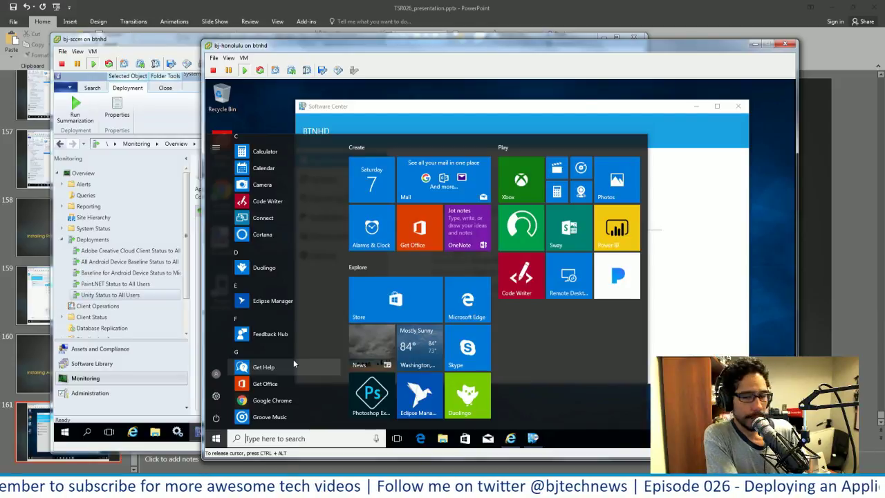
pyautogui.click(513, 109)
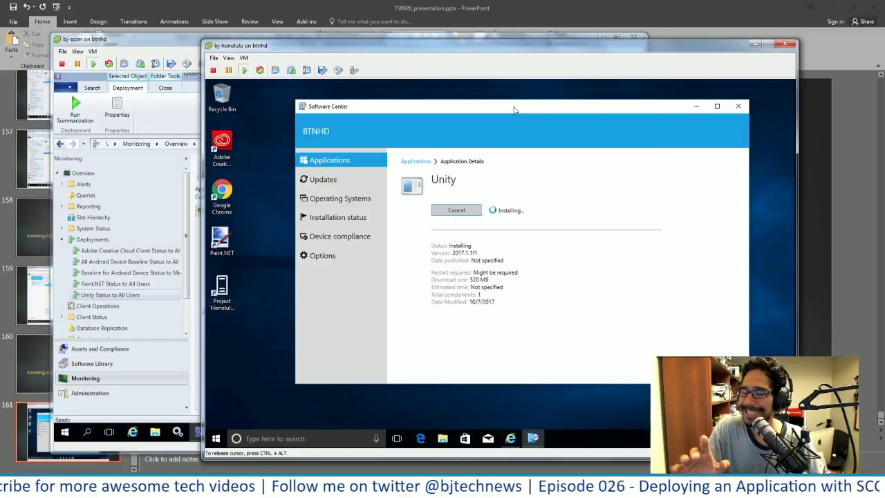